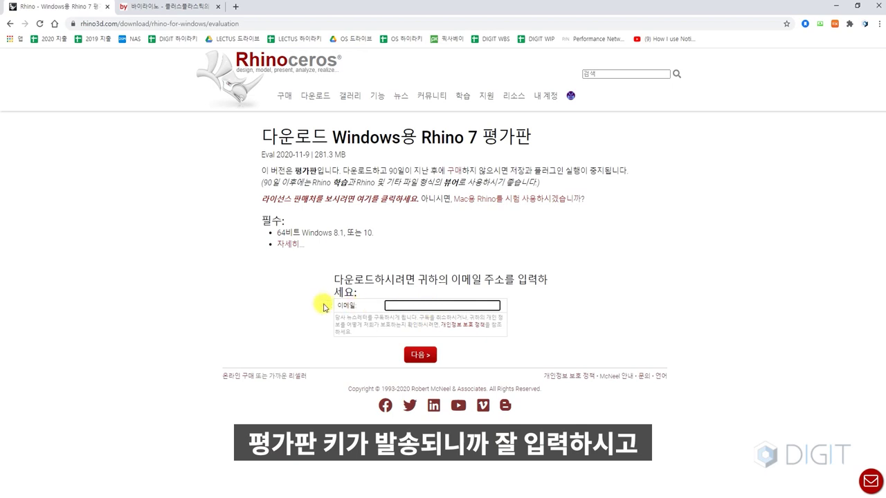
# Step: Switch from the Rhino 7 evaluation download page to the byRhino store and review the Rhinoceros product listings
pyautogui.click(321, 307)
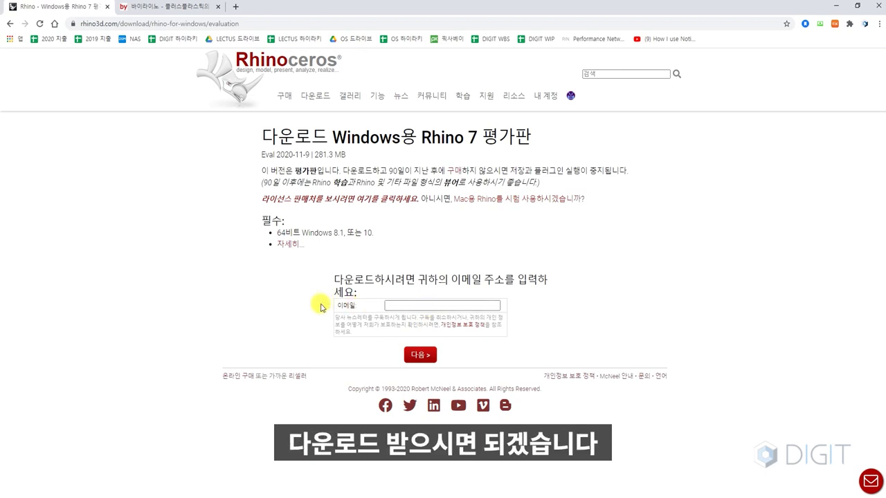
pyautogui.click(166, 7)
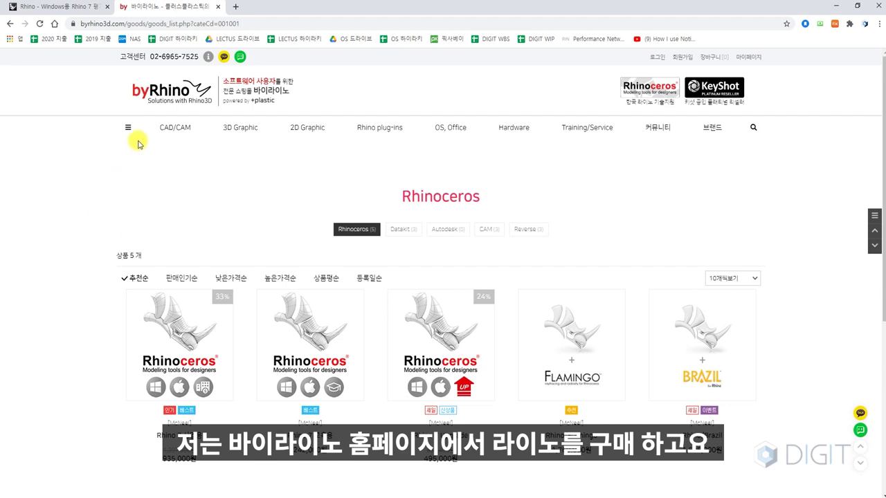
pyautogui.moveTo(175, 127)
pyautogui.click(183, 149)
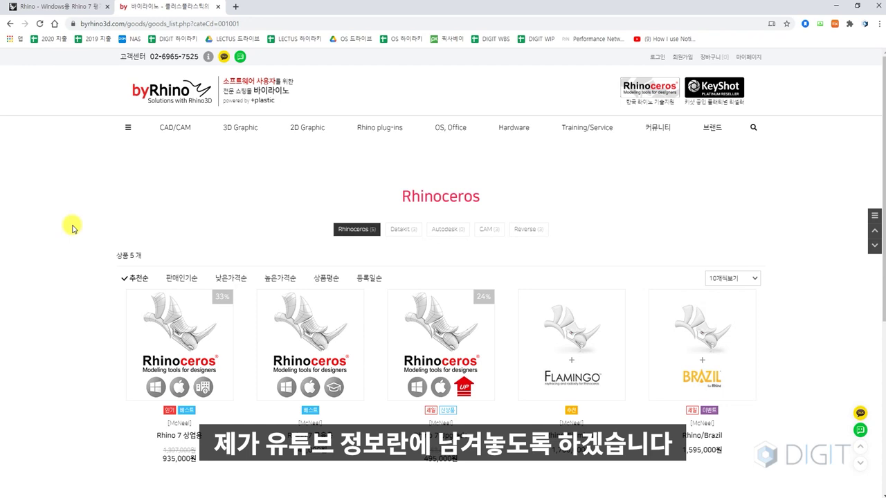
pyautogui.scroll(-1, 73, 228)
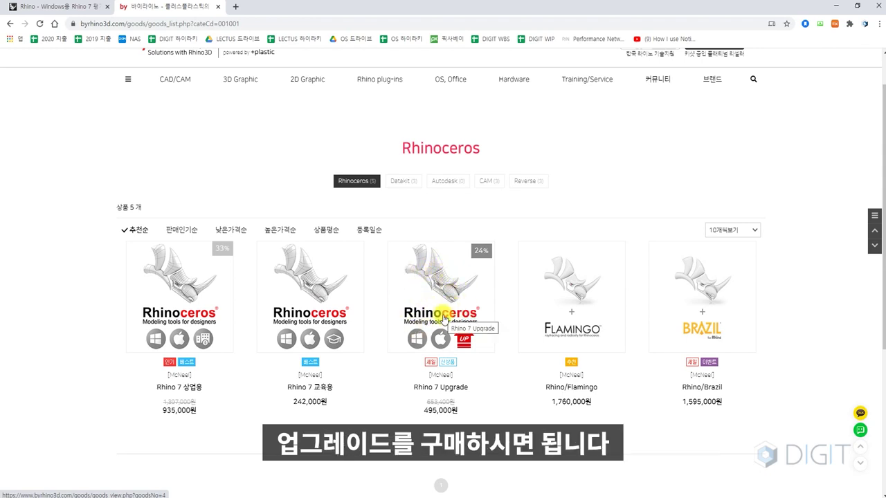
pyautogui.scroll(1, 441, 315)
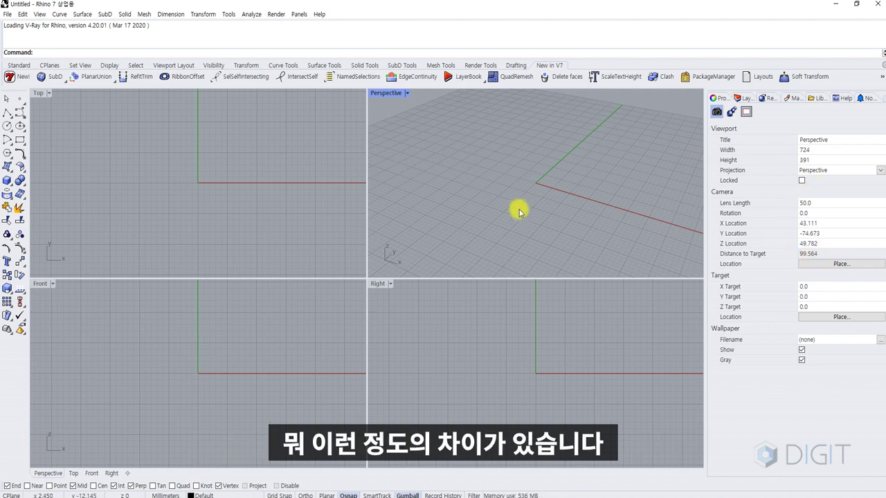
# Step: Maximize the Perspective viewport in Rhino 7
pyautogui.doubleClick(387, 93)
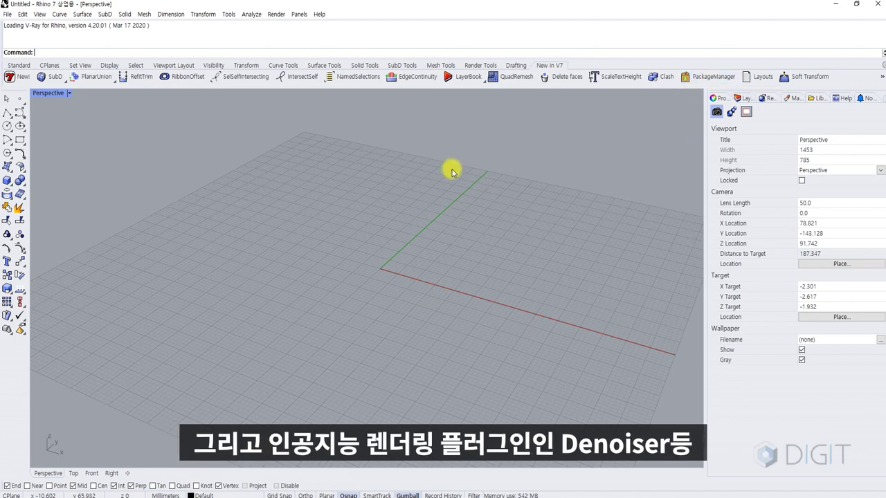
pyautogui.scroll(-5, 409, 276)
pyautogui.scroll(4, 414, 253)
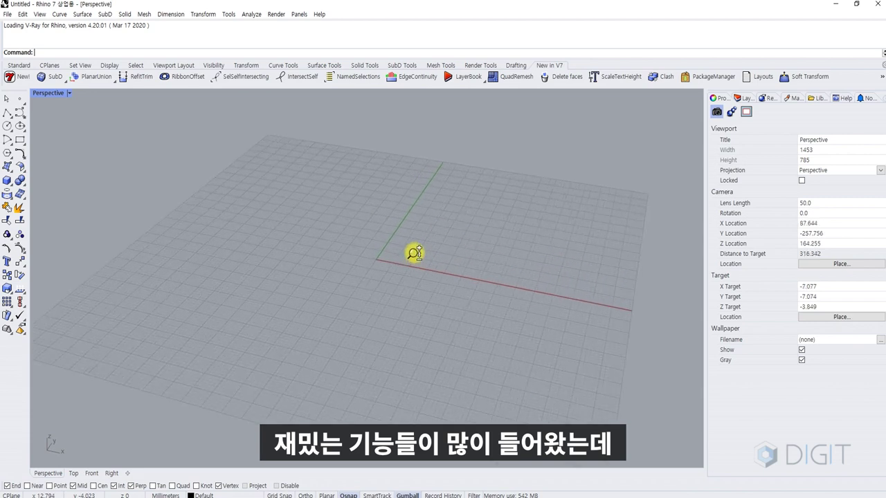
pyautogui.moveTo(406, 282); pyautogui.dragTo(398, 271, button='right')
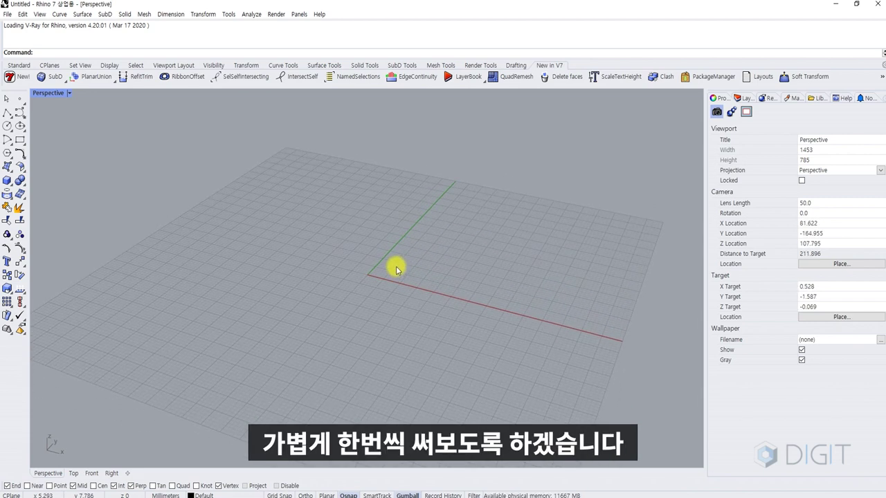
# Step: Float the SubD Tools toolbar over the viewport and set its button appearance to Image only
pyautogui.click(52, 79)
pyautogui.moveTo(73, 89); pyautogui.dragTo(116, 126)
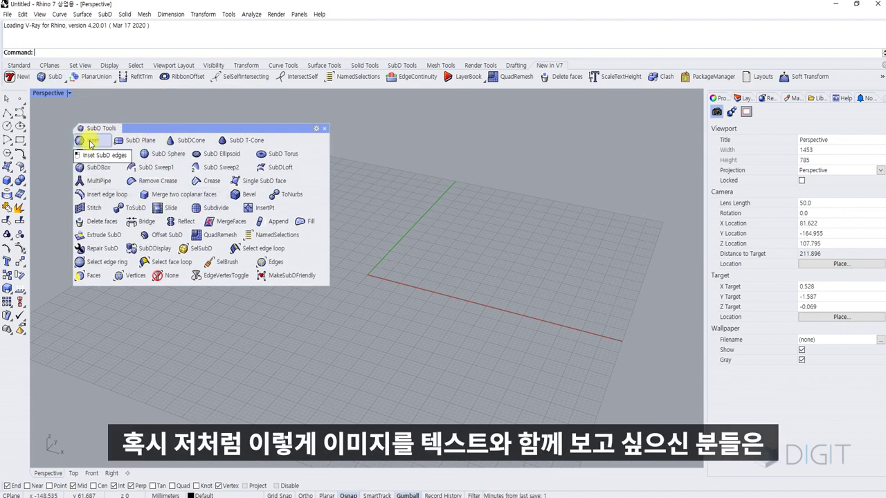
pyautogui.click(317, 129)
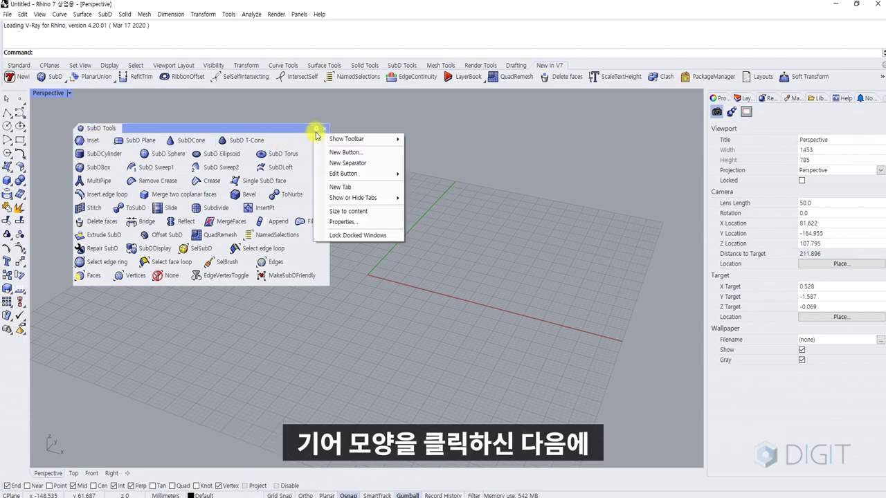
pyautogui.click(339, 222)
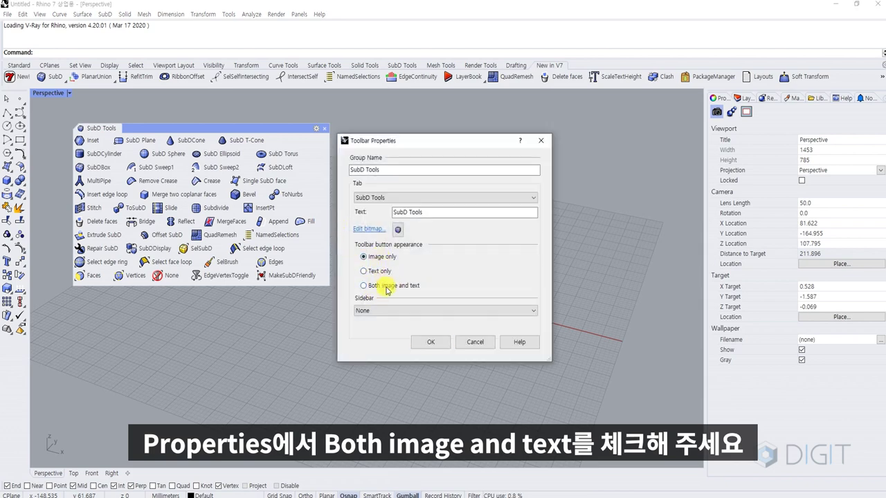
pyautogui.click(429, 342)
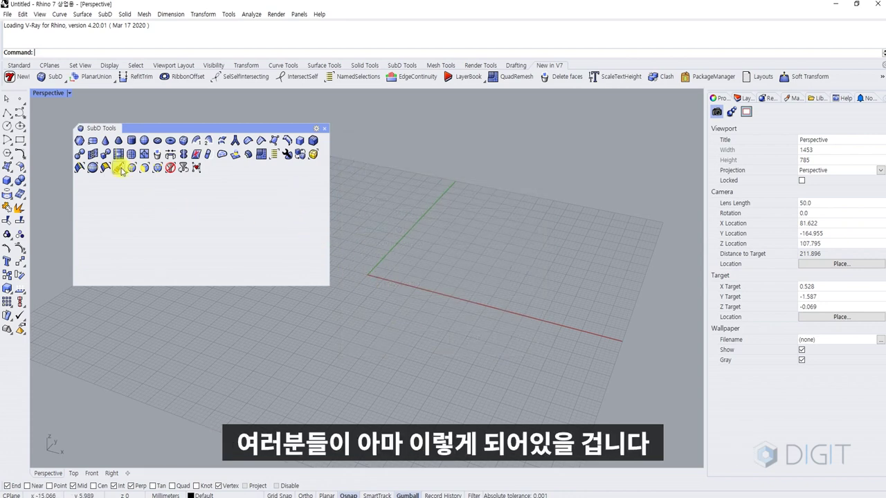
# Step: Set the SubD Tools toolbar's button appearance to Both image and text and dock it beneath the viewport properties
pyautogui.click(316, 129)
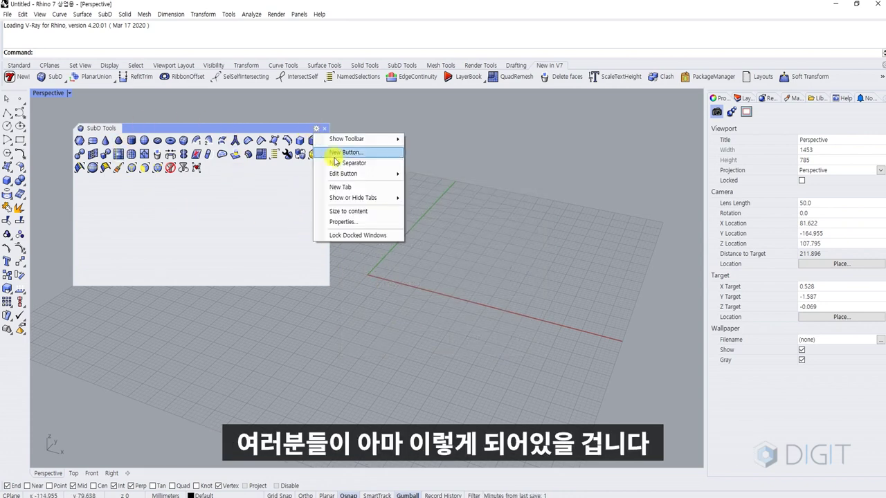
pyautogui.click(388, 222)
pyautogui.click(405, 286)
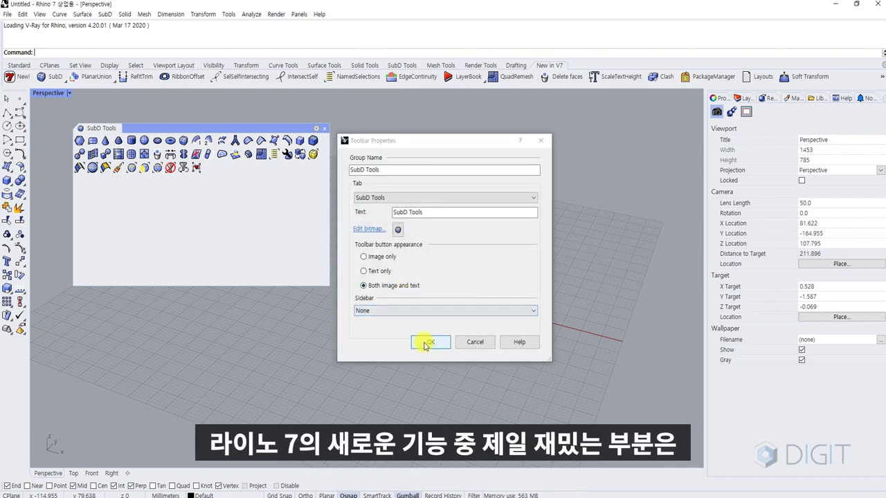
pyautogui.click(423, 342)
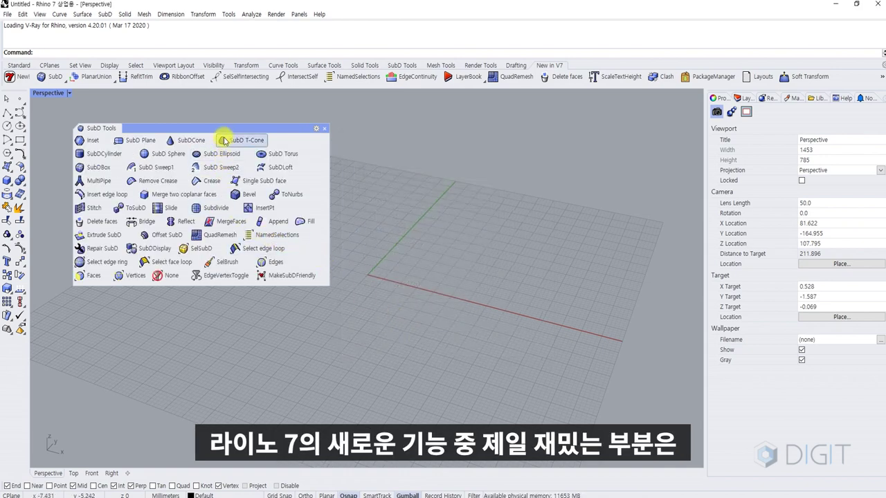
pyautogui.moveTo(225, 128); pyautogui.dragTo(360, 144)
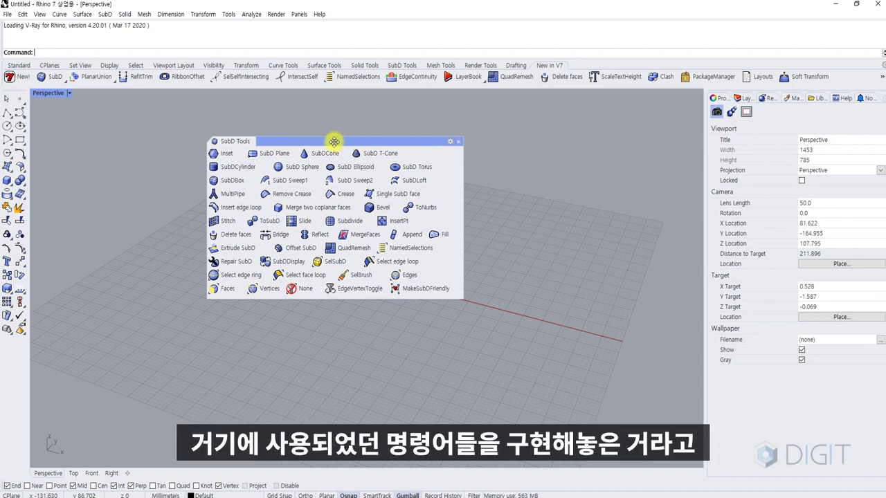
pyautogui.moveTo(334, 142); pyautogui.dragTo(772, 269)
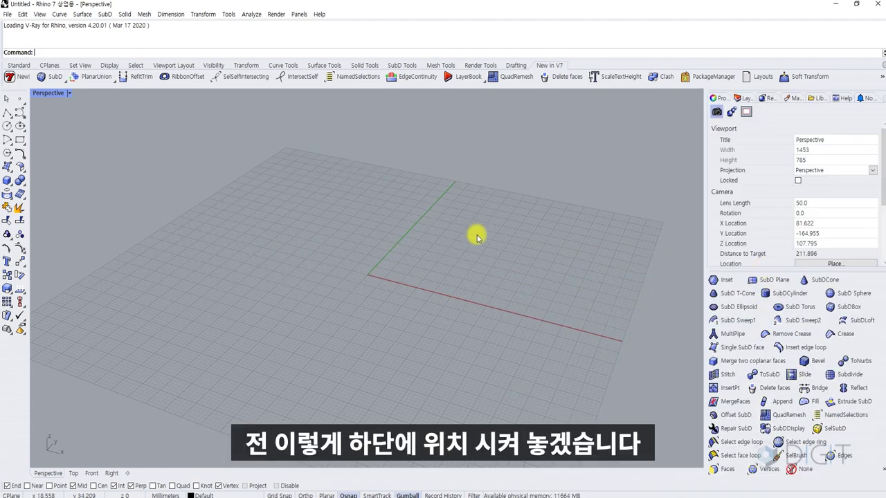
# Step: Create a SubDBox on the grid around the origin, with X, Y and Z counts of 3
pyautogui.scroll(3, 415, 250)
pyautogui.scroll(-5, 405, 271)
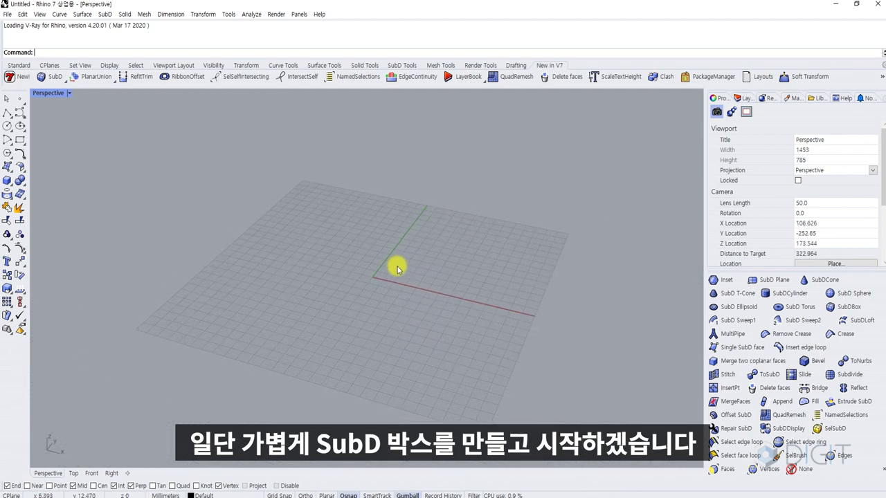
pyautogui.write('SubDBox')
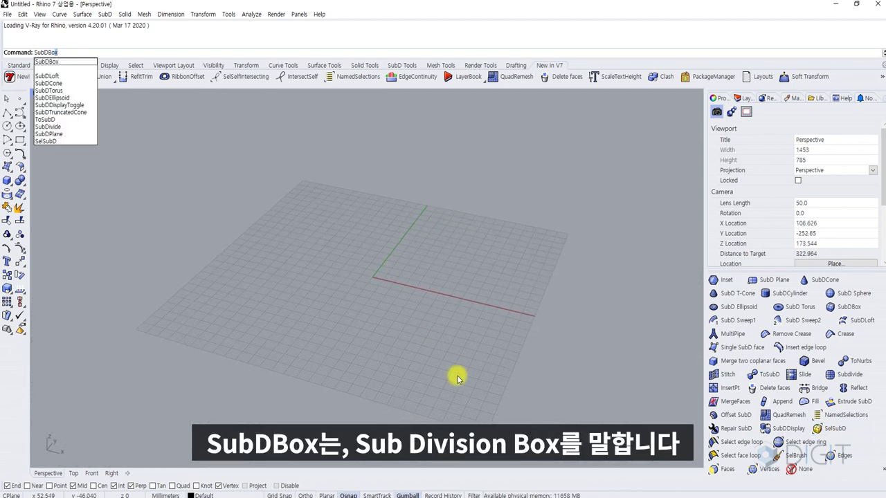
pyautogui.press('Return')
pyautogui.scroll(-2, 457, 376)
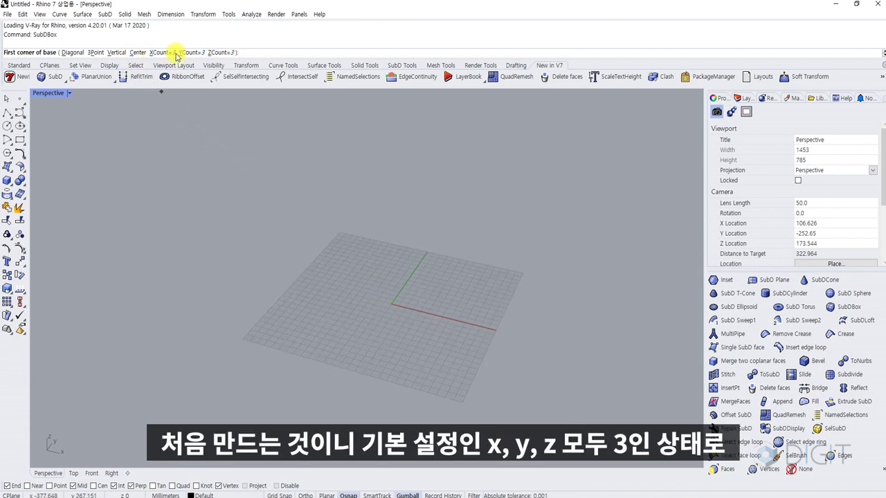
pyautogui.click(364, 267)
pyautogui.click(422, 360)
pyautogui.click(406, 307)
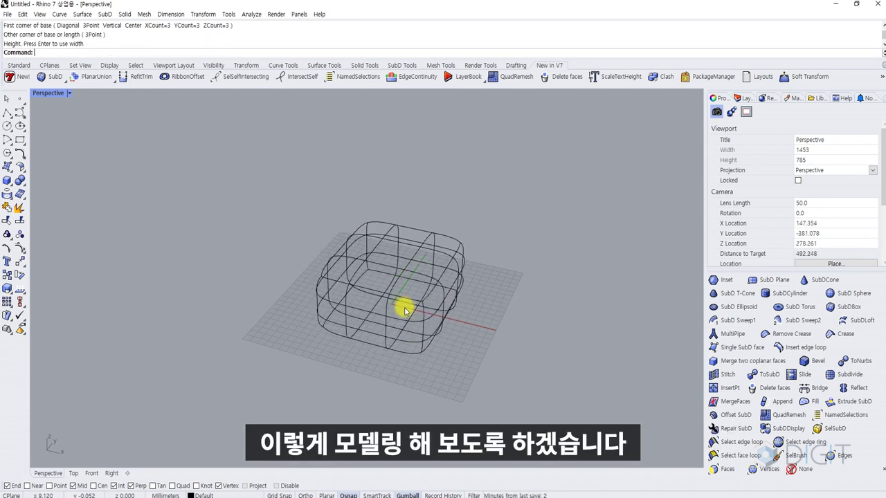
# Step: Set the Perspective viewport's display mode to Shaded
pyautogui.scroll(2, 405, 306)
pyautogui.click(33, 97)
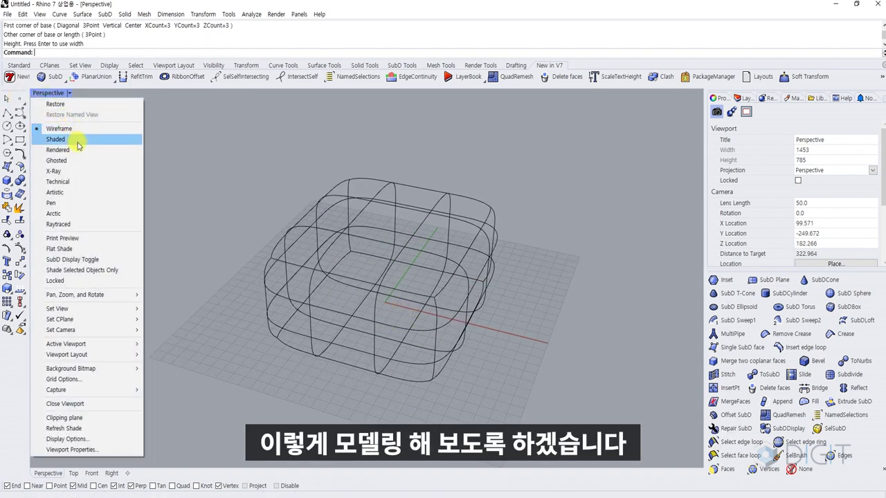
pyautogui.click(75, 140)
pyautogui.moveTo(204, 260)
pyautogui.mouseDown(button='right')
pyautogui.moveTo(314, 254)
pyautogui.moveTo(283, 299)
pyautogui.moveTo(285, 266)
pyautogui.mouseUp(button='right')
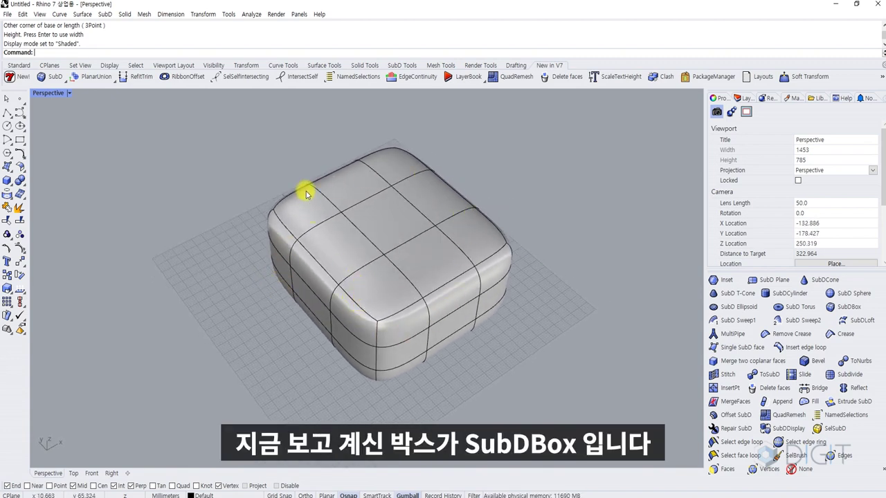
pyautogui.moveTo(307, 192); pyautogui.dragTo(322, 201, button='right')
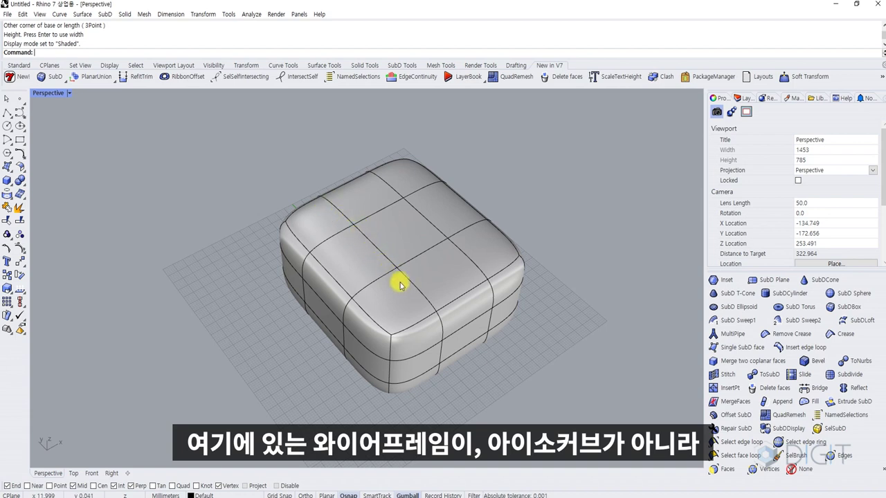
# Step: Reshape the SubD box by moving one corner face of its top with the gumball
pyautogui.keyDown('ctrl'); pyautogui.keyDown('shift'); pyautogui.click(318, 223); pyautogui.keyUp('shift'); pyautogui.keyUp('ctrl')
pyautogui.moveTo(317, 221); pyautogui.dragTo(315, 209, button='right')
pyautogui.moveTo(320, 198); pyautogui.dragTo(341, 202)
pyautogui.click(347, 178)
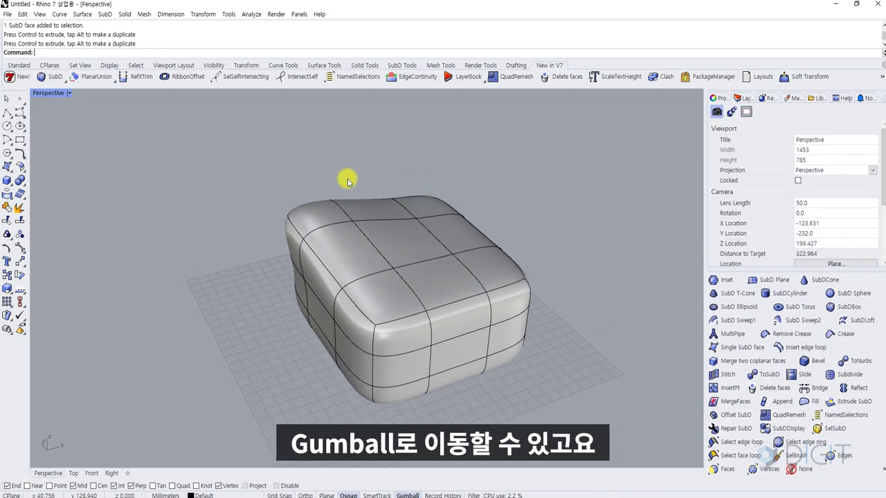
# Step: Raise two neighbouring segments of the box's front top edge with the gumball to form a hump
pyautogui.keyDown('ctrl'); pyautogui.keyDown('shift'); pyautogui.click(478, 297); pyautogui.keyUp('shift'); pyautogui.keyUp('ctrl')
pyautogui.keyDown('ctrl'); pyautogui.keyDown('shift'); pyautogui.click(504, 288); pyautogui.keyUp('shift'); pyautogui.keyUp('ctrl')
pyautogui.moveTo(485, 300); pyautogui.dragTo(446, 298, button='right')
pyautogui.moveTo(464, 241); pyautogui.dragTo(467, 183)
pyautogui.click(456, 184)
pyautogui.moveTo(455, 184); pyautogui.dragTo(263, 222, button='right')
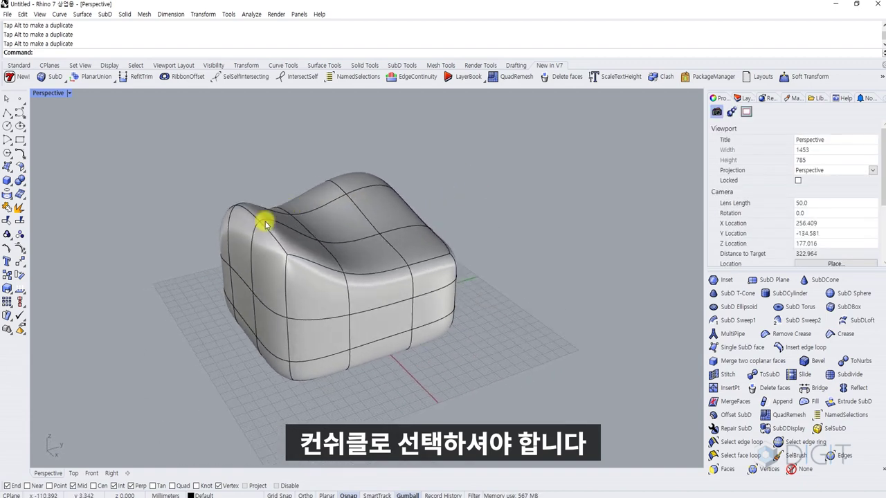
# Step: Pull a face on the side beneath the raised edge outward with the gumball
pyautogui.keyDown('ctrl'); pyautogui.keyDown('shift'); pyautogui.click(243, 294); pyautogui.keyUp('shift'); pyautogui.keyUp('ctrl')
pyautogui.moveTo(279, 294); pyautogui.dragTo(235, 309)
pyautogui.click(202, 372)
# Step: Pull a middle-row face outward on the side opposite the raised edge
pyautogui.moveTo(201, 372); pyautogui.dragTo(381, 302, button='right')
pyautogui.moveTo(237, 308); pyautogui.dragTo(333, 301, button='right')
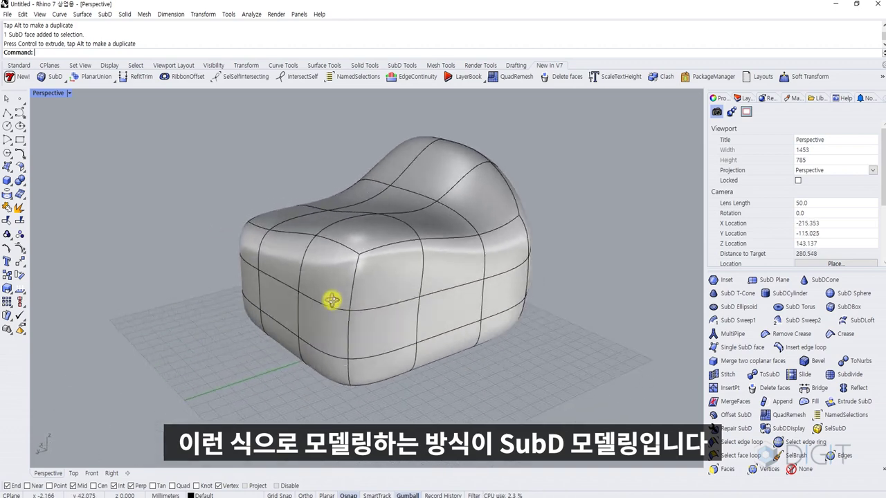
pyautogui.keyDown('ctrl'); pyautogui.keyDown('shift'); pyautogui.click(279, 299); pyautogui.keyUp('shift'); pyautogui.keyUp('ctrl')
pyautogui.moveTo(255, 311); pyautogui.dragTo(222, 321)
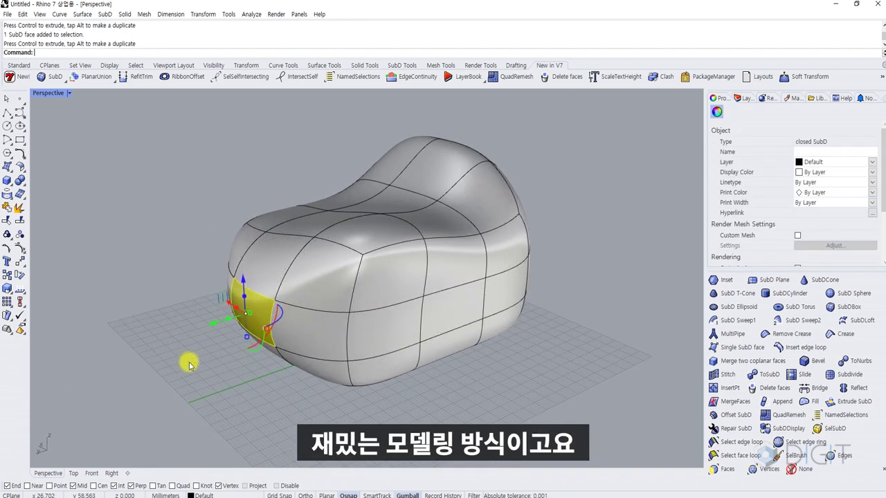
pyautogui.click(189, 363)
# Step: Delete all nine faces on the underside of the SubD body to leave its bottom open
pyautogui.moveTo(488, 288); pyautogui.dragTo(285, 318, button='right')
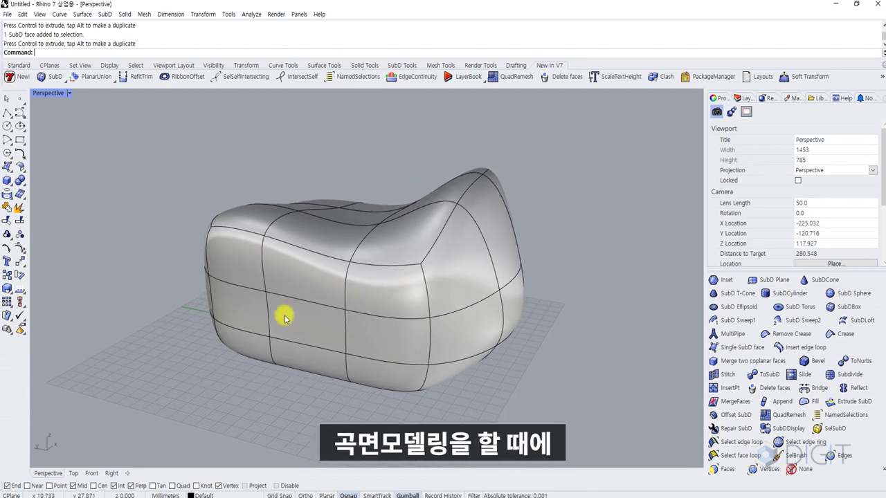
pyautogui.moveTo(257, 344); pyautogui.dragTo(294, 329, button='right')
pyautogui.moveTo(243, 314); pyautogui.dragTo(231, 311, button='right')
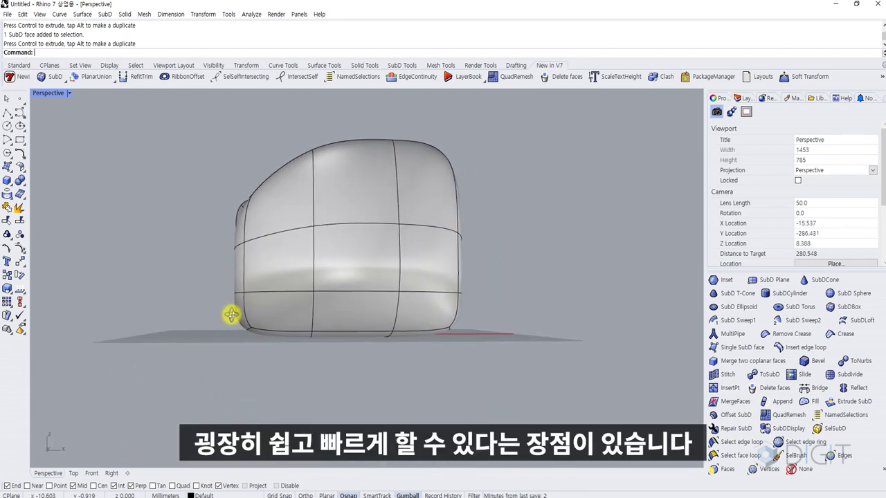
pyautogui.moveTo(283, 326); pyautogui.dragTo(287, 257, button='right')
pyautogui.keyDown('ctrl'); pyautogui.keyDown('shift'); pyautogui.click(286, 257); pyautogui.keyUp('shift'); pyautogui.keyUp('ctrl')
pyautogui.keyDown('ctrl'); pyautogui.keyDown('shift'); pyautogui.click(281, 306); pyautogui.keyUp('shift'); pyautogui.keyUp('ctrl')
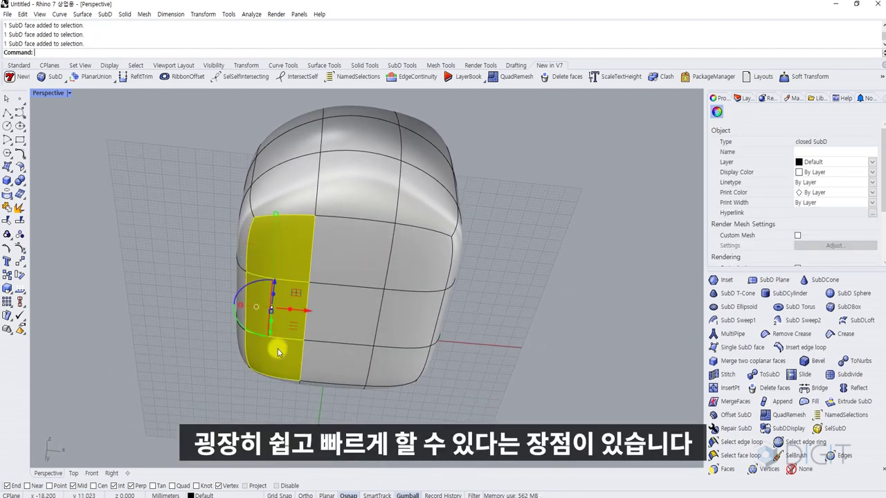
pyautogui.keyDown('ctrl'); pyautogui.keyDown('shift'); pyautogui.click(277, 348); pyautogui.keyUp('shift'); pyautogui.keyUp('ctrl')
pyautogui.keyDown('ctrl'); pyautogui.keyDown('shift'); pyautogui.click(330, 358); pyautogui.keyUp('shift'); pyautogui.keyUp('ctrl')
pyautogui.keyDown('ctrl'); pyautogui.keyDown('shift'); pyautogui.click(336, 327); pyautogui.keyUp('shift'); pyautogui.keyUp('ctrl')
pyautogui.keyDown('ctrl'); pyautogui.keyDown('shift'); pyautogui.click(366, 257); pyautogui.keyUp('shift'); pyautogui.keyUp('ctrl')
pyautogui.keyDown('ctrl'); pyautogui.keyDown('shift'); pyautogui.click(425, 264); pyautogui.keyUp('shift'); pyautogui.keyUp('ctrl')
pyautogui.keyDown('ctrl'); pyautogui.keyDown('shift'); pyautogui.click(408, 325); pyautogui.keyUp('shift'); pyautogui.keyUp('ctrl')
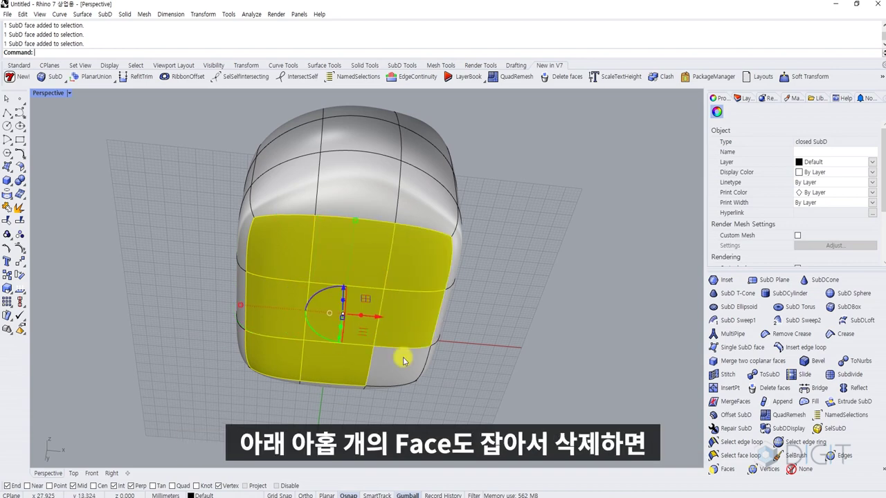
pyautogui.keyDown('ctrl'); pyautogui.keyDown('shift'); pyautogui.click(398, 371); pyautogui.keyUp('shift'); pyautogui.keyUp('ctrl')
pyautogui.press('Delete')
# Step: Move one segment of the open bottom edge with the gumball to deform the rim
pyautogui.moveTo(405, 279); pyautogui.dragTo(270, 337, button='right')
pyautogui.moveTo(160, 315); pyautogui.dragTo(501, 371)
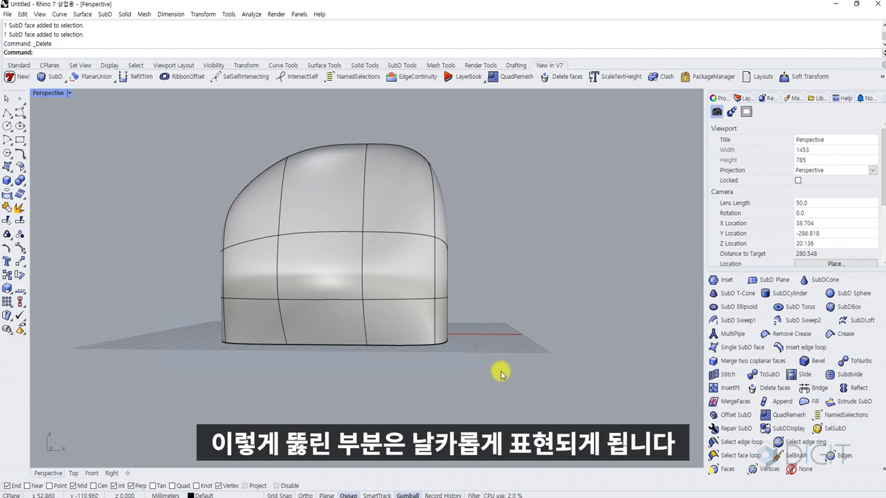
pyautogui.moveTo(500, 369); pyautogui.dragTo(498, 391, button='right')
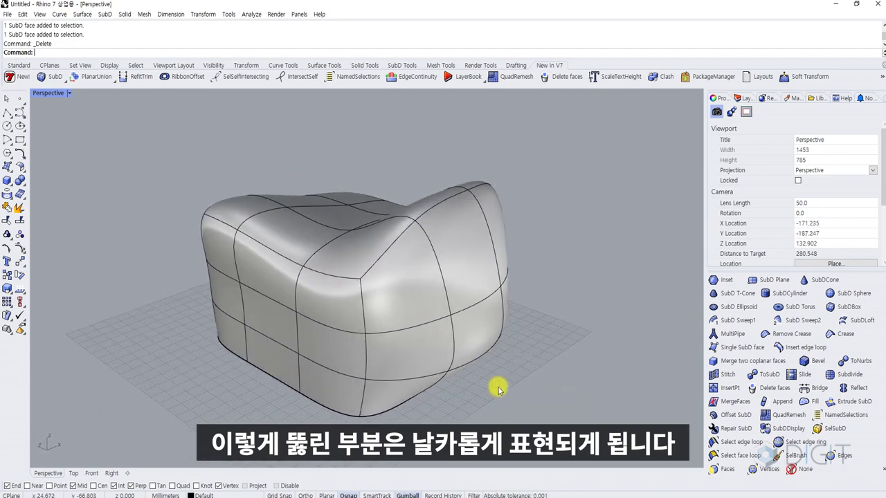
pyautogui.keyDown('ctrl'); pyautogui.keyDown('shift'); pyautogui.click(271, 379); pyautogui.keyUp('shift'); pyautogui.keyUp('ctrl')
pyautogui.moveTo(297, 364); pyautogui.dragTo(313, 356)
pyautogui.click(303, 407)
pyautogui.click(261, 419)
# Step: Toggle the SubD display from smooth to flat
pyautogui.press('Tab')
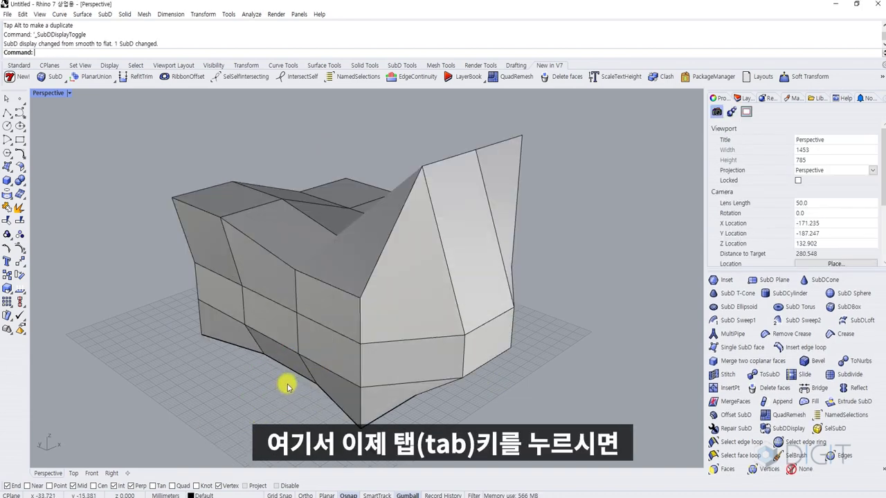
# Step: Switch the SubD display back and forth between flat and smooth to compare the body's box form with its rounded form
pyautogui.moveTo(227, 258); pyautogui.dragTo(312, 269, button='right')
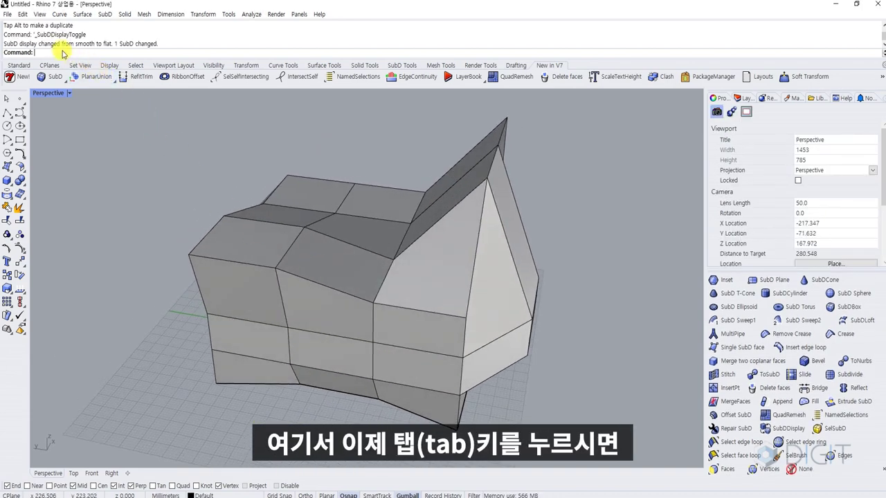
pyautogui.moveTo(37, 35); pyautogui.dragTo(54, 36)
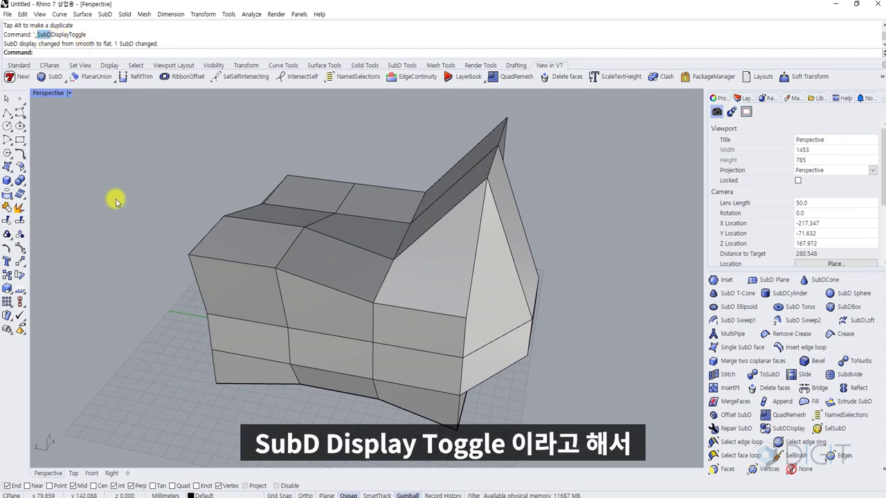
pyautogui.press('Tab')
pyautogui.press('Tab')
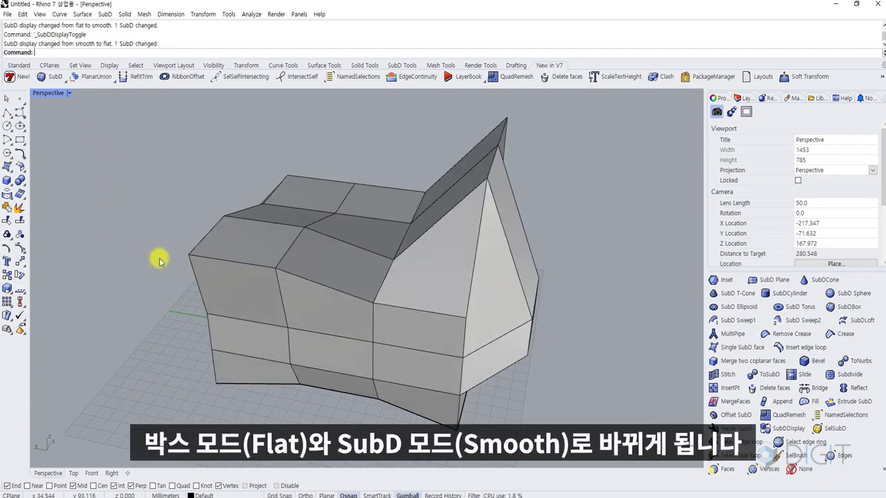
pyautogui.press('Tab')
pyautogui.press('Tab')
pyautogui.press('Tab')
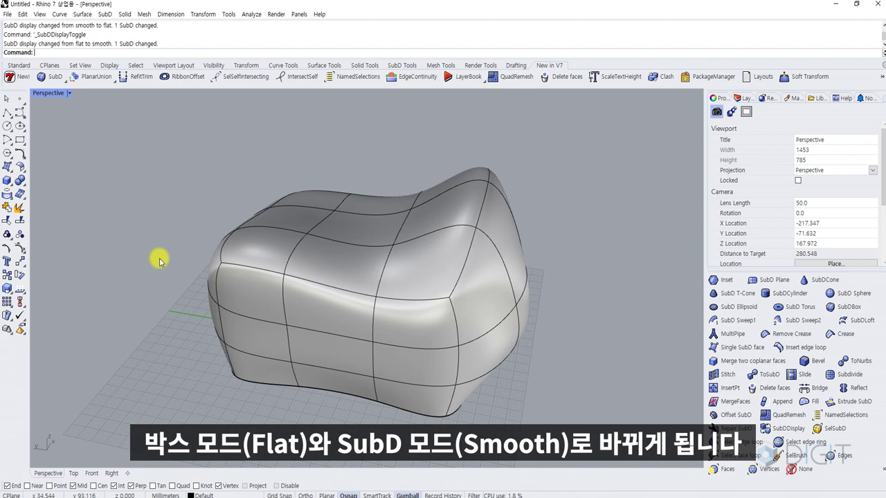
pyautogui.press('Tab')
pyautogui.press('Tab')
# Step: Set the SubD display to flat and pull the upper corner vertex opposite the raised edge outward and upward
pyautogui.moveTo(224, 336); pyautogui.dragTo(530, 283, button='right')
pyautogui.press('Tab')
pyautogui.keyDown('ctrl'); pyautogui.keyDown('shift'); pyautogui.click(558, 179); pyautogui.keyUp('shift'); pyautogui.keyUp('ctrl')
pyautogui.moveTo(558, 179); pyautogui.dragTo(507, 249, button='right')
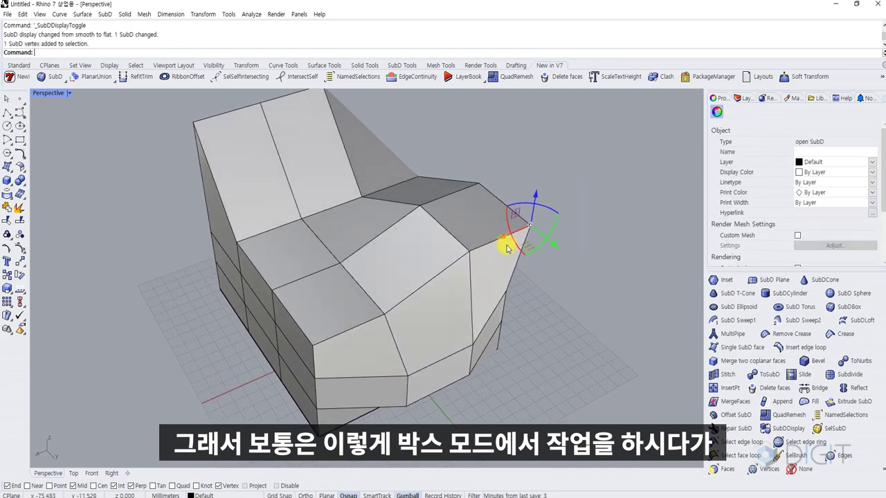
pyautogui.moveTo(507, 248); pyautogui.dragTo(569, 225)
pyautogui.moveTo(533, 187); pyautogui.dragTo(559, 158)
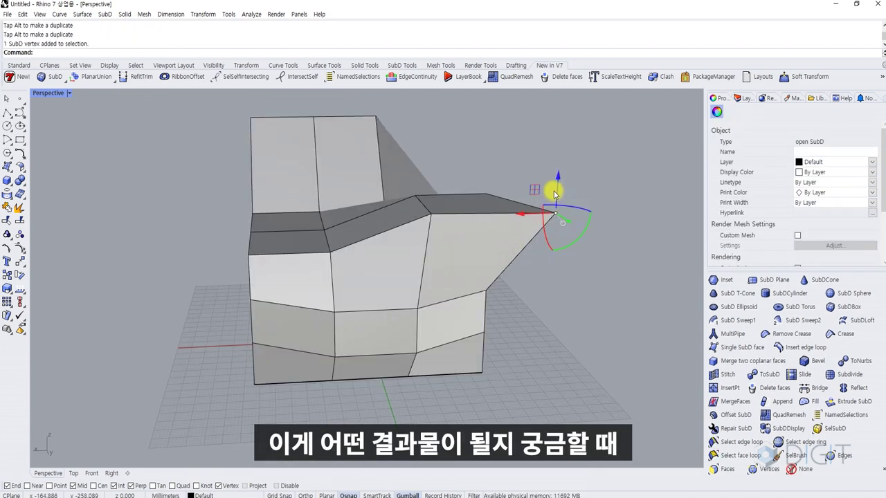
pyautogui.click(592, 160)
# Step: Preview the pulled corner in flat and smooth SubD display from several sides, ending in smooth display
pyautogui.press('Tab')
pyautogui.press('Tab')
pyautogui.press('Tab')
pyautogui.press('Tab')
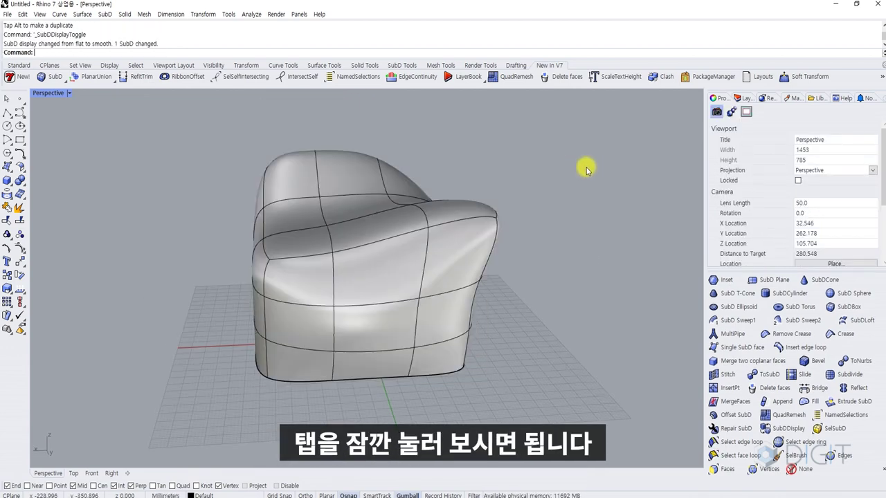
pyautogui.moveTo(575, 188); pyautogui.dragTo(318, 243, button='right')
pyautogui.press('Tab')
pyautogui.press('Tab')
pyautogui.press('Tab')
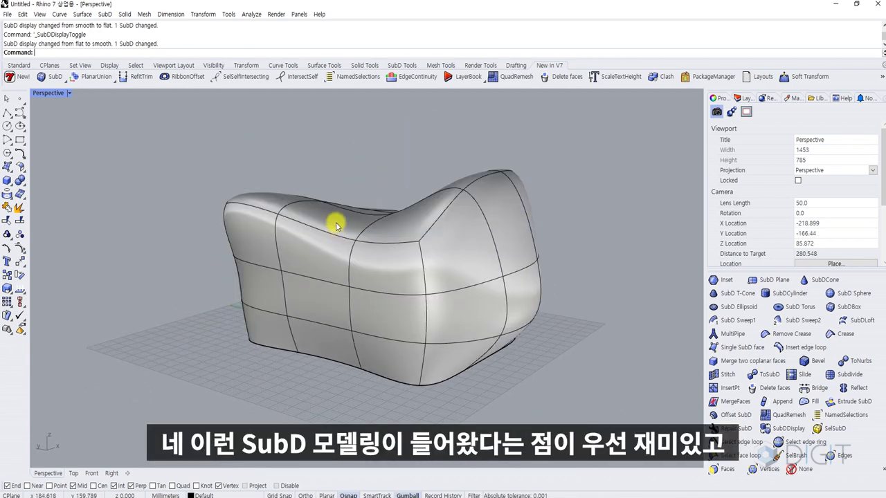
# Step: Draw a four-point freeform curve on the ground beside the SubD body, ending near the grid's edge
pyautogui.scroll(-4, 355, 297)
pyautogui.moveTo(361, 268); pyautogui.dragTo(350, 291, button='right')
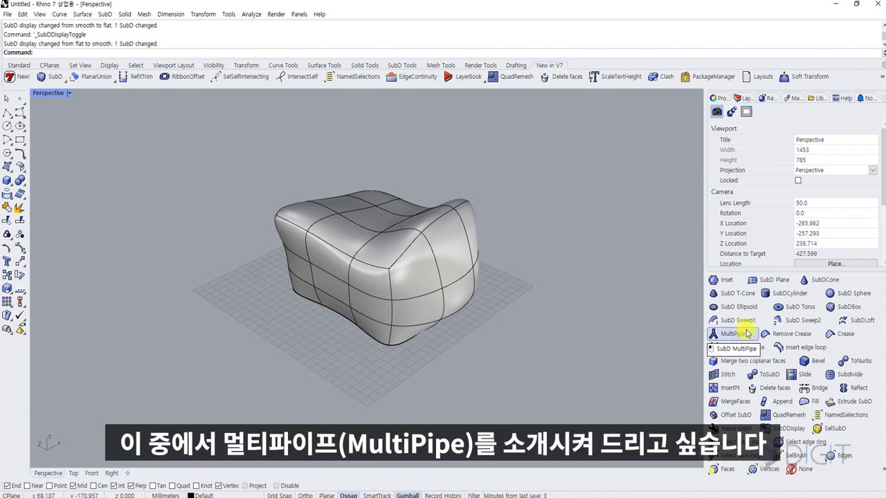
pyautogui.press('Return')
pyautogui.click(140, 265)
pyautogui.click(140, 310)
pyautogui.click(206, 350)
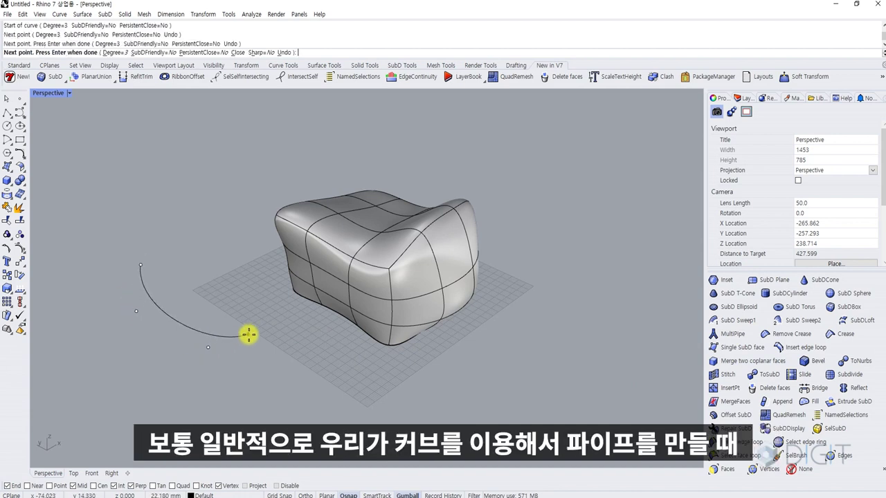
pyautogui.click(250, 335)
pyautogui.rightClick(251, 342)
# Step: Draw a second four-point curve from the end of the first curve, bending away from the SubD body
pyautogui.rightClick(250, 343)
pyautogui.click(250, 337)
pyautogui.click(285, 354)
pyautogui.click(289, 389)
pyautogui.click(269, 429)
pyautogui.rightClick(247, 411)
# Step: Draw a third four-point curve from the shared end point, running the opposite way to the second curve
pyautogui.rightClick(246, 410)
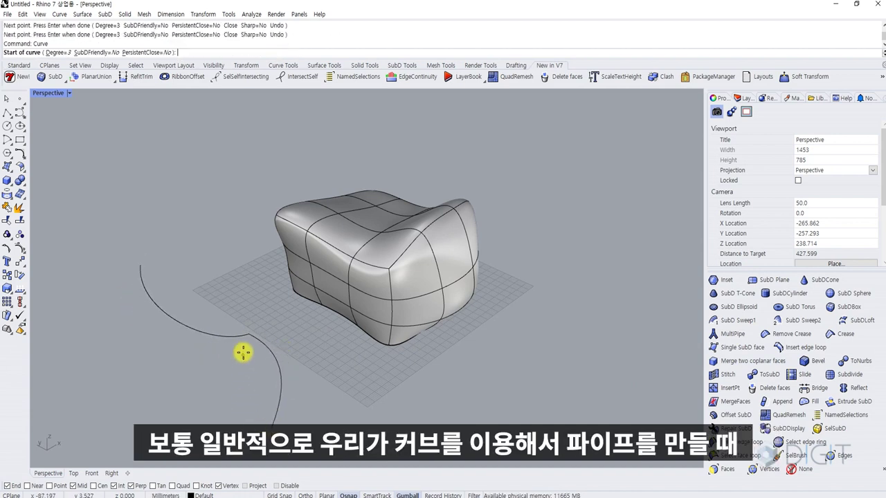
pyautogui.click(248, 336)
pyautogui.click(219, 310)
pyautogui.click(222, 272)
pyautogui.click(249, 255)
pyautogui.rightClick(250, 257)
# Step: Turn on the control points of the three curves and raise the three points at their shared junction vertically
pyautogui.moveTo(266, 306); pyautogui.dragTo(228, 368)
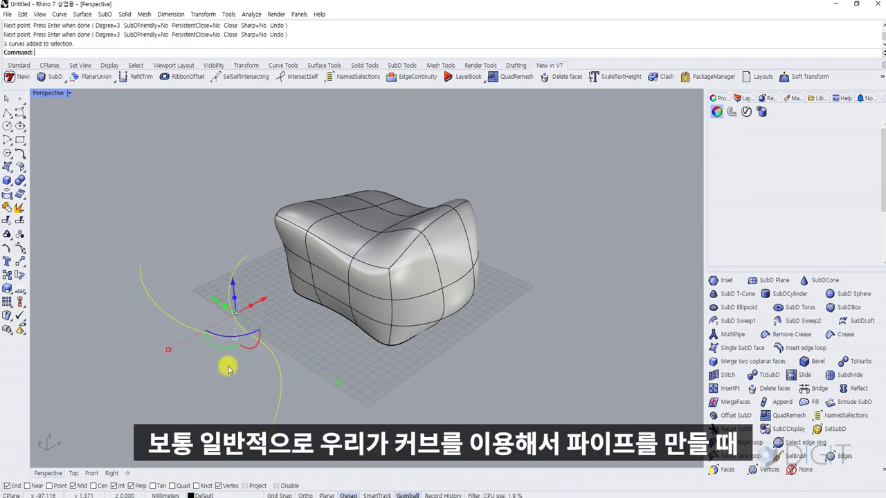
pyautogui.press('F10')
pyautogui.moveTo(242, 338); pyautogui.dragTo(260, 317)
pyautogui.hotkey('ctrl', 'z')
pyautogui.moveTo(278, 378); pyautogui.dragTo(252, 317, button='right')
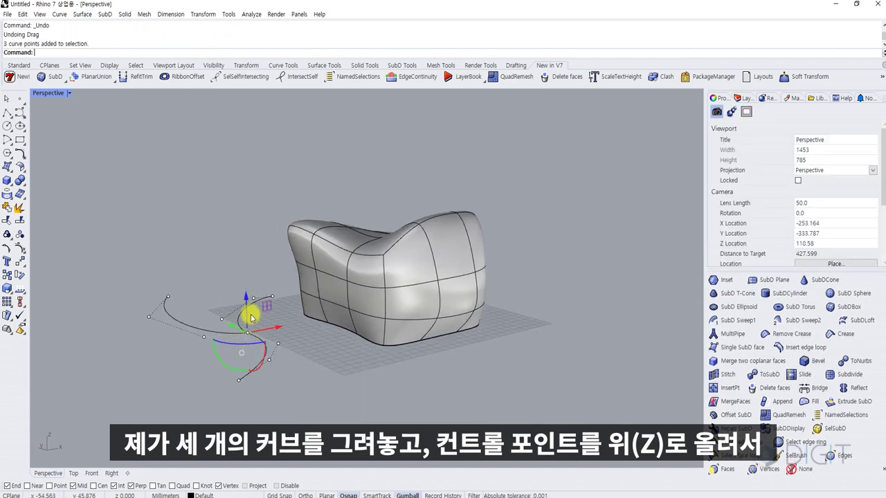
pyautogui.moveTo(248, 297); pyautogui.dragTo(246, 268)
pyautogui.click(254, 245)
# Step: Create pipes with a radius of 3 along the three joined curves using the Pipe command
pyautogui.scroll(4, 242, 306)
pyautogui.moveTo(242, 307); pyautogui.dragTo(267, 305, button='right')
pyautogui.moveTo(267, 306); pyautogui.dragTo(234, 343)
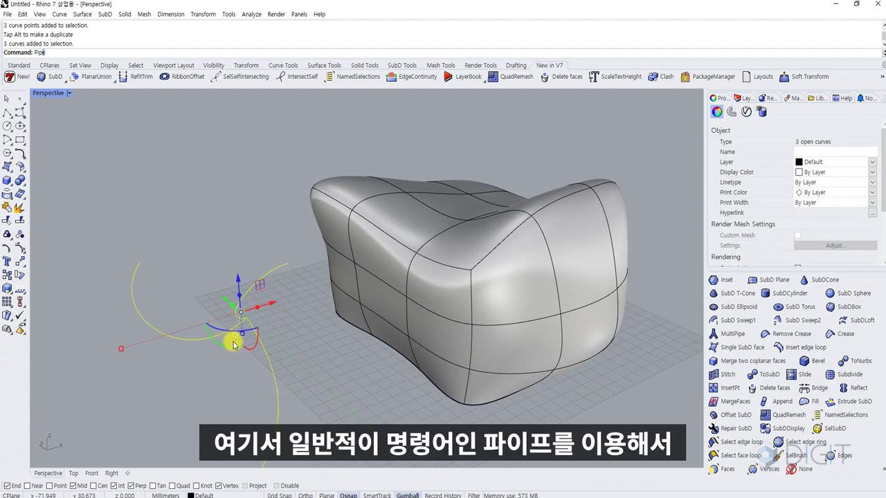
pyautogui.press('Return')
pyautogui.write('3')
pyautogui.press('Return')
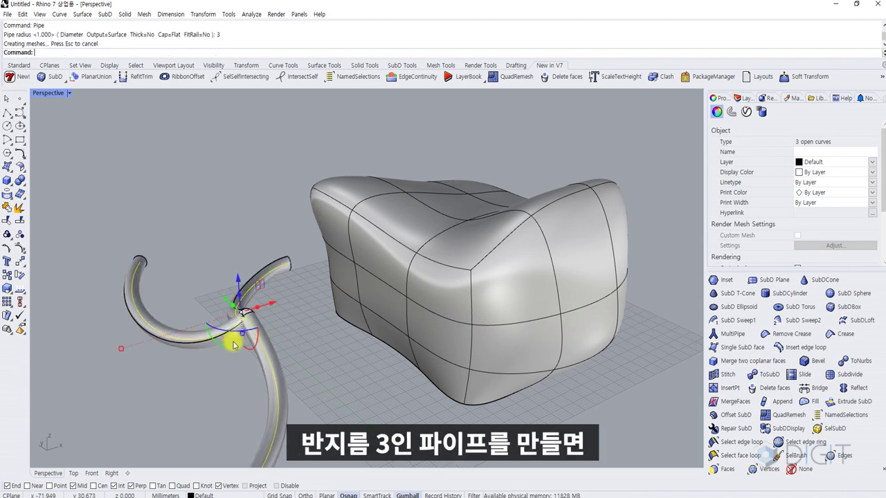
# Step: Move the individual pipes apart to check that they are separate solids, and undo the moves
pyautogui.click(232, 356)
pyautogui.click(232, 338)
pyautogui.moveTo(231, 338); pyautogui.dragTo(217, 352)
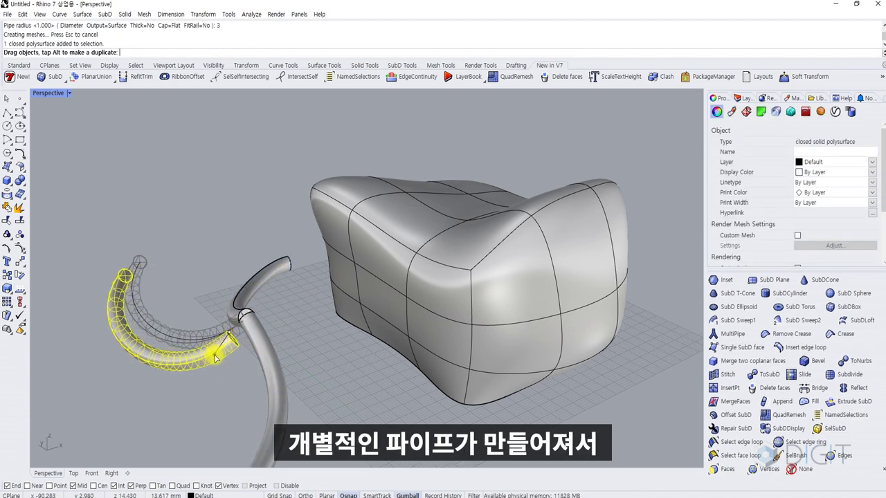
pyautogui.moveTo(261, 328); pyautogui.dragTo(285, 322)
pyautogui.click(285, 297)
pyautogui.moveTo(245, 300); pyautogui.dragTo(234, 266)
pyautogui.hotkey('ctrl', 'z')
pyautogui.hotkey('ctrl', 'z')
pyautogui.hotkey('ctrl', 'z')
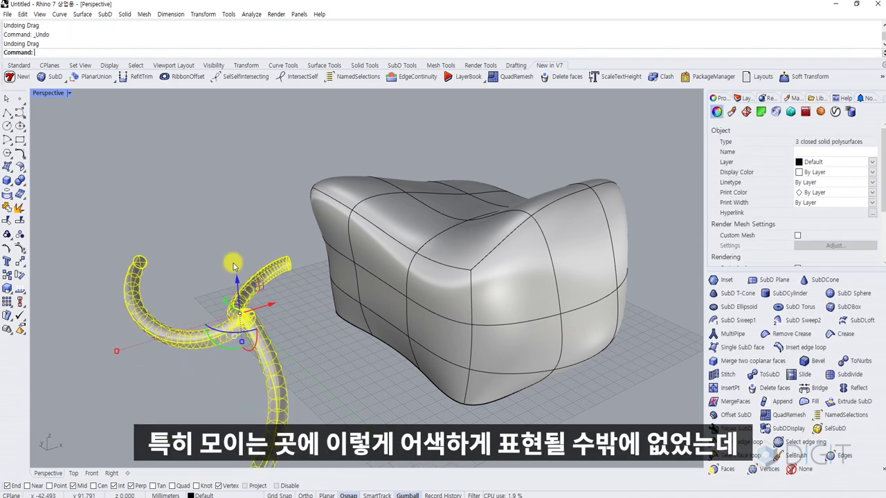
# Step: Inspect the junction of the three pipes up close and delete all three pipes, keeping their curves
pyautogui.click(235, 285)
pyautogui.scroll(6, 251, 335)
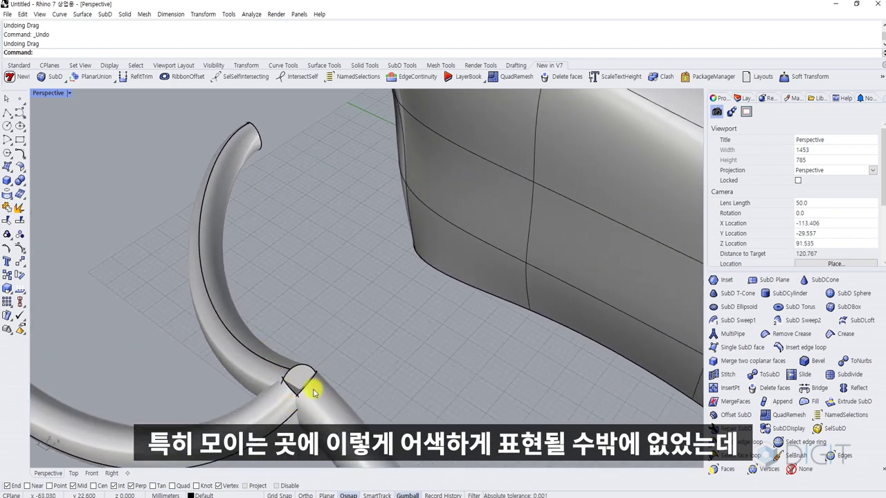
pyautogui.scroll(-5, 312, 393)
pyautogui.click(297, 389)
pyautogui.keyDown('shift'); pyautogui.click(299, 388); pyautogui.keyUp('shift')
pyautogui.keyDown('shift'); pyautogui.click(305, 388); pyautogui.keyUp('shift')
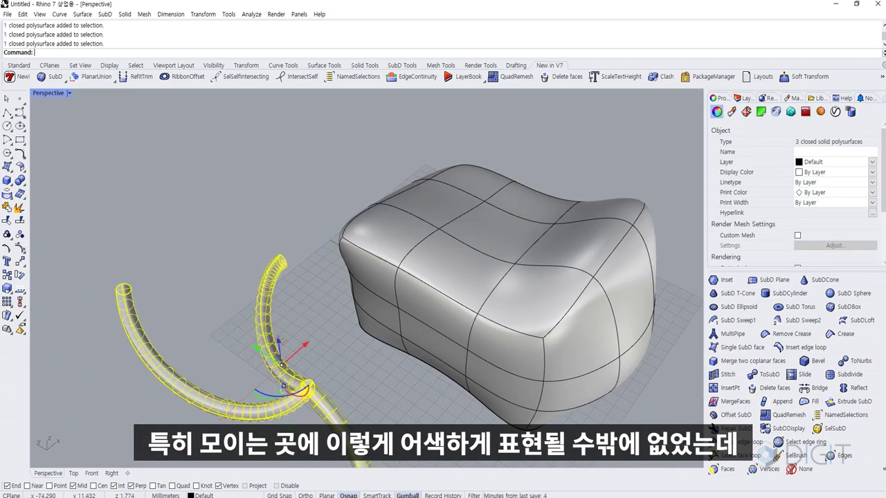
pyautogui.press('Delete')
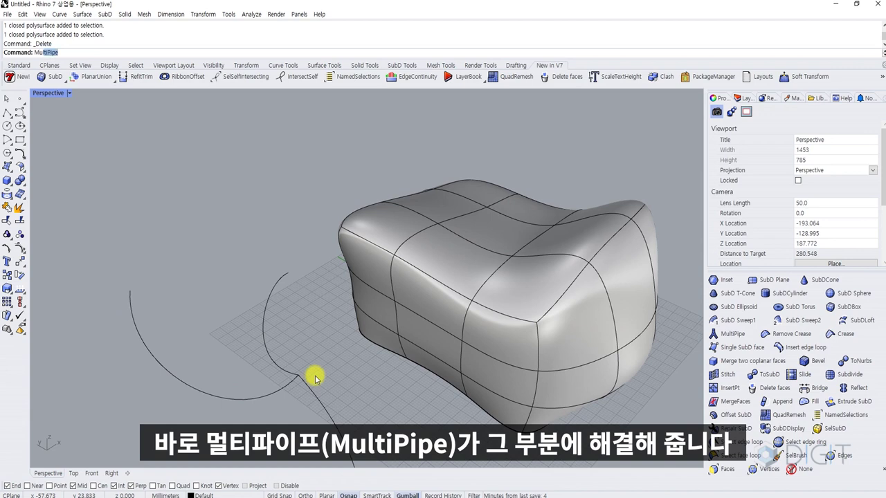
# Step: Create a MultiPipe from the three joined curves with radius 3, cap ends off and strut divisions 0
pyautogui.press('Return')
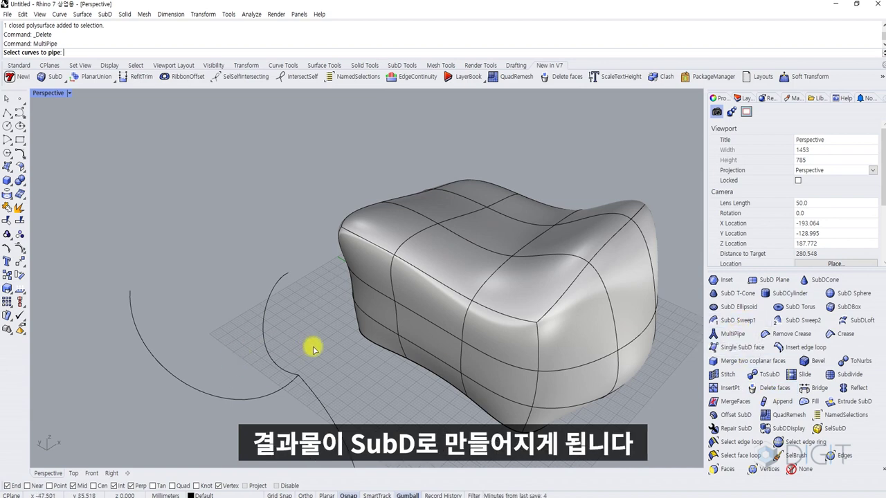
pyautogui.moveTo(313, 347); pyautogui.dragTo(264, 410)
pyautogui.scroll(-2, 305, 369)
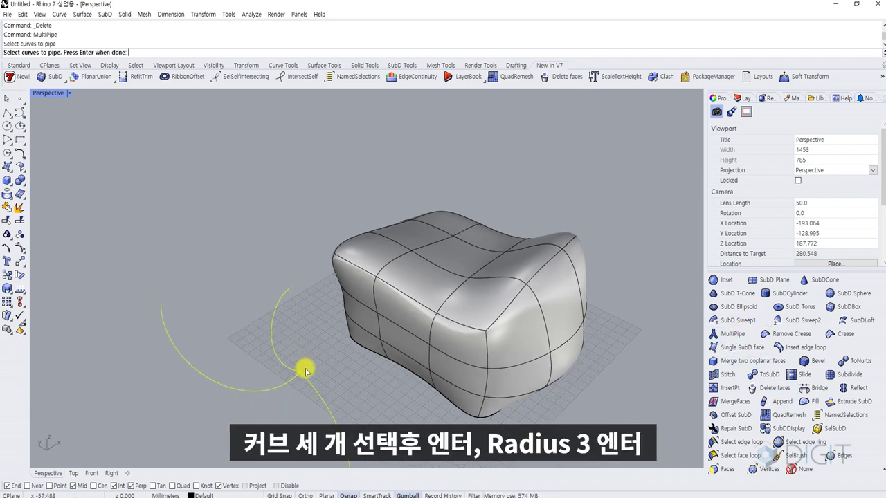
pyautogui.scroll(2, 305, 370)
pyautogui.press('Return')
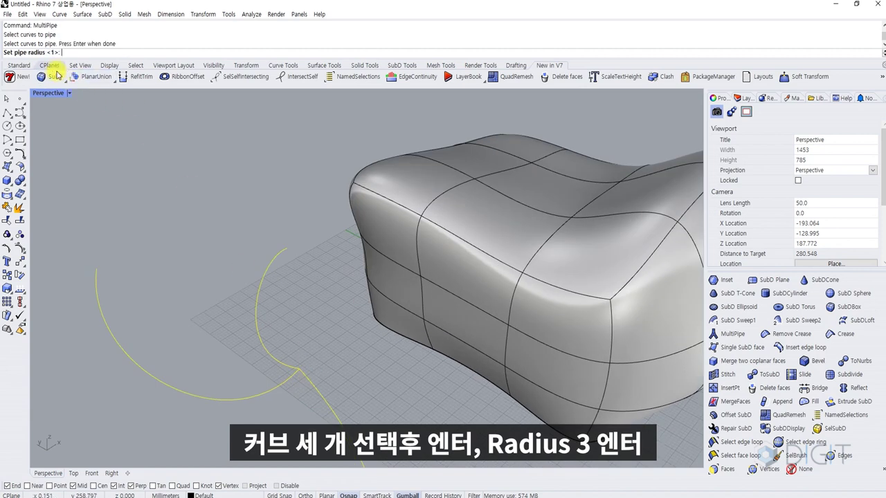
pyautogui.write('3')
pyautogui.press('Return')
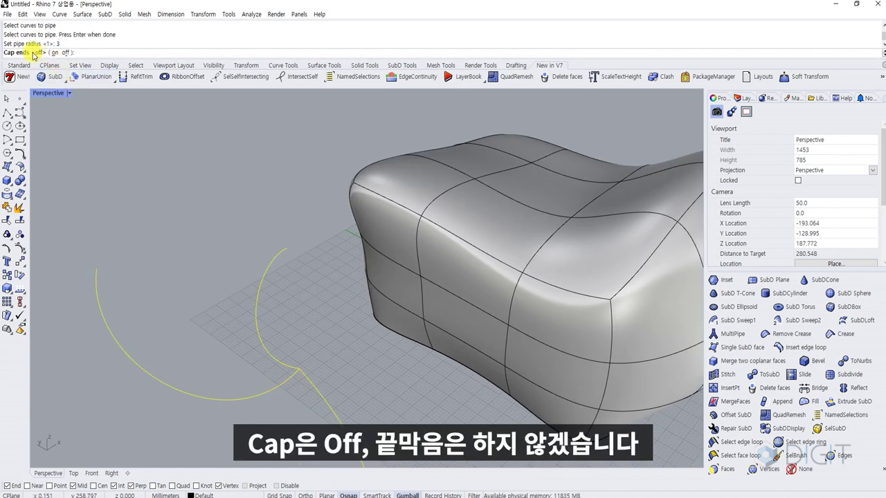
pyautogui.press('Return')
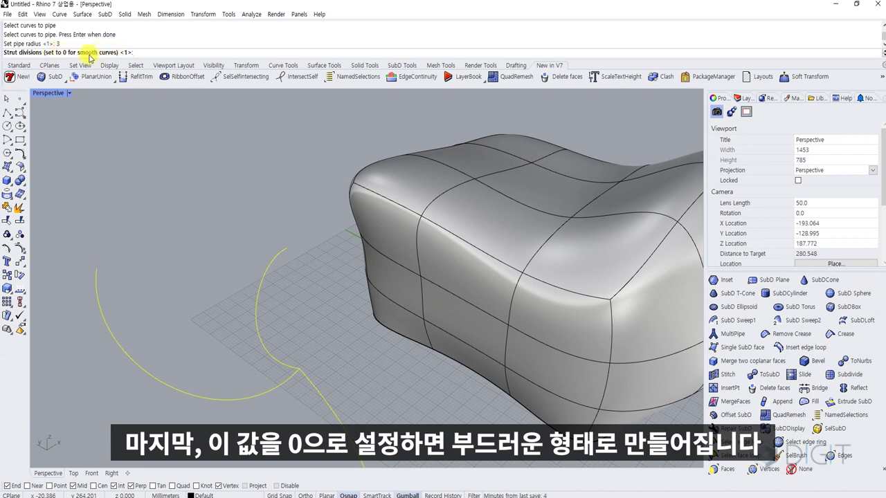
pyautogui.moveTo(283, 350)
pyautogui.mouseDown(button='right')
pyautogui.moveTo(267, 339)
pyautogui.moveTo(280, 339)
pyautogui.mouseUp(button='right')
pyautogui.press('Return')
pyautogui.scroll(-3, 294, 325)
pyautogui.press('Return')
# Step: Compare the flat and smooth display of both the branched pipe and the SubD body, ending in smooth
pyautogui.press('Tab')
pyautogui.press('Tab')
pyautogui.press('Tab')
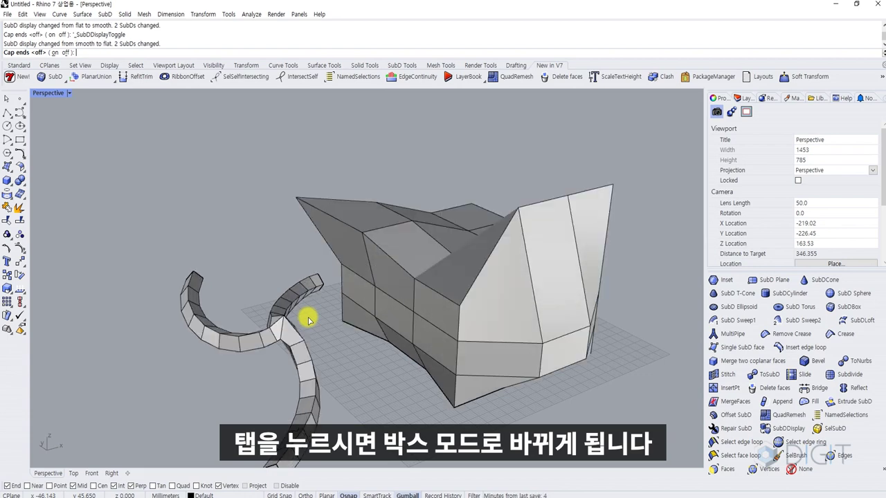
pyautogui.press('Tab')
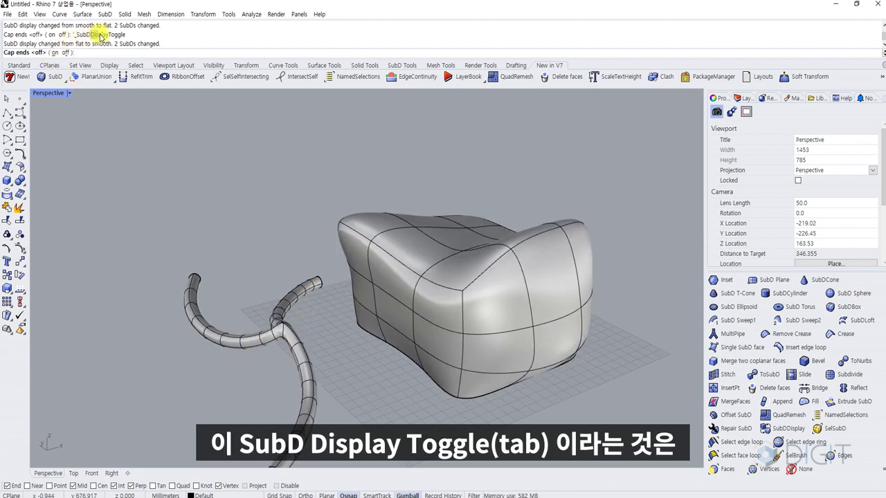
pyautogui.moveTo(90, 34); pyautogui.dragTo(126, 34)
pyautogui.press('Escape')
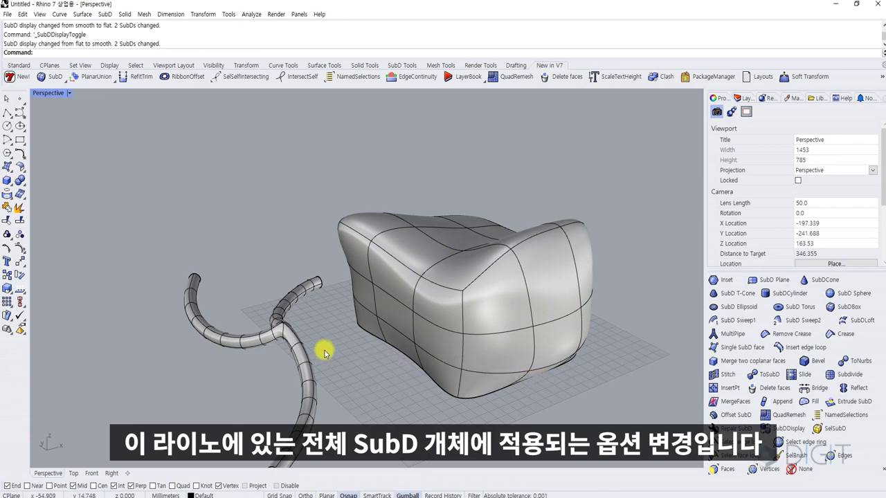
pyautogui.press('Tab')
pyautogui.press('Tab')
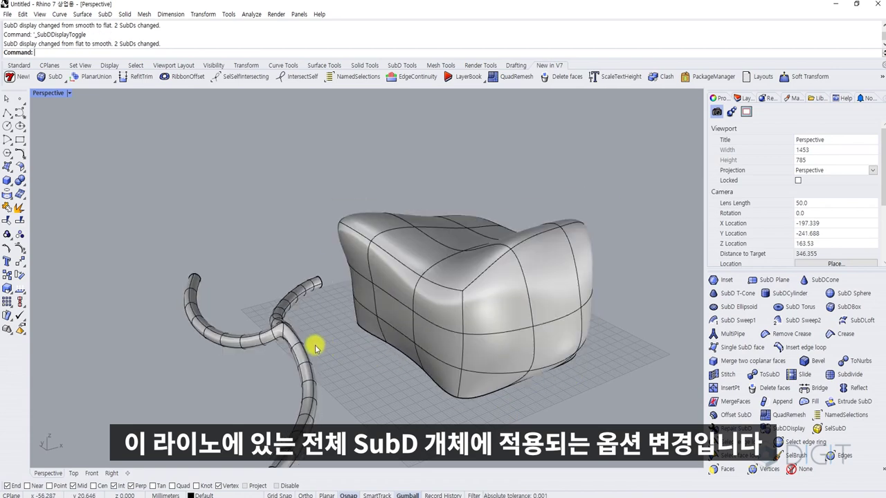
# Step: Move the branched SubD pipe off its source curves to the far end of the SubD body
pyautogui.moveTo(289, 336); pyautogui.dragTo(346, 350, button='right')
pyautogui.click(377, 358)
pyautogui.press('Escape')
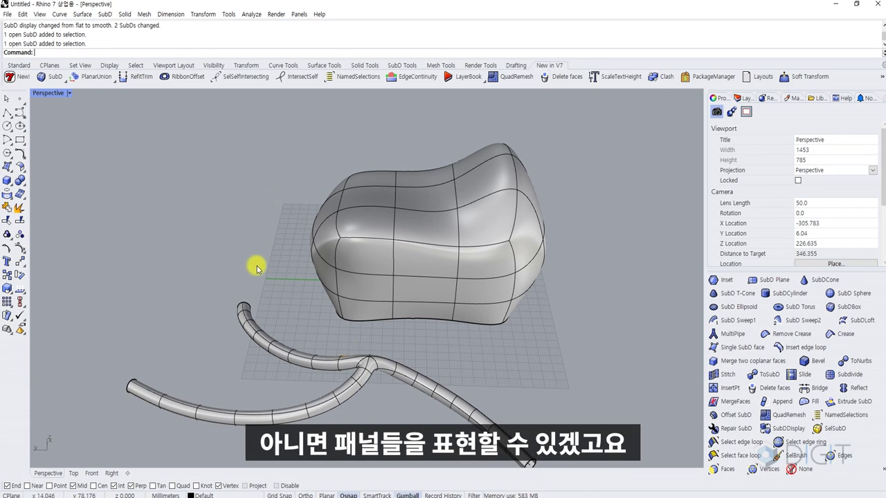
pyautogui.moveTo(291, 348); pyautogui.dragTo(222, 208)
pyautogui.click(248, 177)
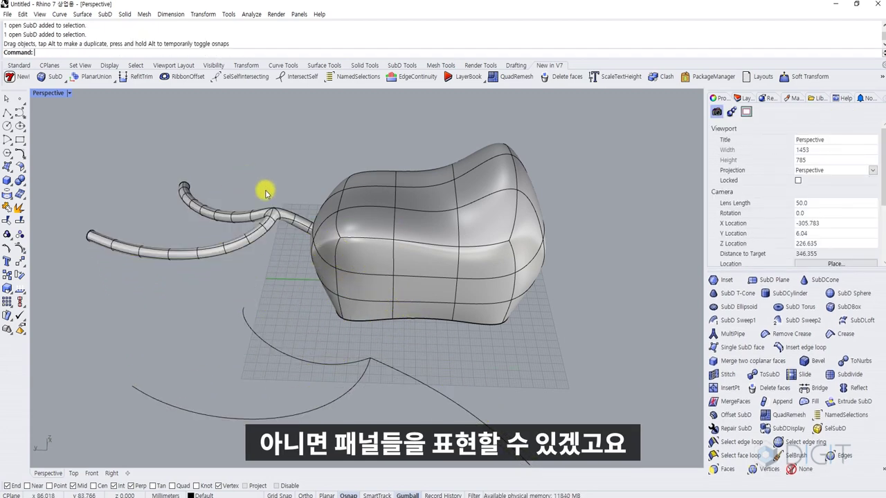
# Step: Draw a four-point freeform curve in the free area beside the SubD body, apart from the three joined curves
pyautogui.keyDown('shift'); pyautogui.moveTo(407, 368); pyautogui.dragTo(316, 245, button='right'); pyautogui.keyUp('shift')
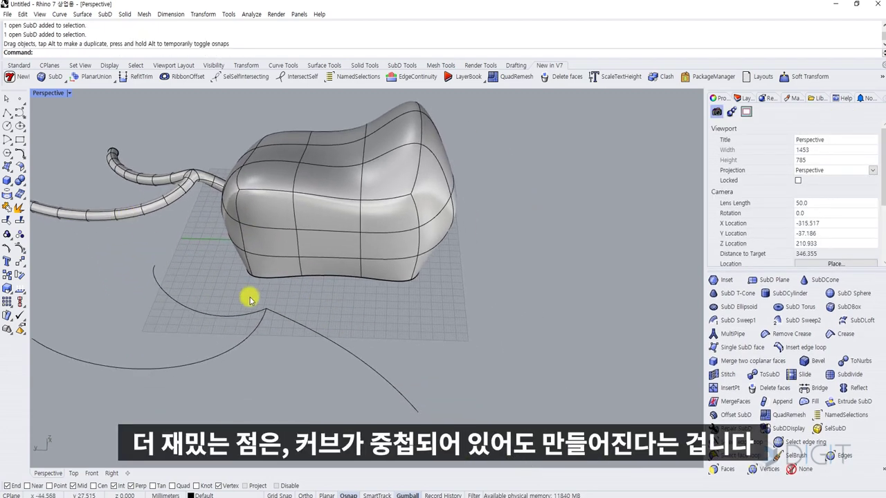
pyautogui.write('Curve')
pyautogui.press('Return')
pyautogui.click(398, 287)
pyautogui.click(429, 358)
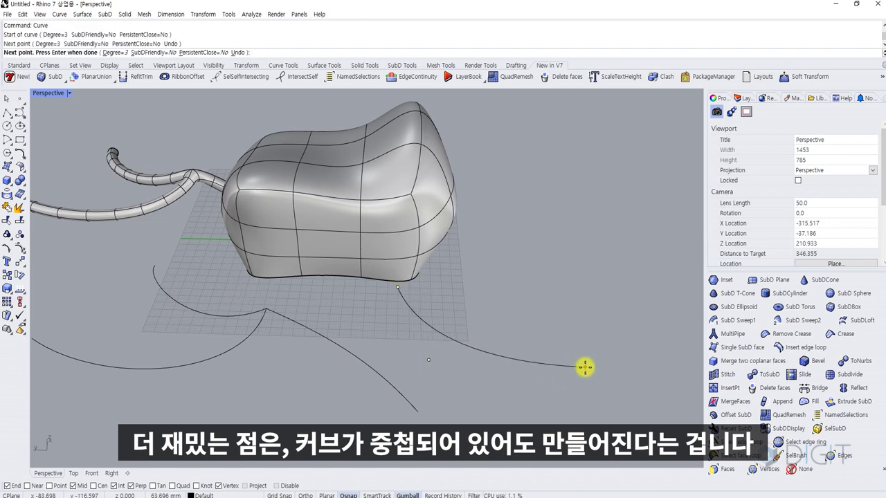
pyautogui.click(588, 367)
pyautogui.click(609, 314)
pyautogui.press('Return')
# Step: Draw a second four-point curve that crosses the new curve near its outer end
pyautogui.press('Return')
pyautogui.click(548, 270)
pyautogui.click(577, 335)
pyautogui.click(543, 363)
pyautogui.click(470, 391)
pyautogui.press('Return')
# Step: Draw a third four-point curve that crosses both of the new curves
pyautogui.press('Return')
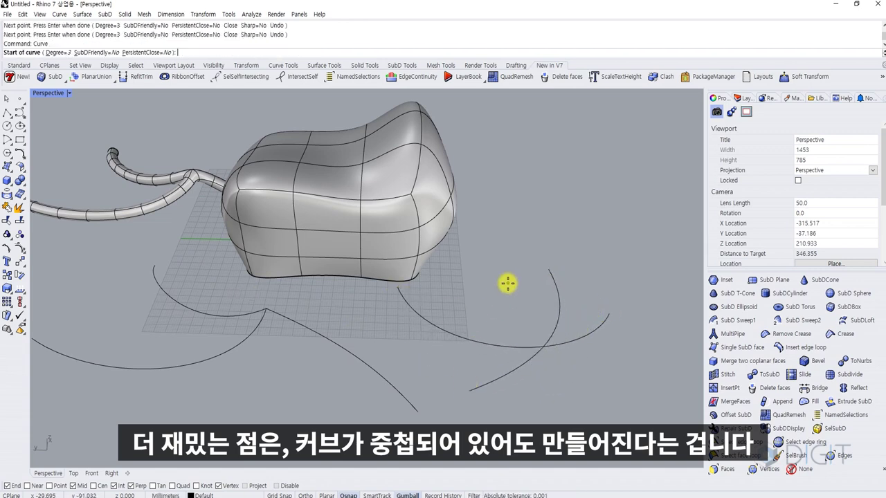
pyautogui.click(508, 283)
pyautogui.click(497, 356)
pyautogui.click(502, 413)
pyautogui.click(535, 444)
pyautogui.press('Return')
# Step: Create a MultiPipe from the three crossing curves
pyautogui.scroll(4, 636, 408)
pyautogui.write('ultiPipe')
pyautogui.press('Return')
pyautogui.moveTo(494, 380); pyautogui.dragTo(407, 280)
pyautogui.press('Return')
pyautogui.press('Return')
pyautogui.write('M')
# Step: Move the new branched SubD pipe away from the three crossing curves
pyautogui.moveTo(442, 279); pyautogui.dragTo(461, 296, button='right')
pyautogui.moveTo(448, 276); pyautogui.dragTo(506, 158)
pyautogui.click(523, 147)
pyautogui.scroll(-4, 524, 146)
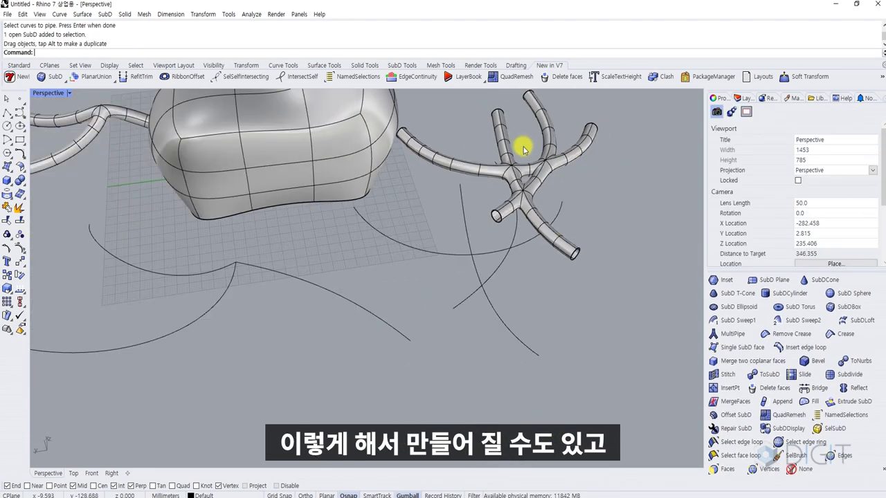
# Step: Create a MultiPipe from the SubD box edges that meet at one vertex midway along its upper side edge
pyautogui.moveTo(524, 146); pyautogui.dragTo(409, 281, button='right')
pyautogui.scroll(2, 378, 275)
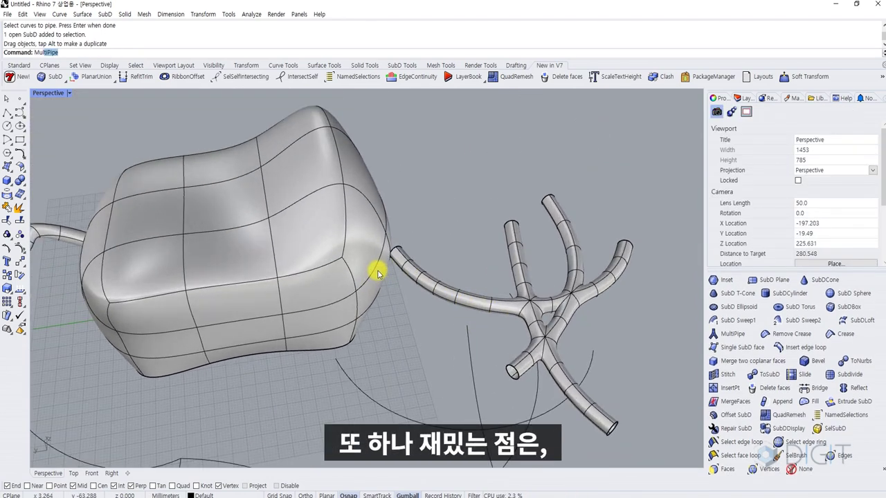
pyautogui.write('Multi')
pyautogui.press('Return')
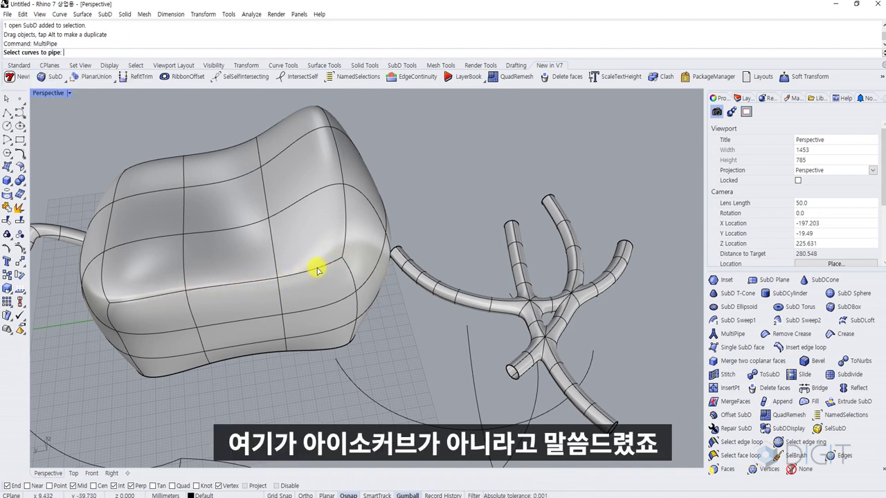
pyautogui.click(284, 278)
pyautogui.click(276, 279)
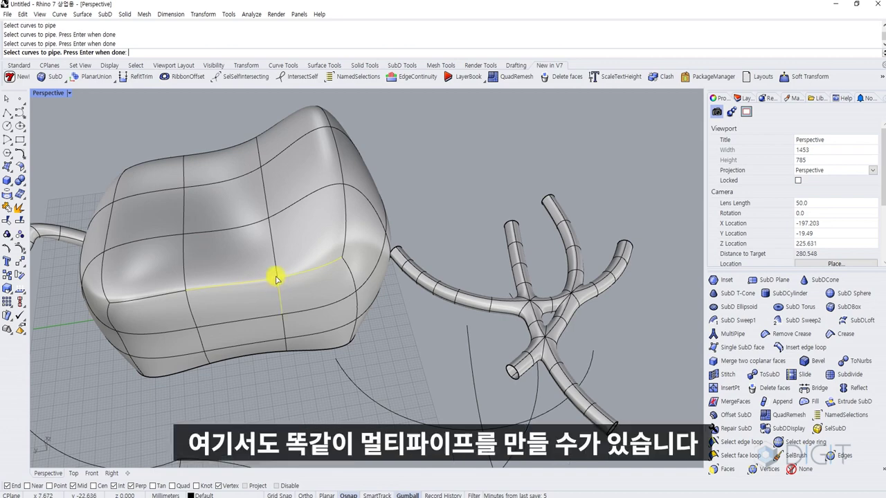
pyautogui.press('Return')
pyautogui.press('Return')
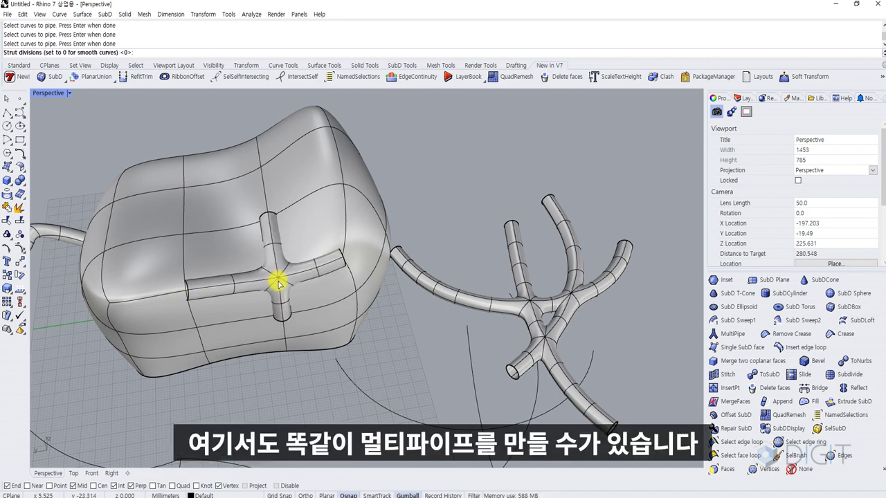
pyautogui.moveTo(293, 392); pyautogui.dragTo(484, 292, button='right')
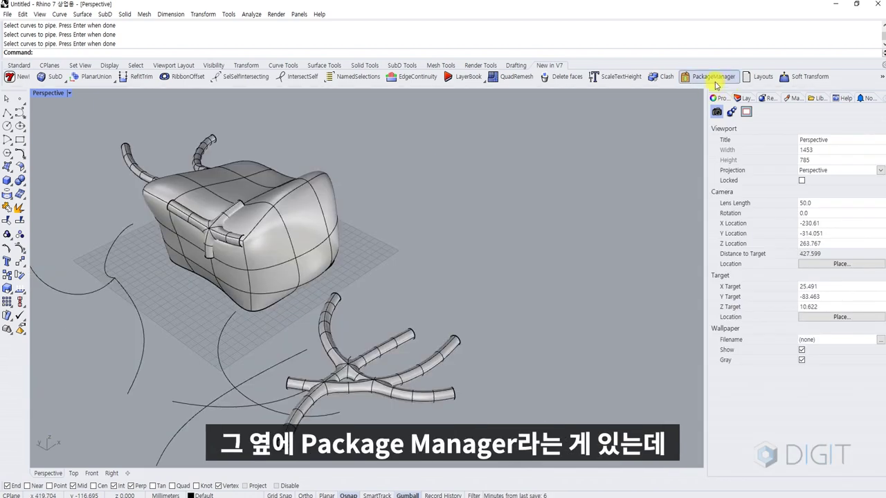
# Step: Open the Package Manager, browse the online packages and search for "denoiser"
pyautogui.click(715, 77)
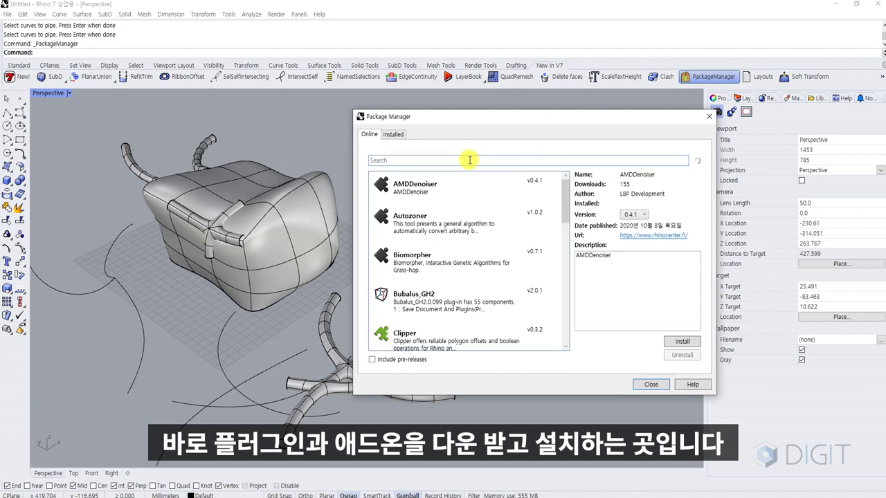
pyautogui.scroll(-5, 447, 251)
pyautogui.scroll(5, 437, 217)
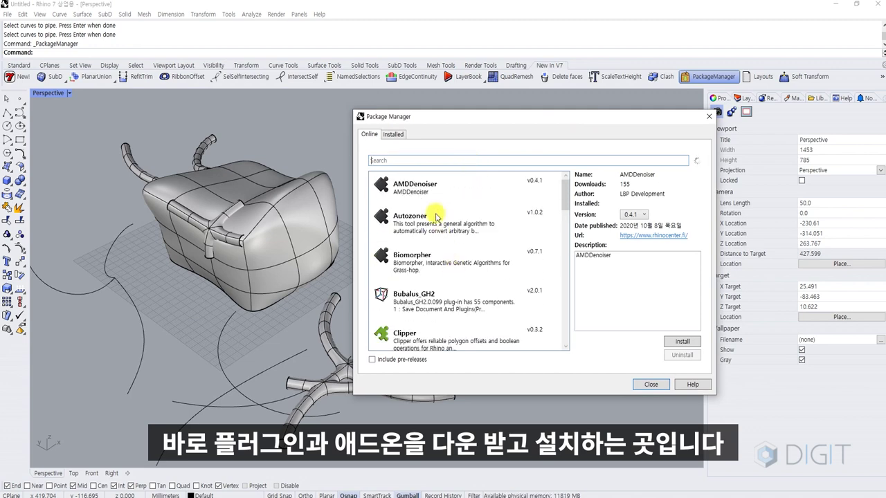
pyautogui.click(396, 136)
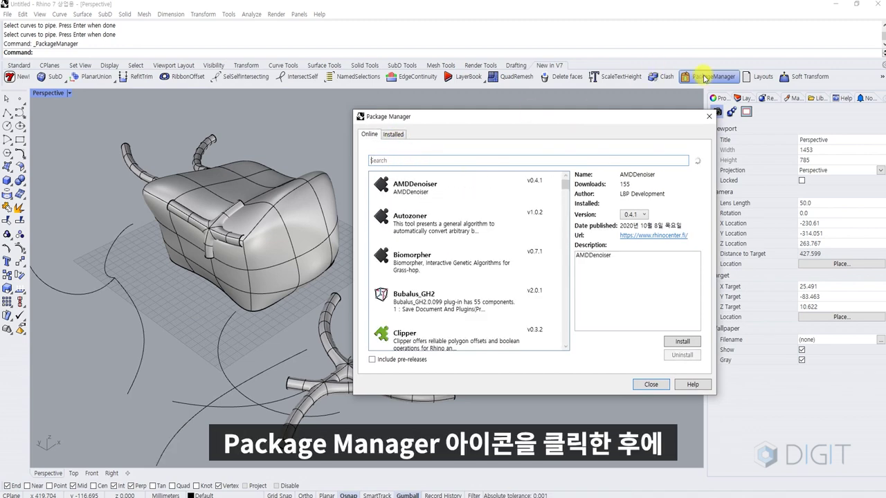
pyautogui.write('denoiser')
pyautogui.moveTo(475, 115); pyautogui.dragTo(448, 115)
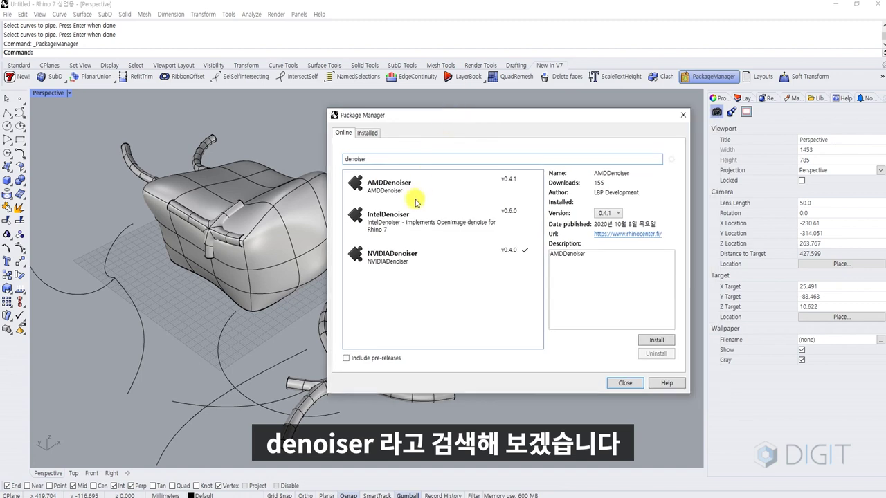
# Step: Examine the IntelDenoiser and NVIDIADenoiser packages in the search results, and close the Package Manager
pyautogui.click(415, 219)
pyautogui.click(410, 258)
pyautogui.click(412, 295)
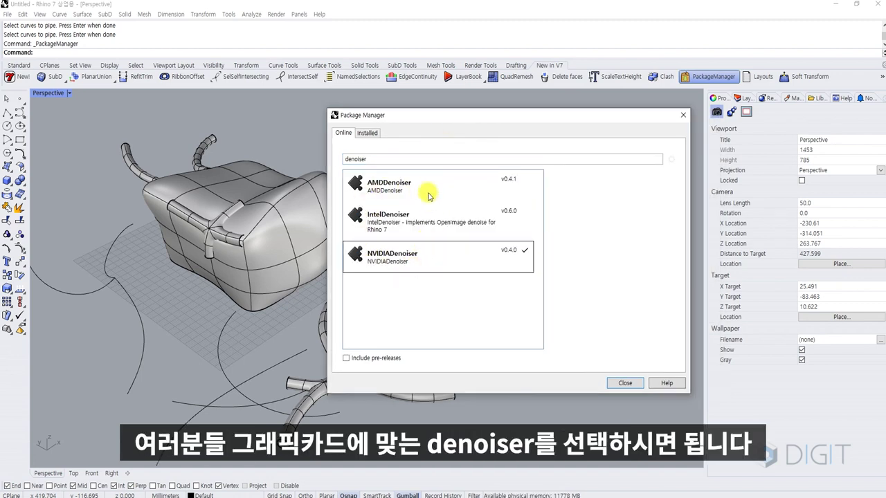
pyautogui.click(408, 259)
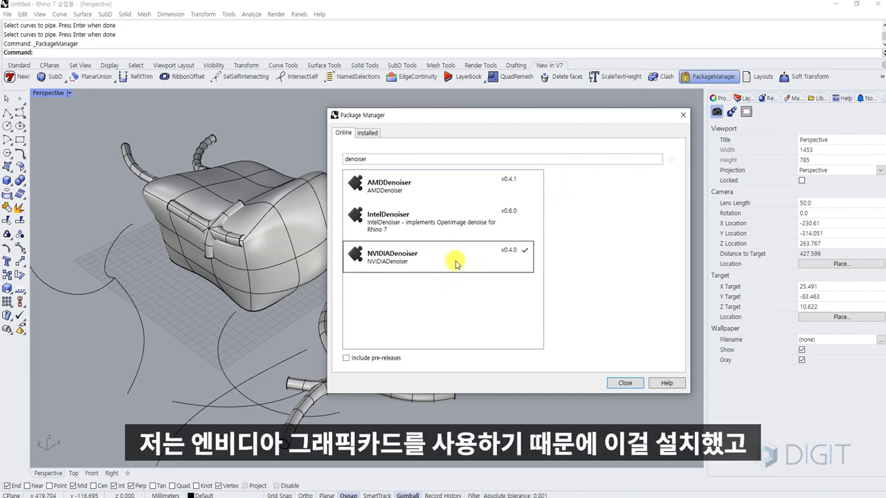
pyautogui.click(618, 382)
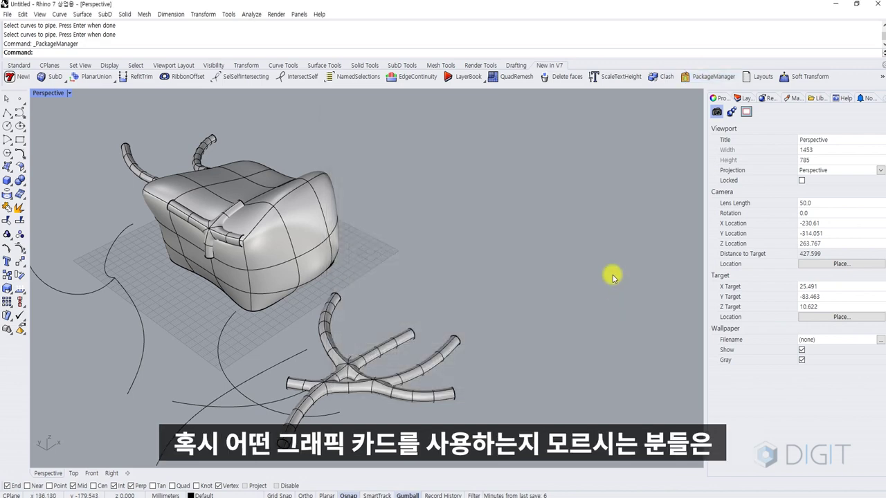
# Step: Check which graphics card is the current render device in the Cycles settings of Rhino Options
pyautogui.press('Return')
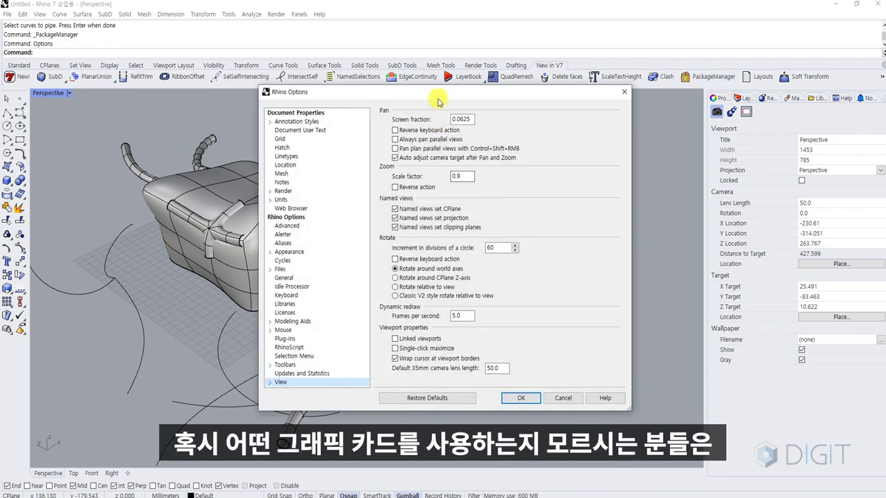
pyautogui.moveTo(438, 101); pyautogui.dragTo(483, 98)
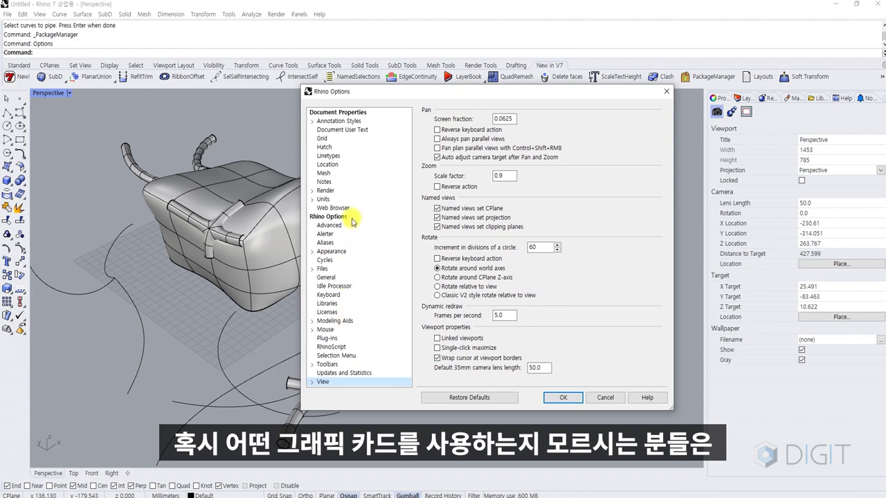
pyautogui.moveTo(354, 97); pyautogui.dragTo(350, 109)
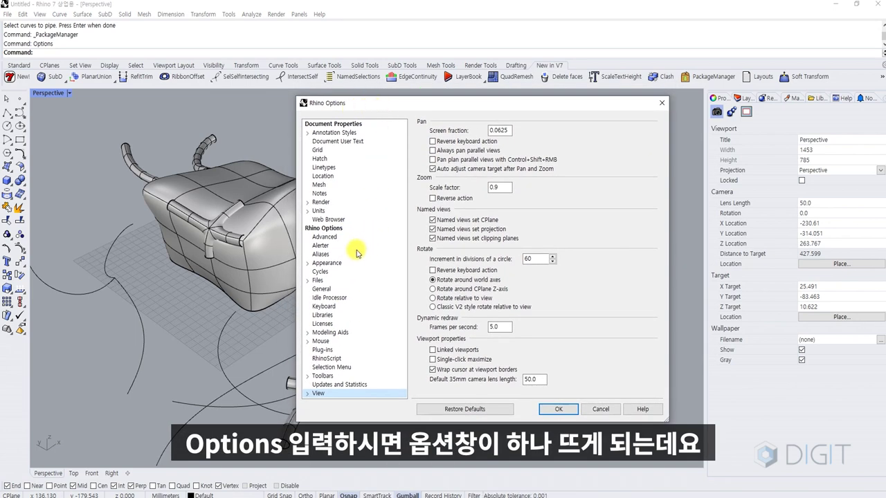
pyautogui.click(322, 202)
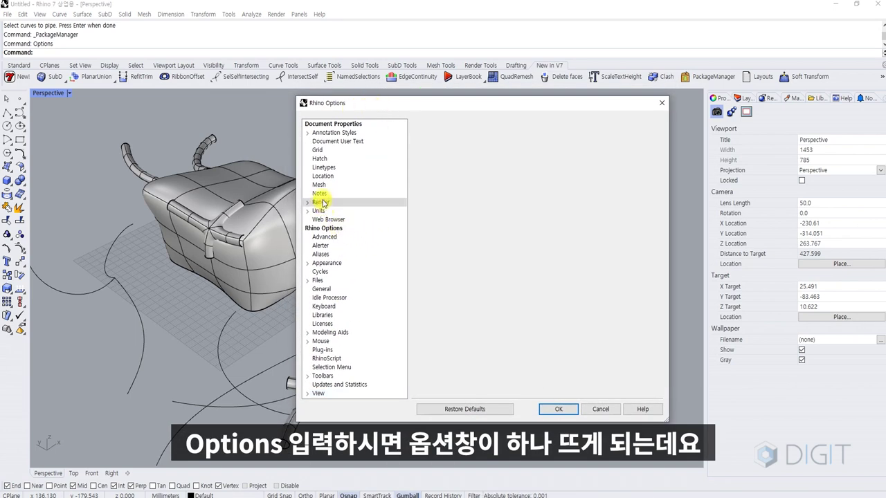
pyautogui.click(319, 272)
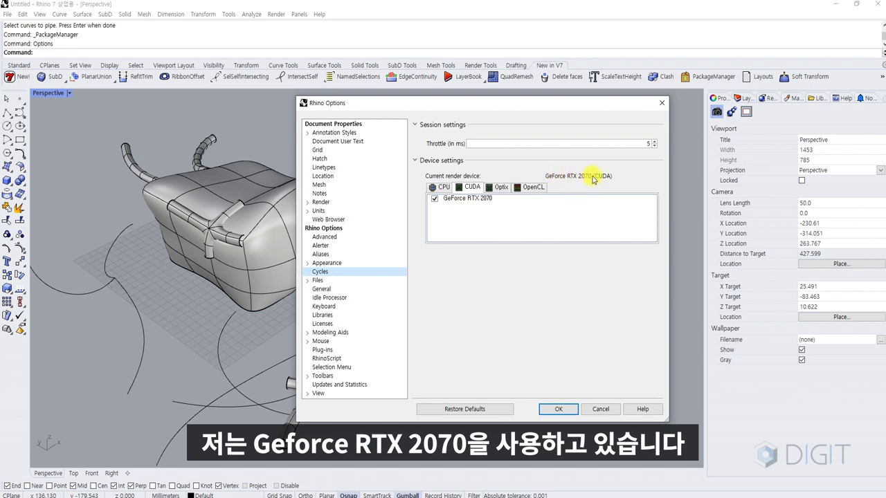
pyautogui.click(662, 102)
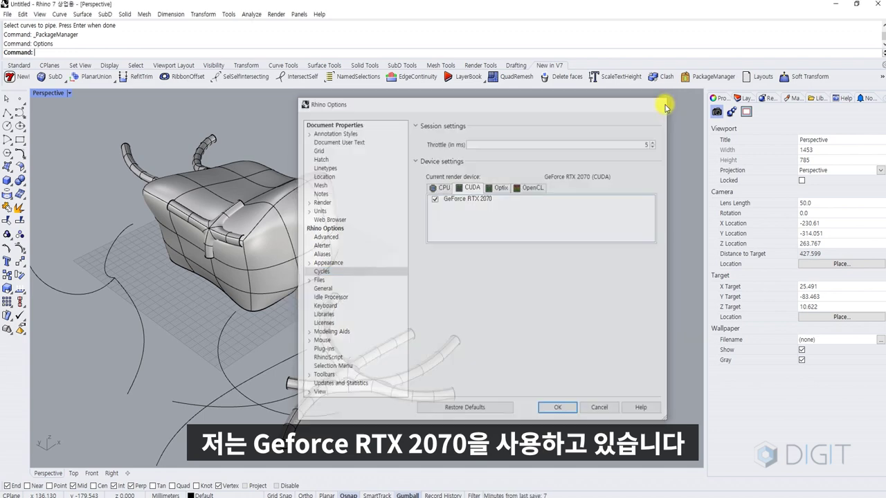
# Step: Switch to the Windows Device Manager and check the graphics card listed under the display adapters
pyautogui.press('super+x')
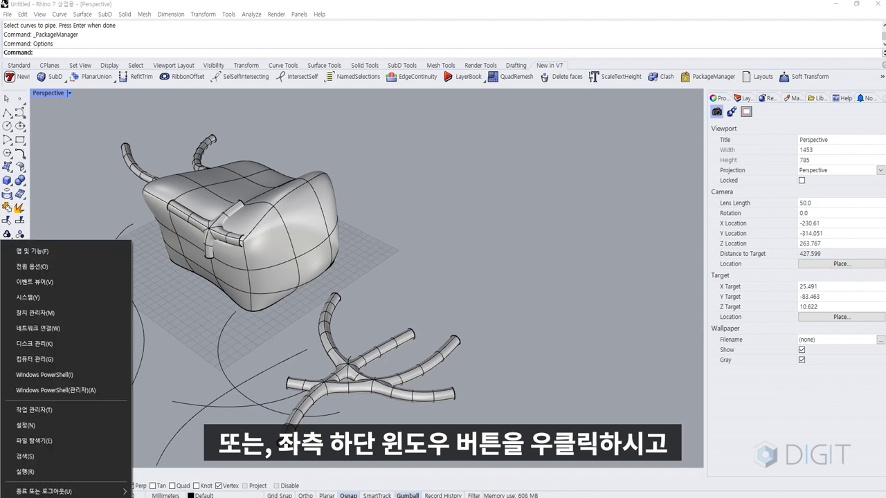
pyautogui.click(63, 312)
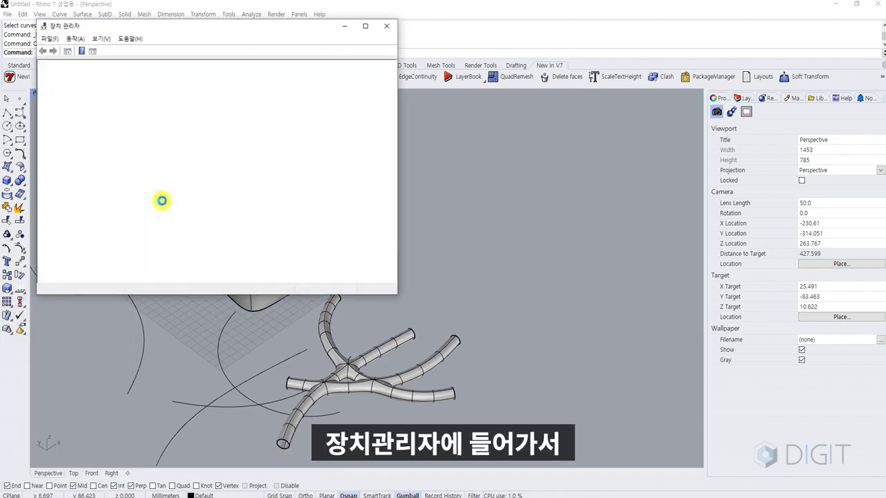
pyautogui.click(51, 107)
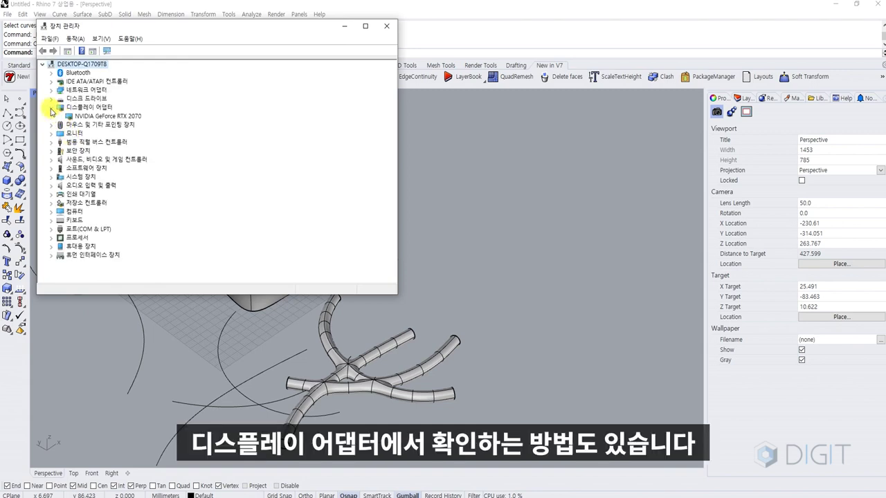
pyautogui.click(80, 116)
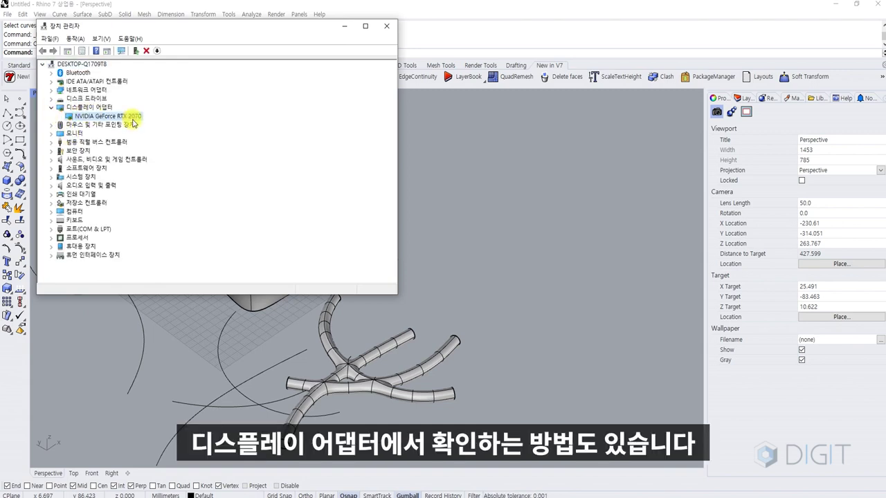
# Step: Search the Package Manager for "denoiser" again, view the NVIDIADenoiser package details and close the window
pyautogui.click(703, 77)
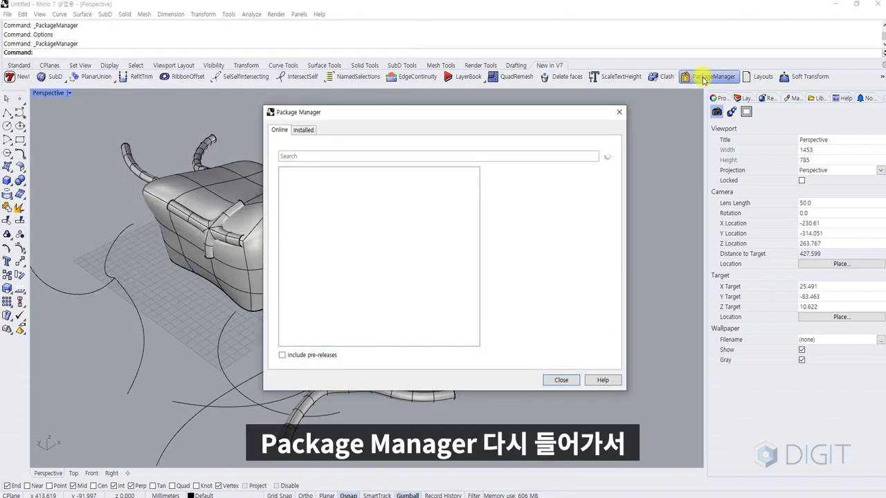
pyautogui.moveTo(465, 114); pyautogui.dragTo(509, 115)
pyautogui.write('denoiser')
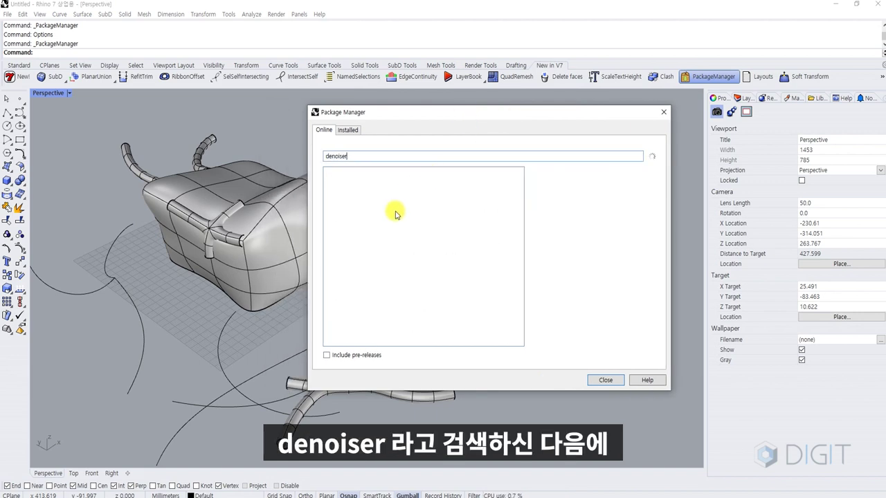
pyautogui.click(397, 247)
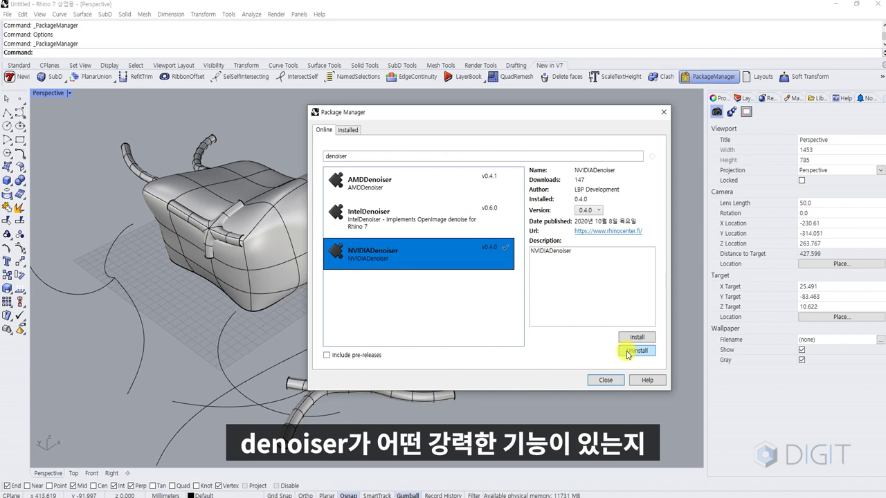
pyautogui.click(597, 384)
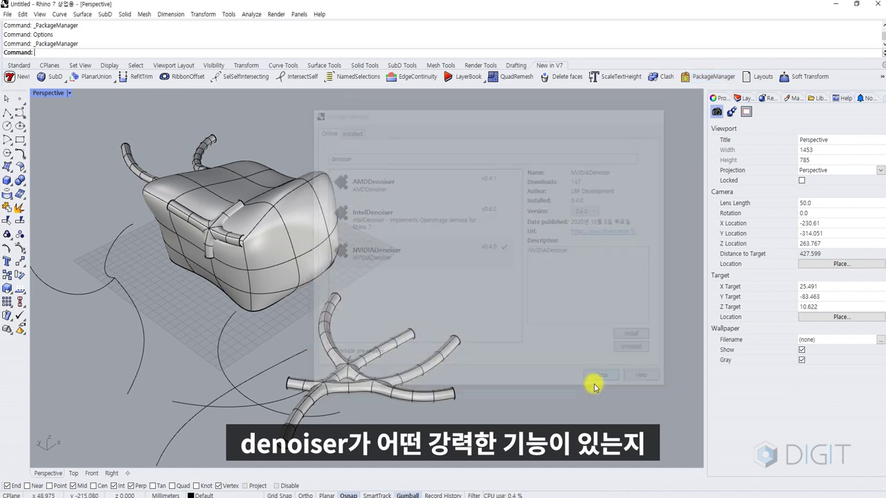
# Step: Add a Plastic material to the model and set its color to light blue
pyautogui.moveTo(340, 288); pyautogui.dragTo(450, 256, button='right')
pyautogui.scroll(4, 313, 277)
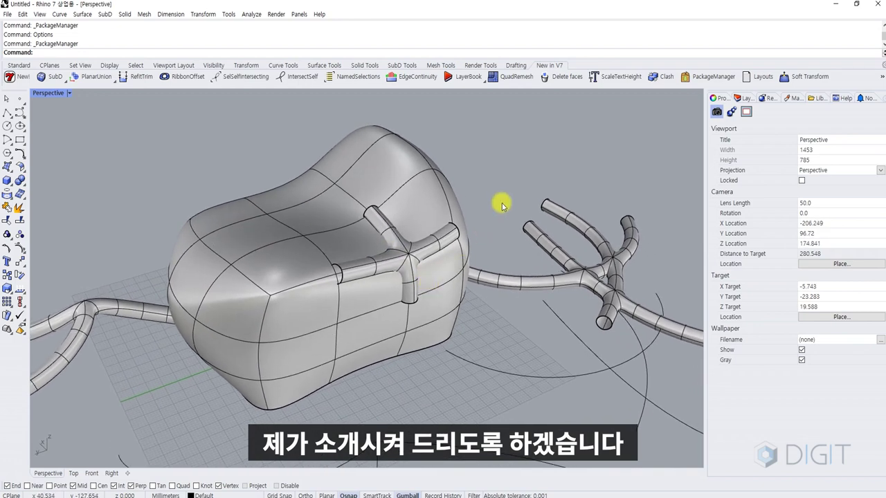
pyautogui.moveTo(502, 206); pyautogui.dragTo(526, 197, button='right')
pyautogui.click(793, 98)
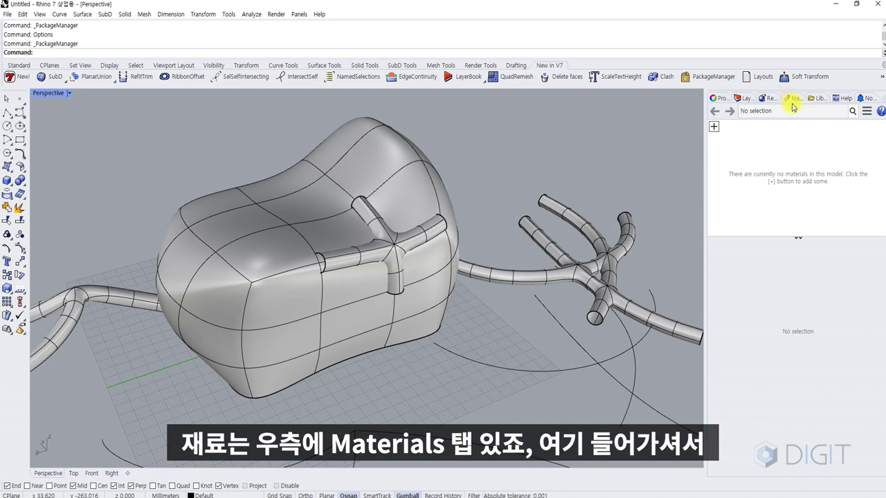
pyautogui.click(715, 127)
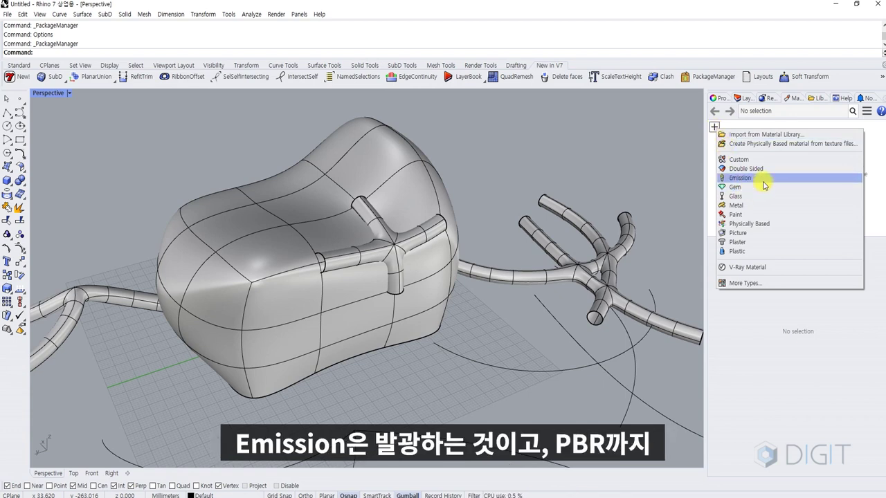
pyautogui.click(768, 253)
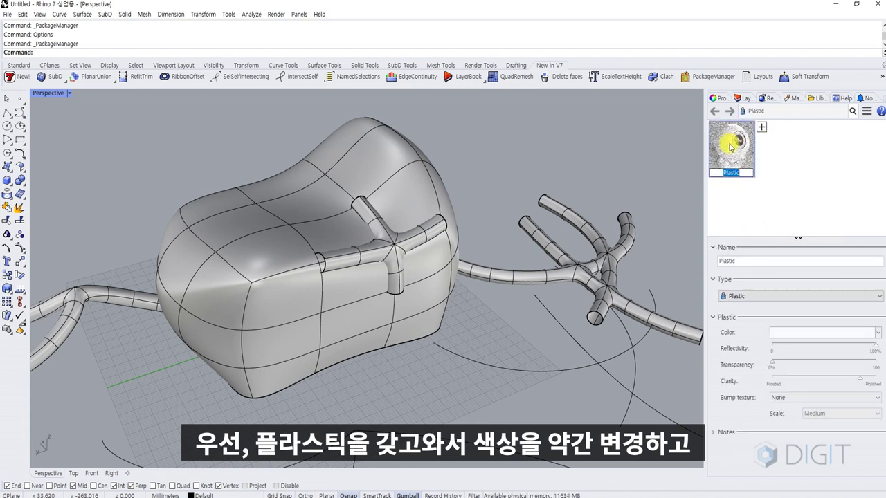
pyautogui.click(785, 332)
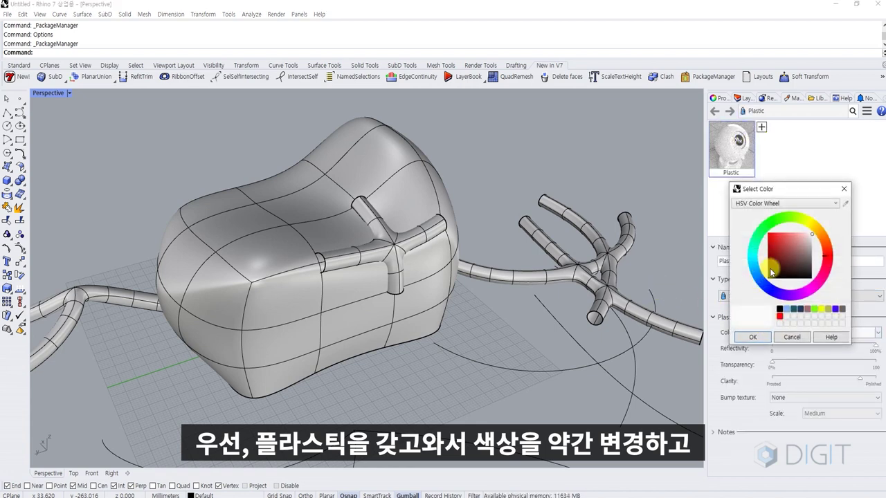
pyautogui.click(786, 243)
pyautogui.click(752, 337)
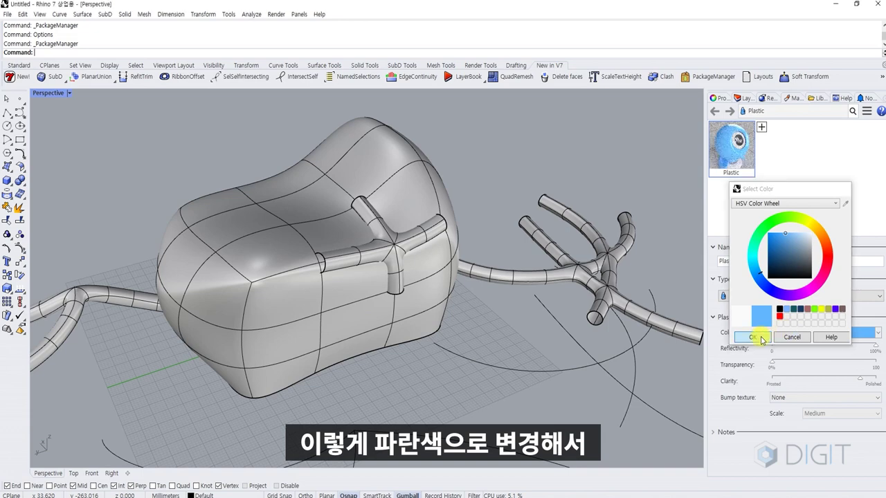
# Step: Assign the blue Plastic material to the SubD box
pyautogui.click(396, 166)
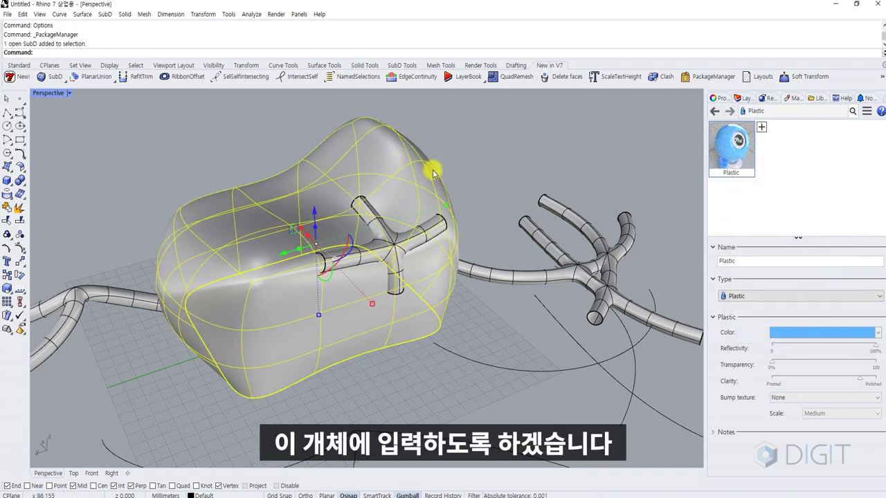
pyautogui.rightClick(722, 148)
pyautogui.click(752, 65)
pyautogui.click(647, 145)
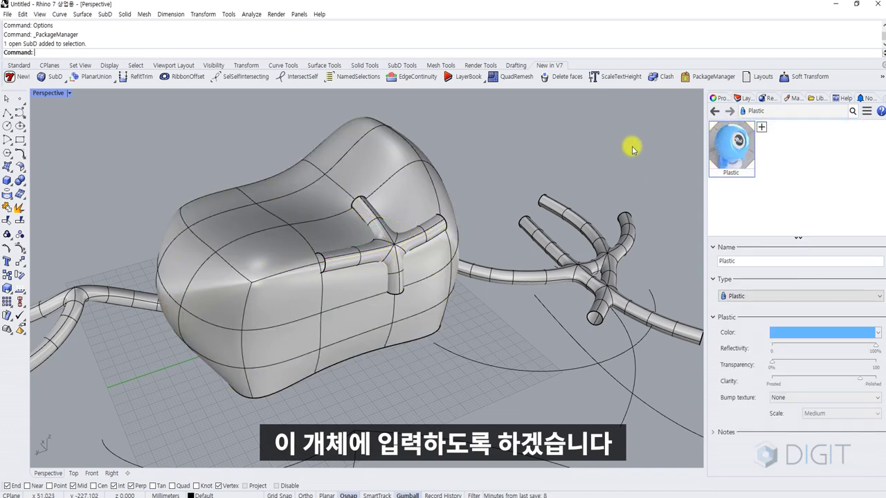
# Step: Add a Metal material to the model and assign it to the three SubD pipe objects
pyautogui.click(382, 242)
pyautogui.keyDown('shift'); pyautogui.click(150, 291); pyautogui.keyUp('shift')
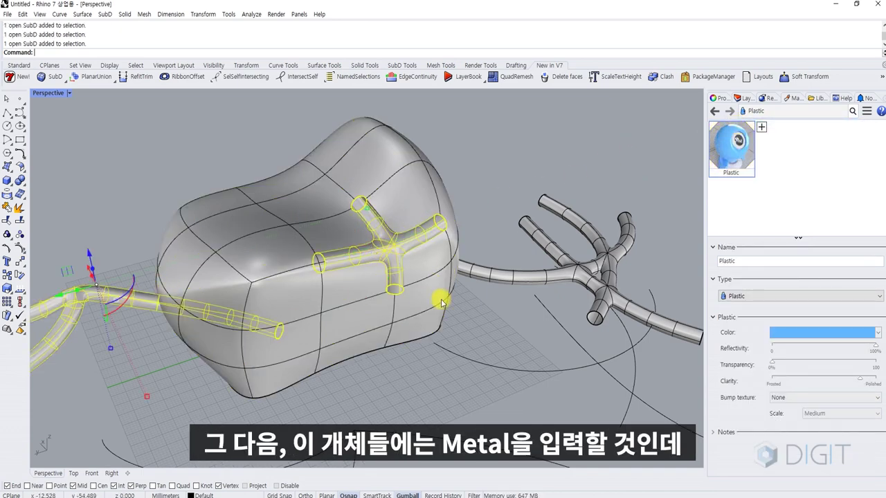
pyautogui.keyDown('shift'); pyautogui.click(506, 277); pyautogui.keyUp('shift')
pyautogui.moveTo(506, 277); pyautogui.dragTo(531, 264, button='right')
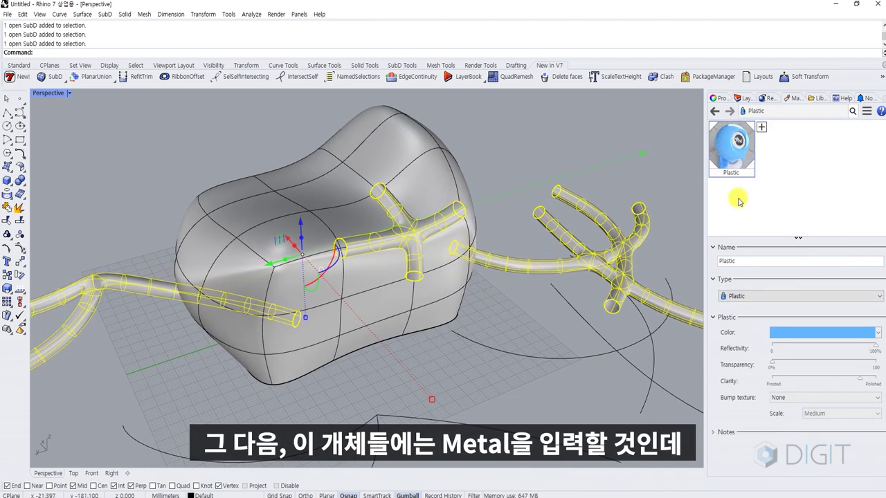
pyautogui.click(761, 127)
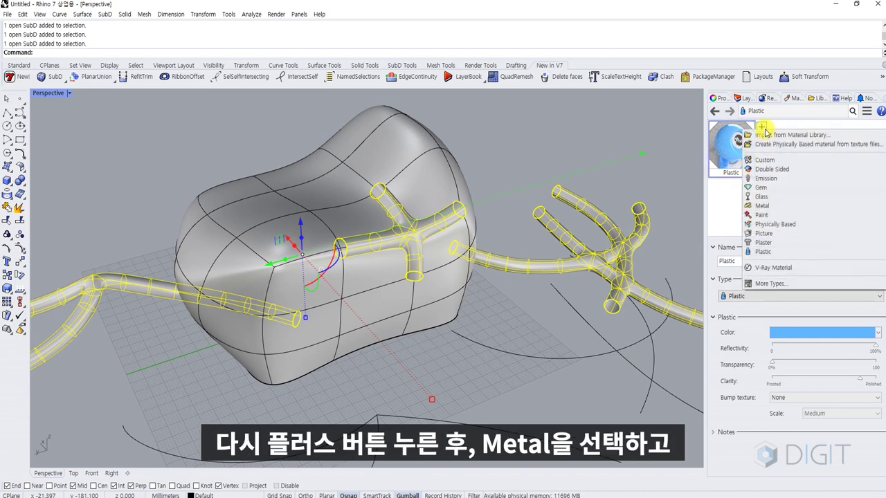
pyautogui.click(775, 206)
pyautogui.rightClick(782, 135)
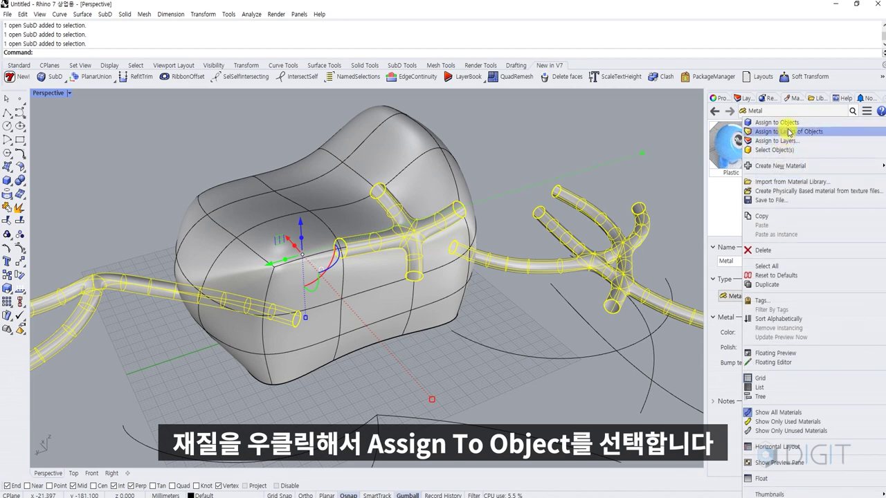
pyautogui.click(789, 129)
pyautogui.click(588, 153)
# Step: Delete the leftover construction curves around the SubD box and pipes
pyautogui.scroll(-3, 554, 187)
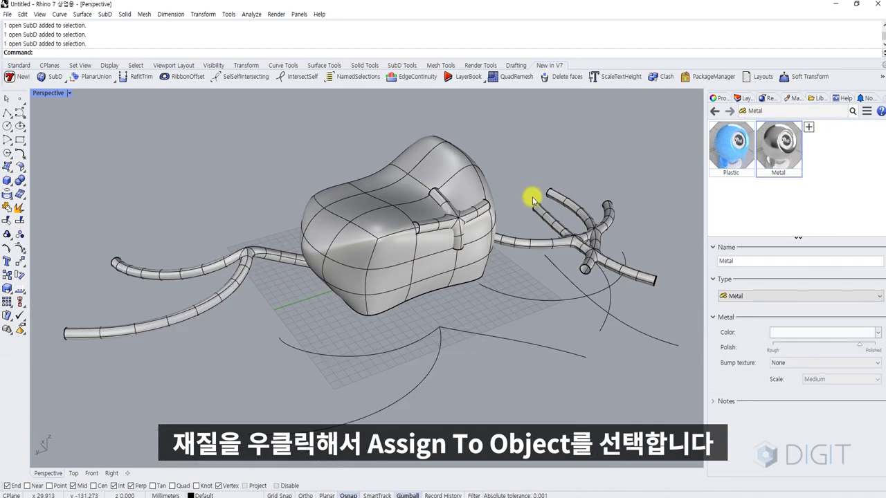
pyautogui.moveTo(610, 271); pyautogui.dragTo(367, 354)
pyautogui.press('Delete')
pyautogui.press('Delete')
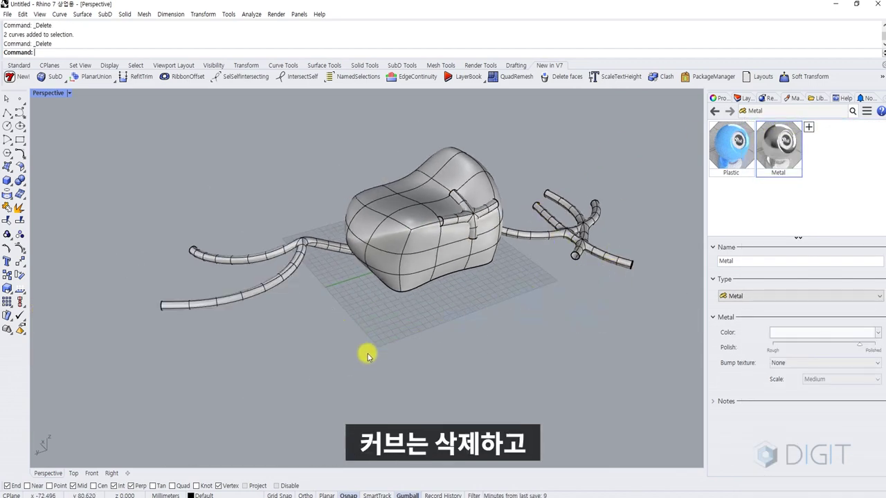
# Step: Set the Perspective viewport to the Raytraced display mode and examine the Plastic and Metal surfaces up close
pyautogui.moveTo(416, 323); pyautogui.dragTo(367, 311, button='right')
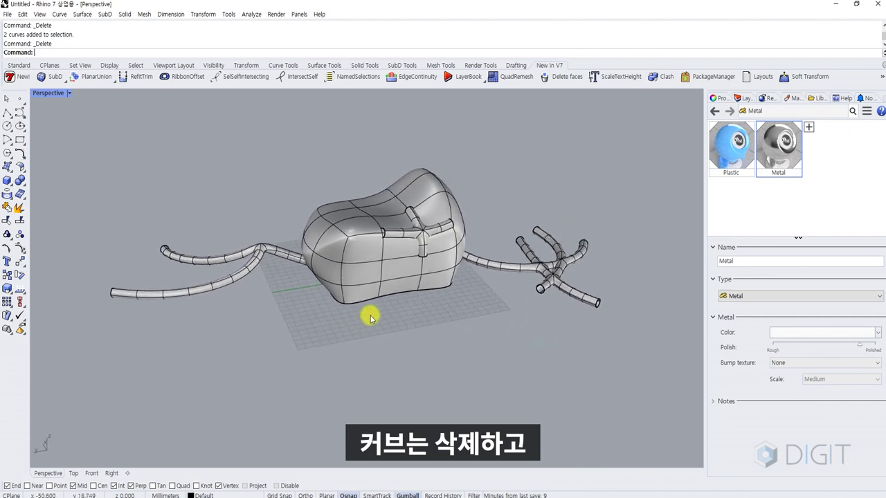
pyautogui.click(55, 93)
pyautogui.click(54, 213)
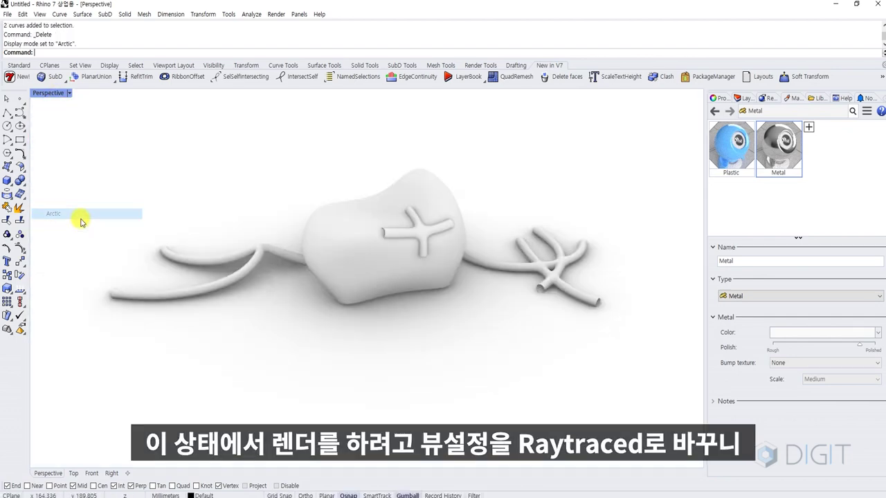
pyautogui.click(50, 93)
pyautogui.click(67, 224)
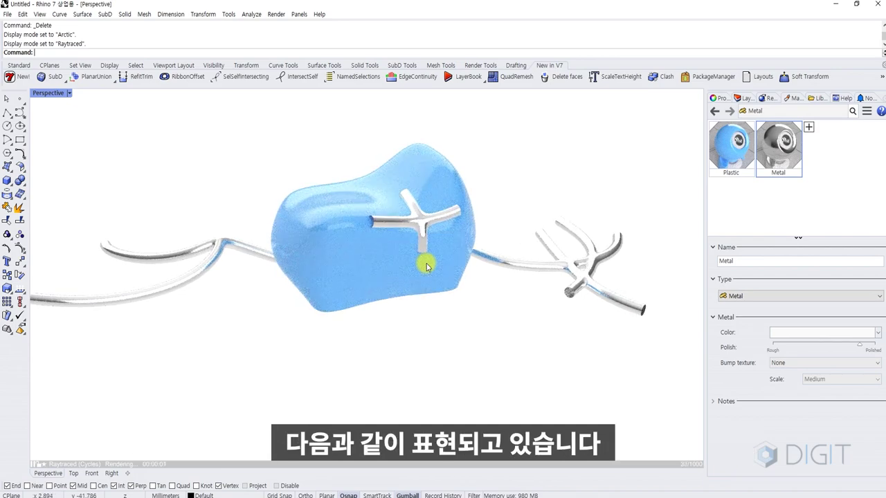
pyautogui.scroll(5, 487, 215)
pyautogui.moveTo(486, 212); pyautogui.dragTo(348, 261, button='right')
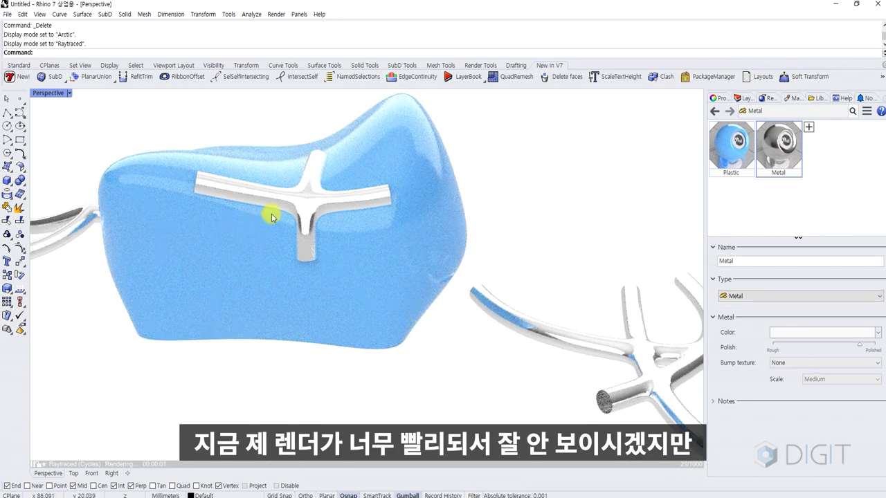
pyautogui.scroll(4, 429, 187)
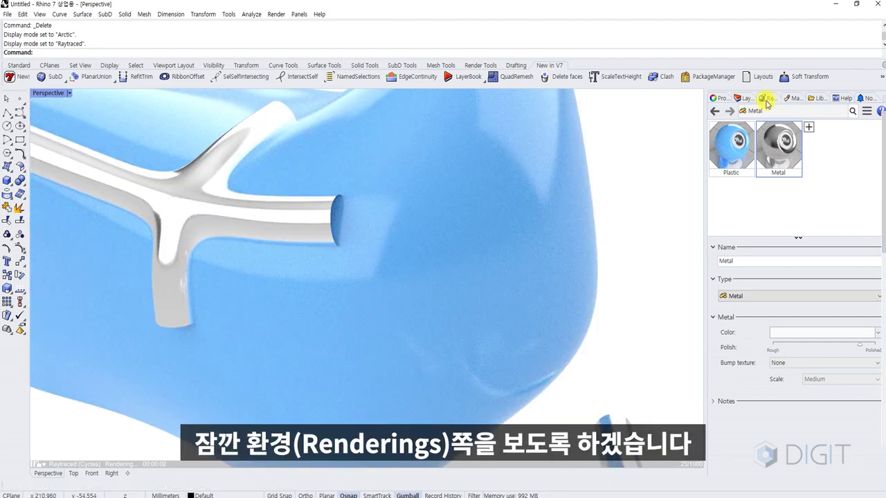
# Step: Lock the render resolution to the viewport aspect ratio and set its size to 1200 x 648 pixels
pyautogui.click(766, 99)
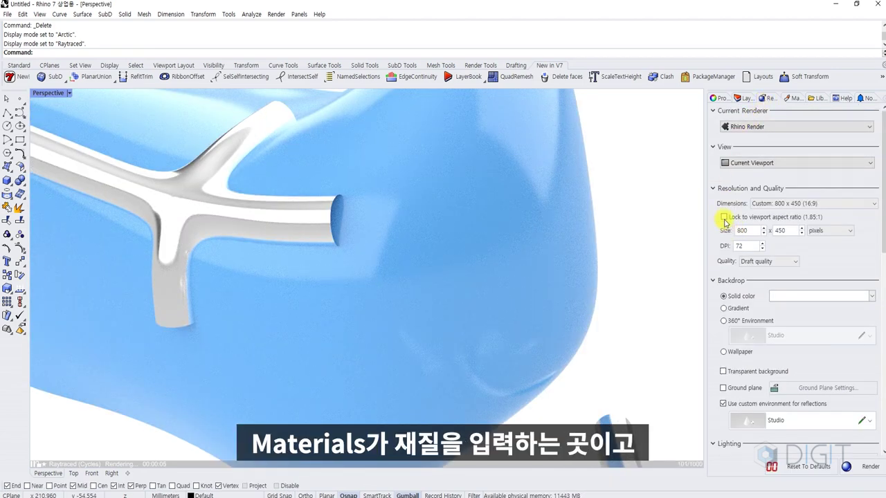
pyautogui.click(794, 99)
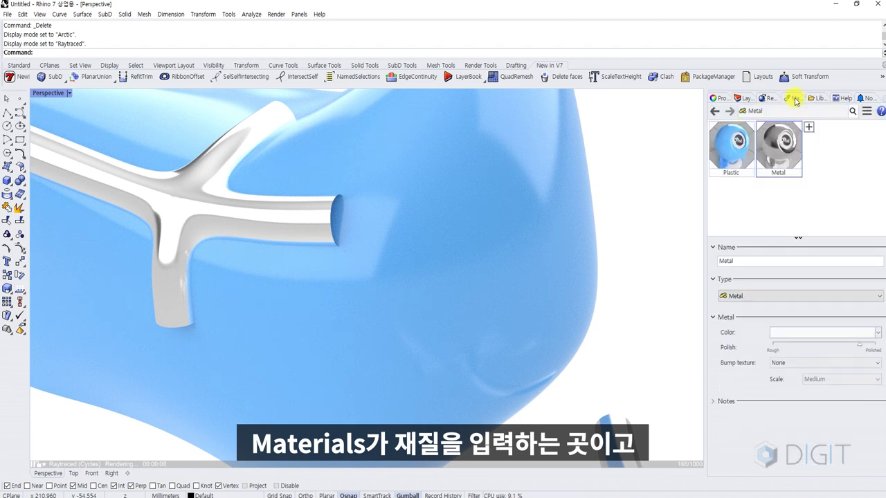
pyautogui.click(771, 99)
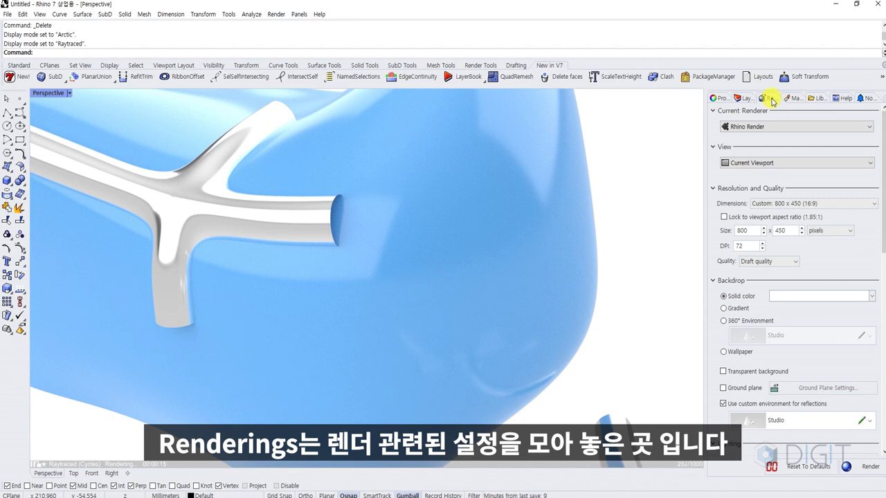
pyautogui.click(740, 219)
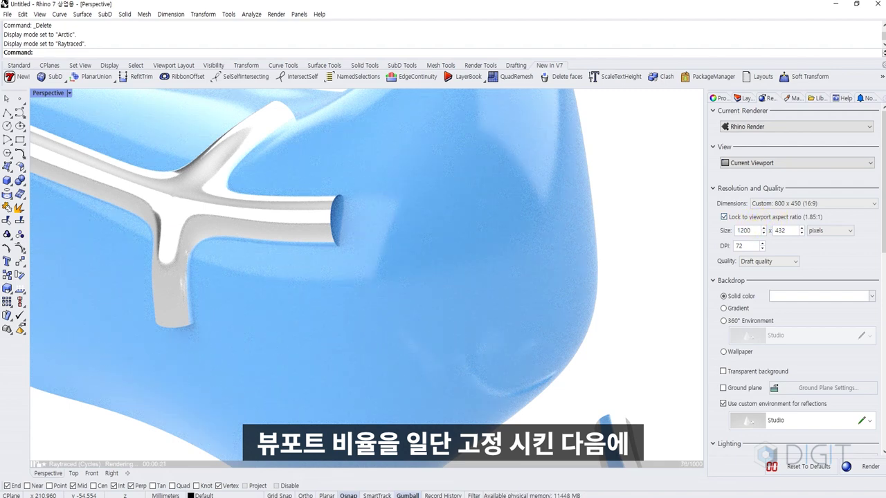
pyautogui.press('Return')
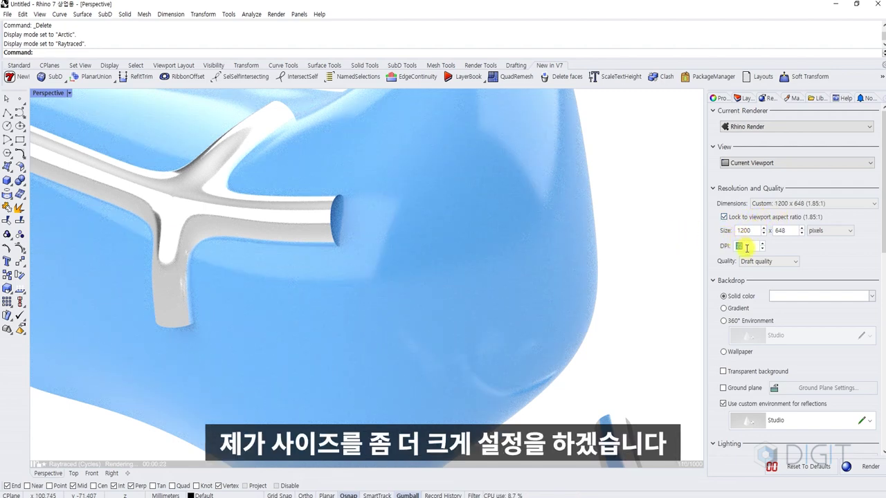
# Step: Set the render DPI to 200 and the quality to Good quality
pyautogui.write('200')
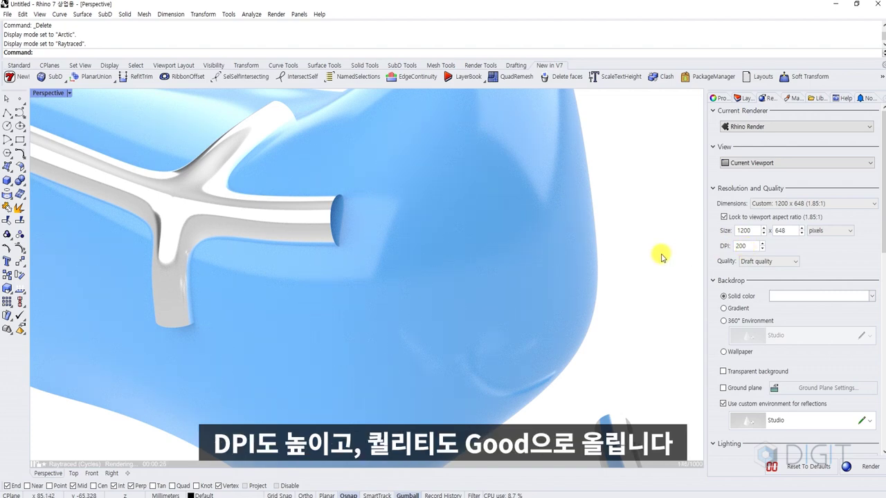
pyautogui.click(784, 262)
pyautogui.click(761, 285)
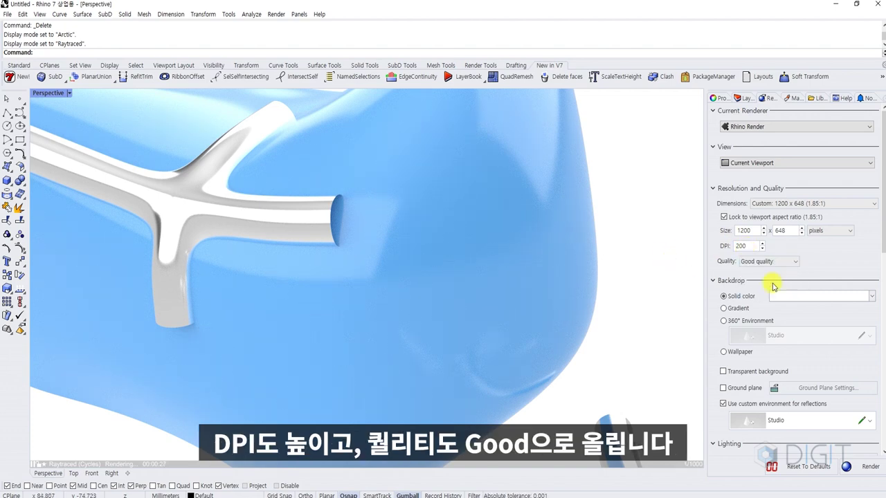
# Step: Render a close view of the metal pipe on the blue box and move the render window clear of the screen edge
pyautogui.moveTo(463, 275); pyautogui.dragTo(468, 256, button='right')
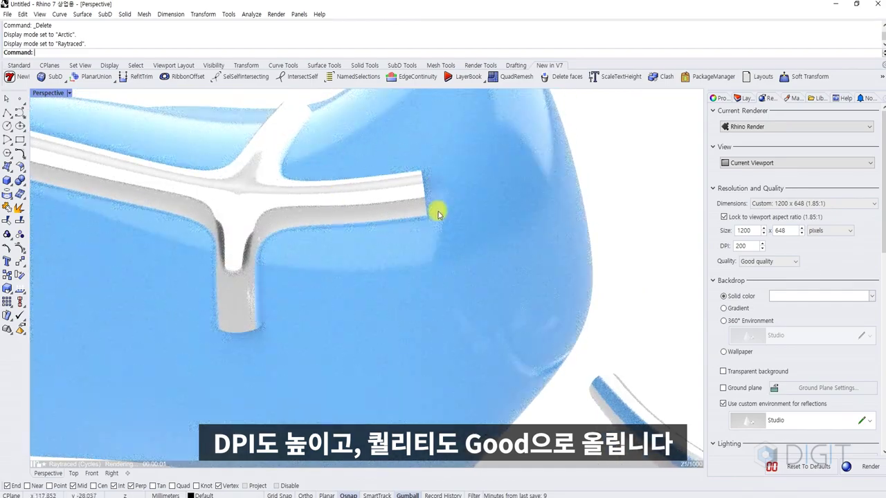
pyautogui.moveTo(369, 258); pyautogui.dragTo(267, 185, button='right')
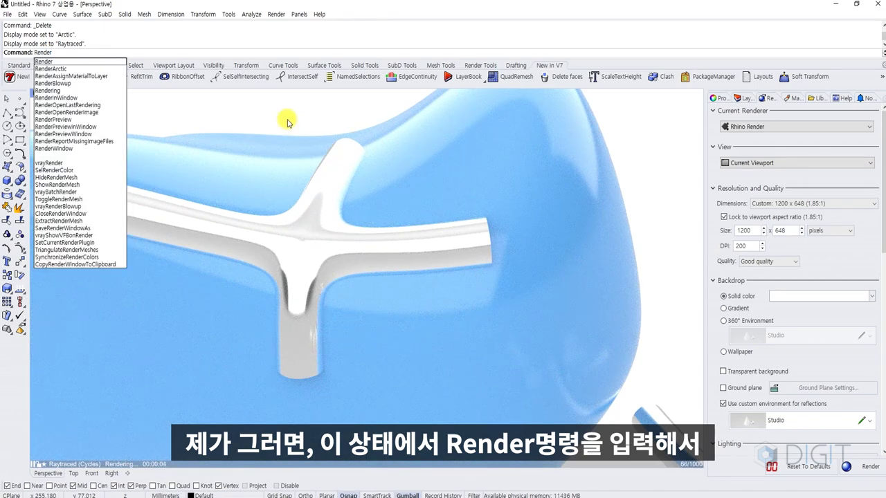
pyautogui.press('Return')
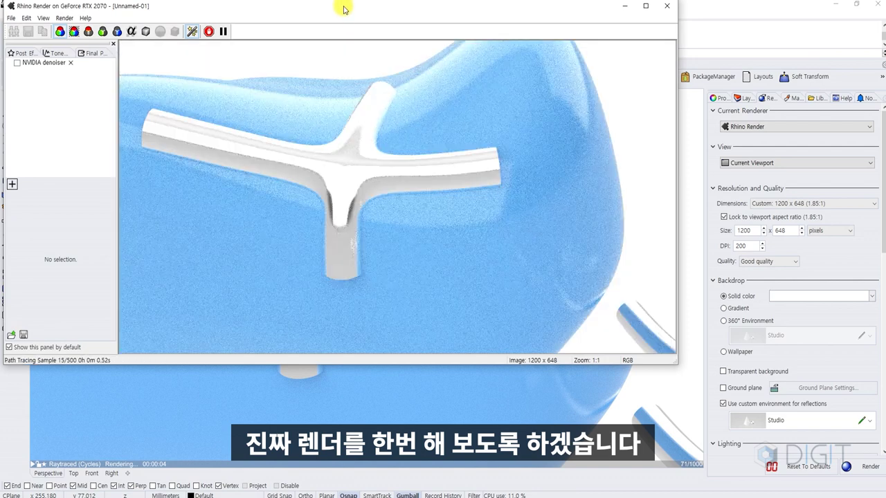
pyautogui.moveTo(339, 7); pyautogui.dragTo(410, 65)
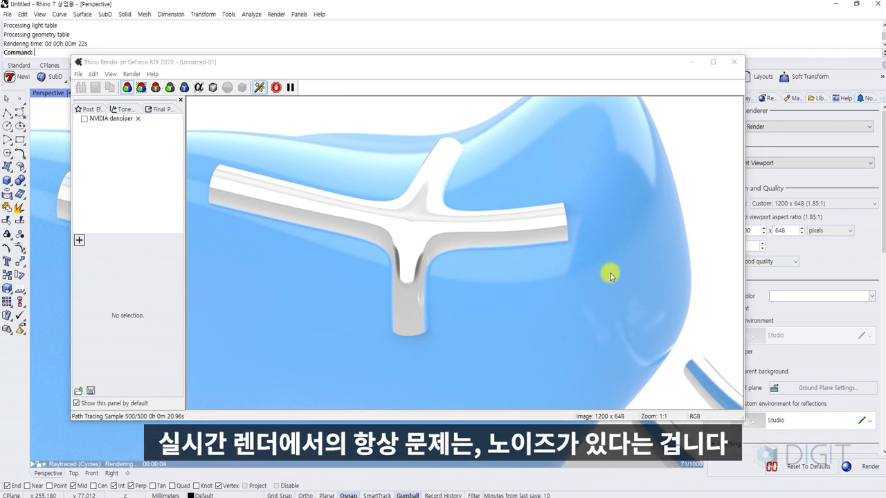
# Step: Examine the rendered pipe and box surfaces for noise at several magnifications and close the render window
pyautogui.scroll(2, 492, 193)
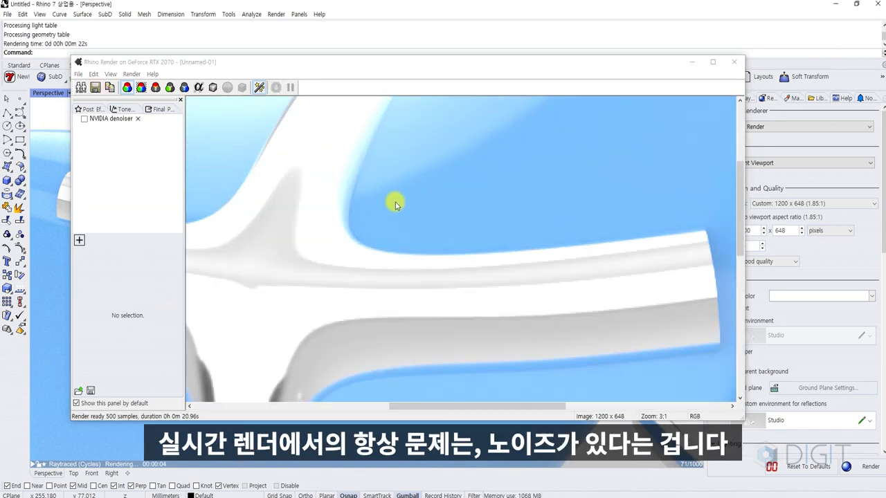
pyautogui.click(364, 197)
pyautogui.scroll(-2, 429, 225)
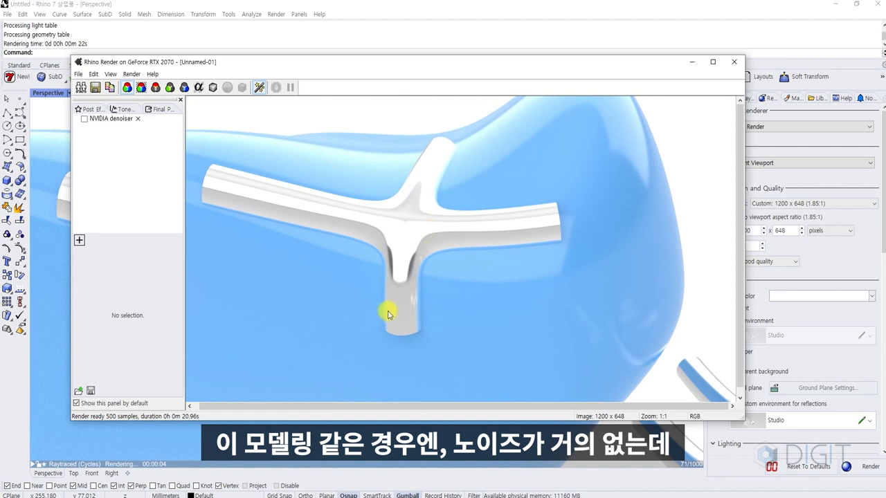
pyautogui.scroll(2, 646, 313)
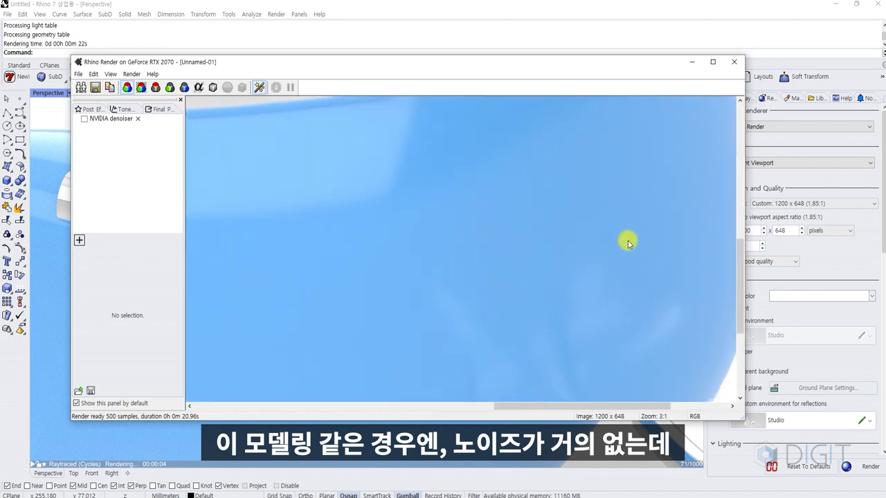
pyautogui.scroll(-2, 575, 318)
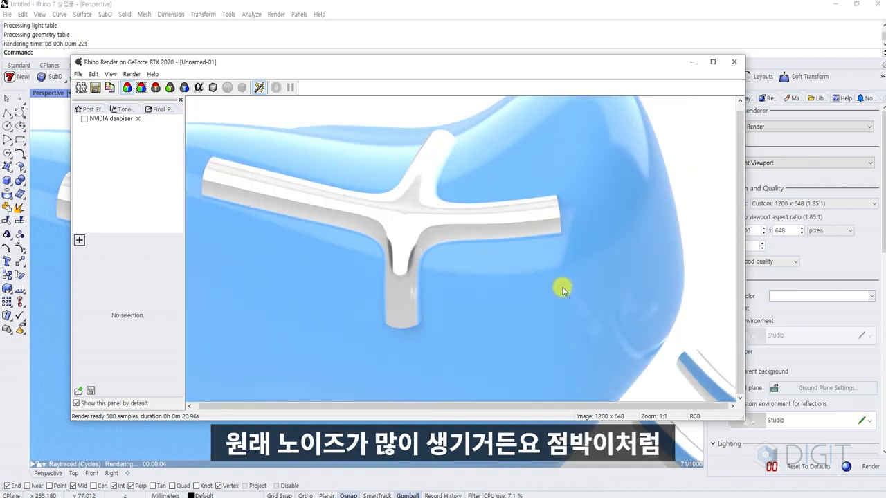
pyautogui.scroll(3, 533, 254)
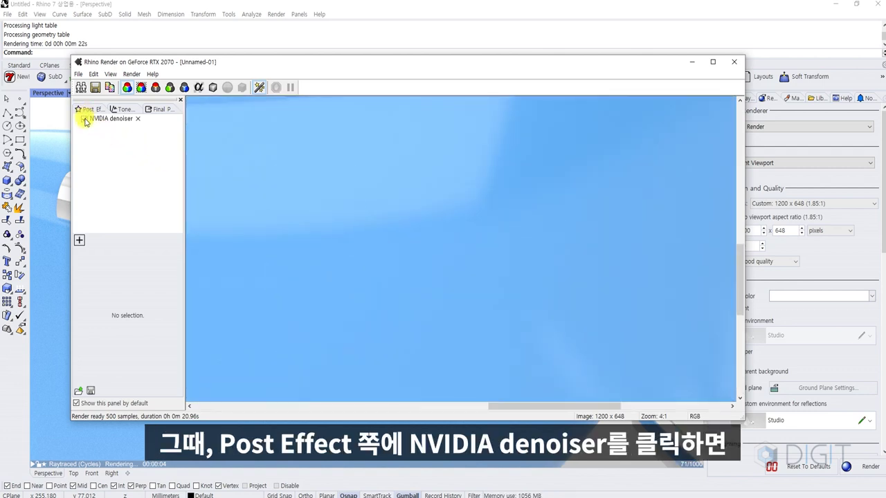
pyautogui.scroll(-2, 443, 242)
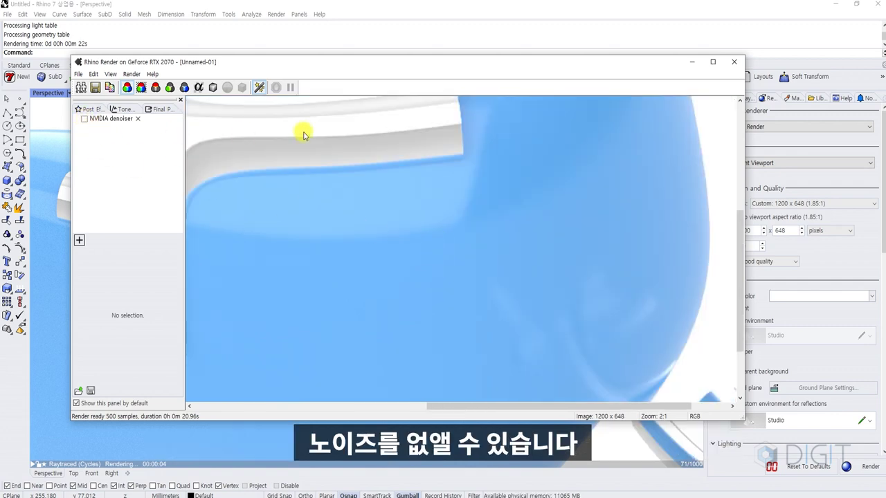
pyautogui.click(734, 62)
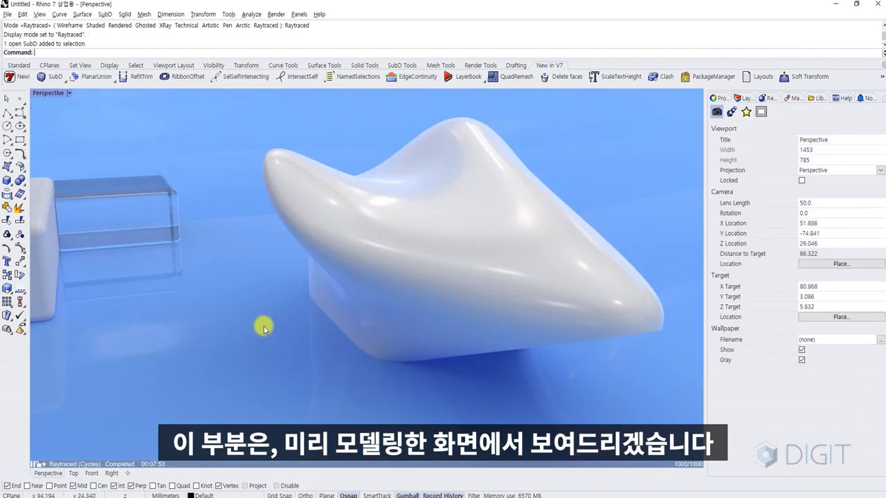
# Step: Clear the selection in the prepared scene and render the view of the white SubD shape
pyautogui.click(91, 432)
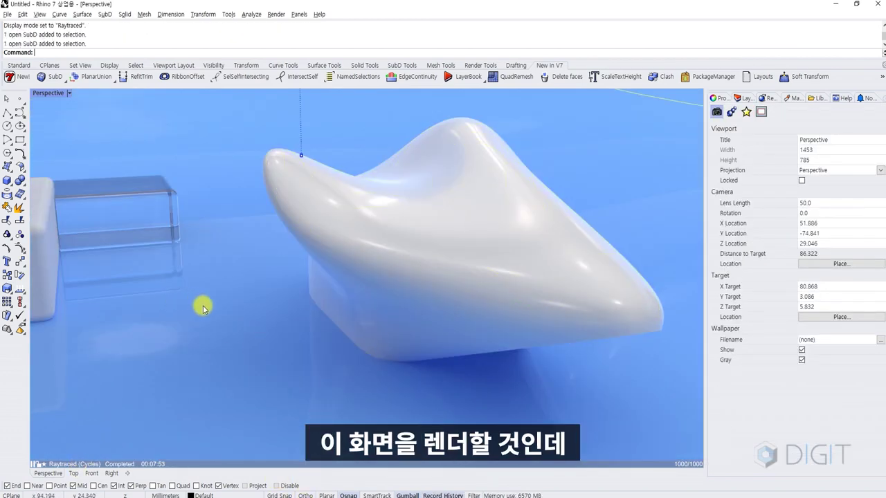
pyautogui.press('Escape')
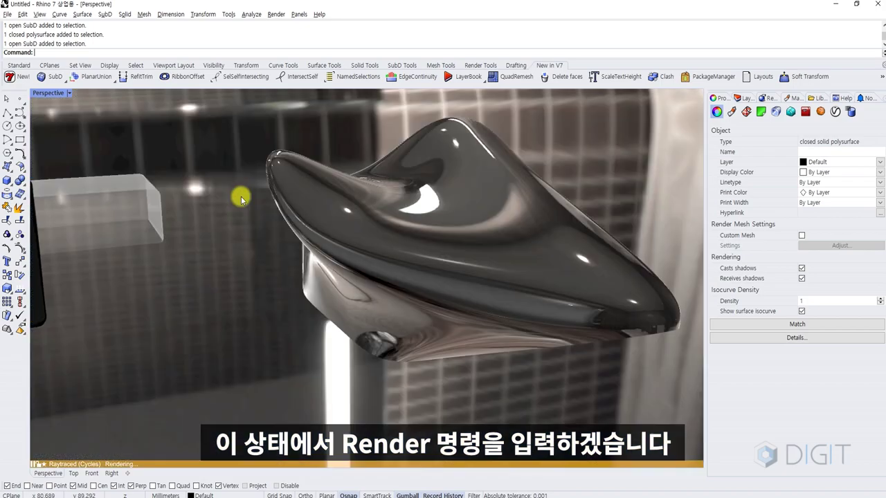
pyautogui.write('Render')
pyautogui.press('Return')
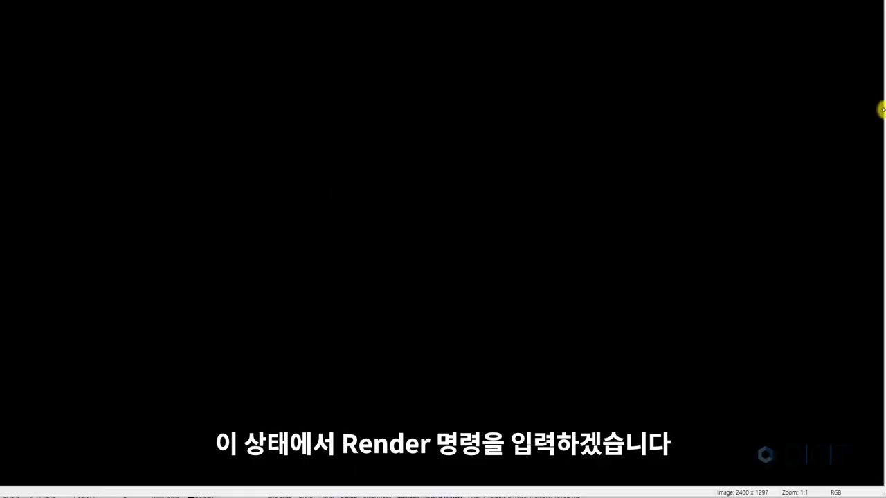
# Step: Maximize the render window and examine the noise on the white SubD shape
pyautogui.moveTo(882, 111); pyautogui.dragTo(873, 112)
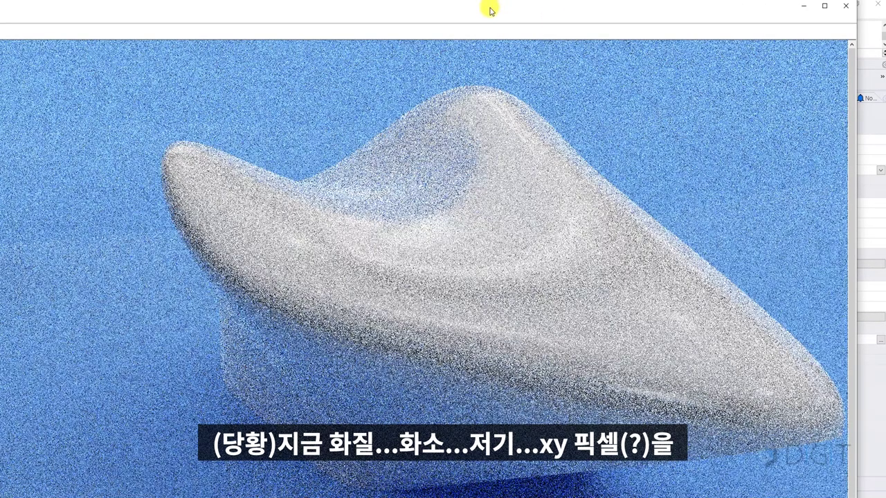
pyautogui.doubleClick(502, 14)
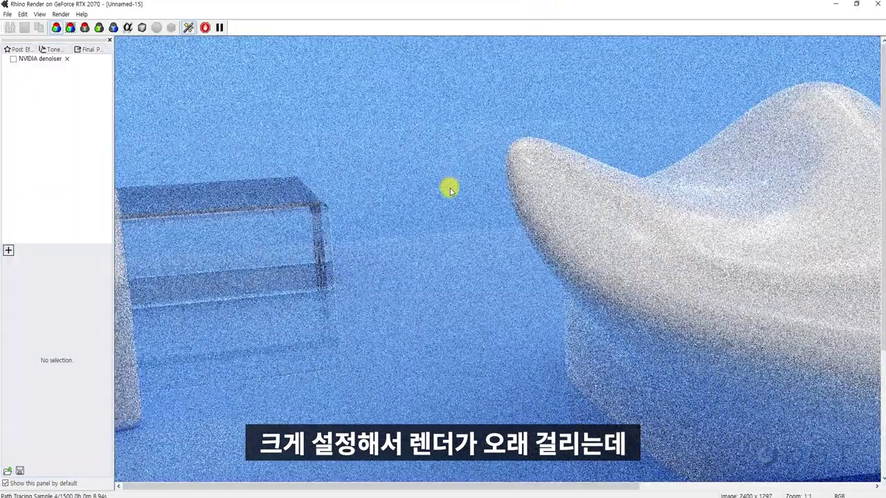
pyautogui.scroll(-1, 450, 191)
pyautogui.scroll(1, 577, 220)
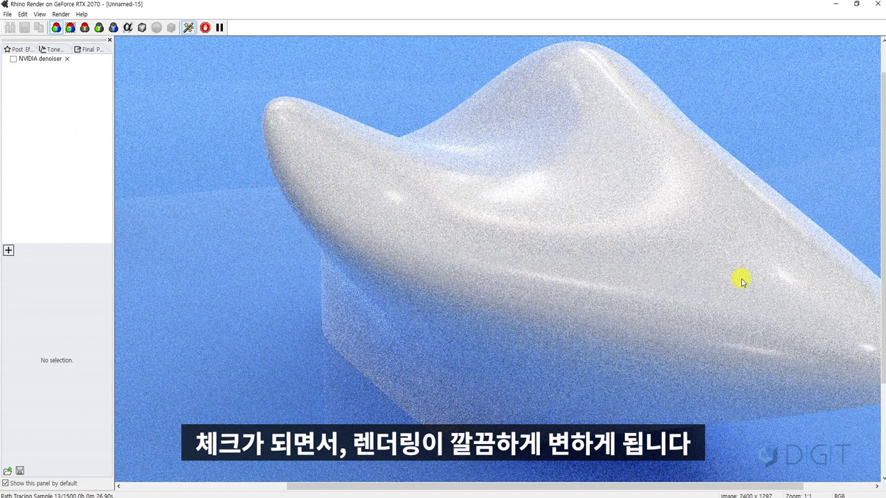
# Step: Turn on the NVIDIA denoiser for the render of the white SubD shape and view the denoised image
pyautogui.click(13, 58)
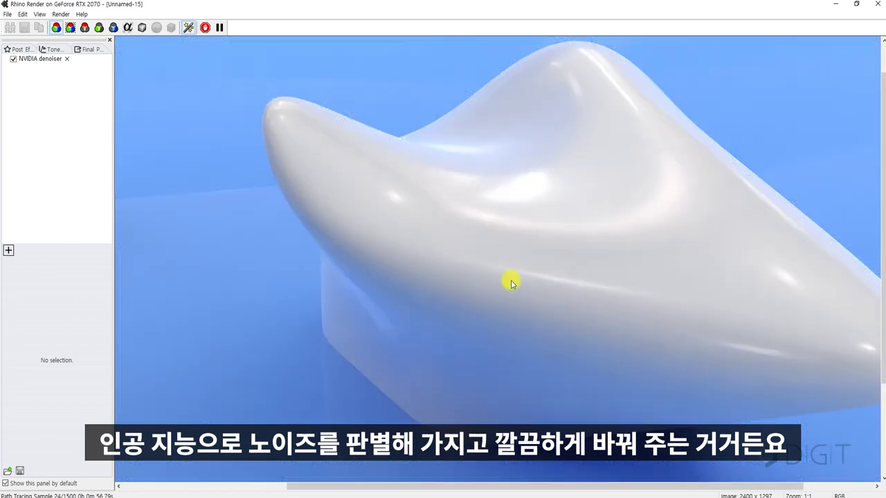
pyautogui.scroll(-1, 552, 267)
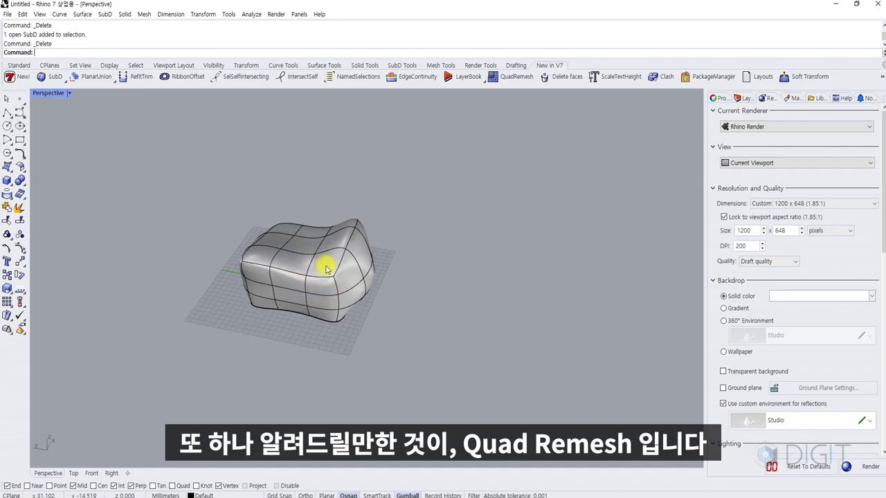
# Step: Move the SubD box off the grid and place one copy of it on the opposite side of the grid
pyautogui.moveTo(323, 259); pyautogui.dragTo(201, 289)
pyautogui.click(503, 108)
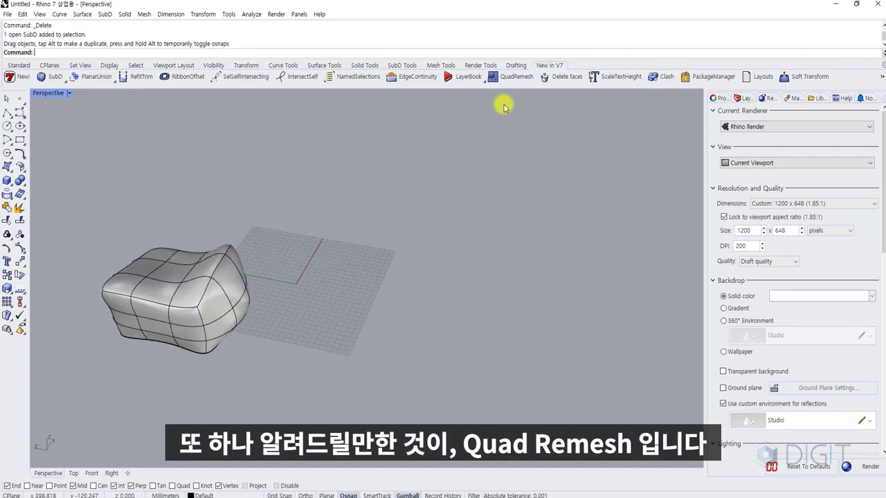
pyautogui.click(205, 299)
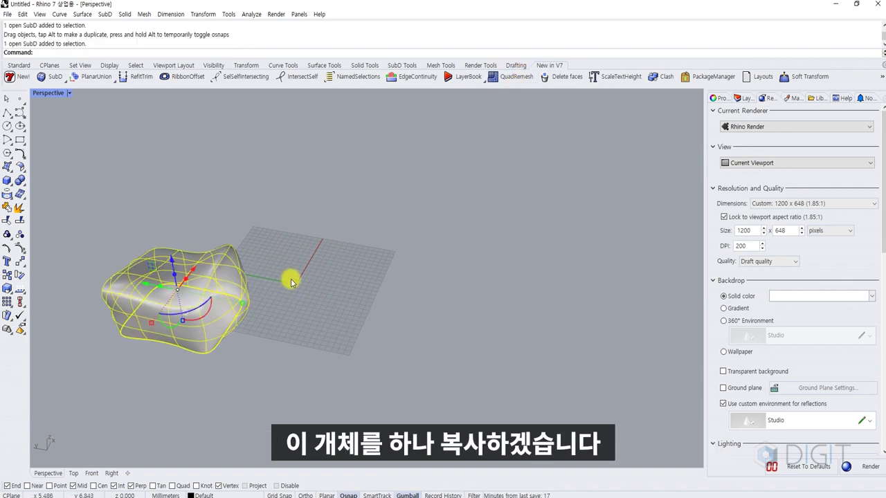
pyautogui.press('Return')
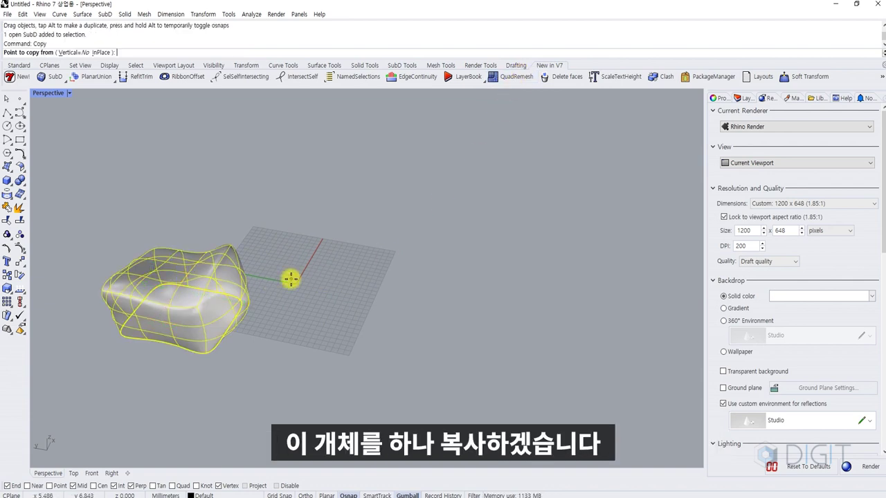
pyautogui.click(291, 277)
pyautogui.click(597, 275)
pyautogui.press('Return')
# Step: Check the copied SubD's object type in its properties and try to explode it
pyautogui.scroll(5, 574, 342)
pyautogui.click(574, 342)
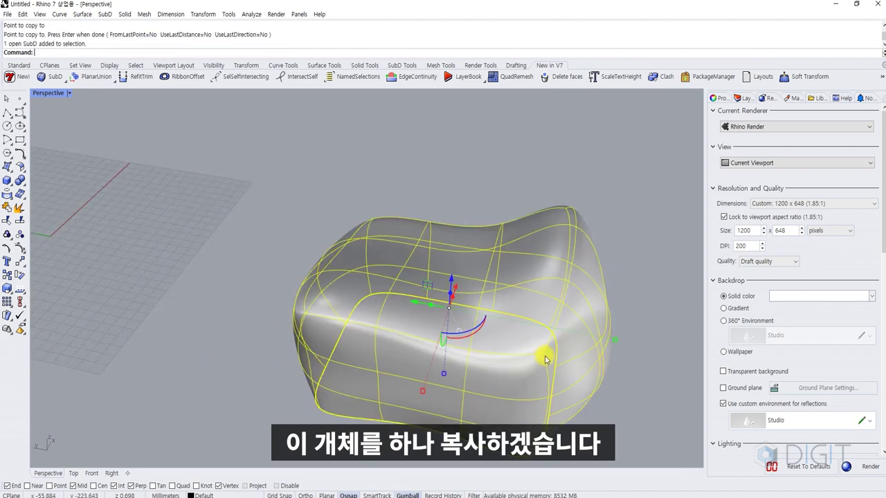
pyautogui.moveTo(544, 356); pyautogui.dragTo(669, 192, button='right')
pyautogui.click(720, 97)
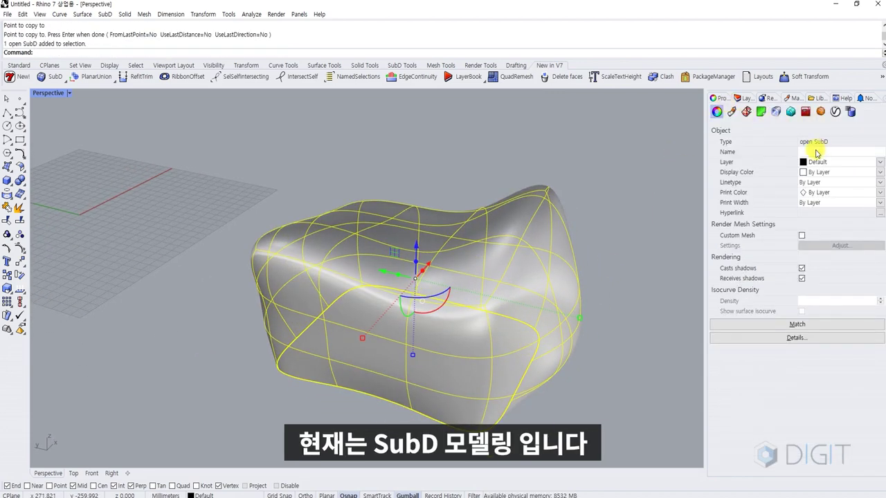
pyautogui.moveTo(637, 241); pyautogui.dragTo(564, 277, button='right')
pyautogui.write('Explode')
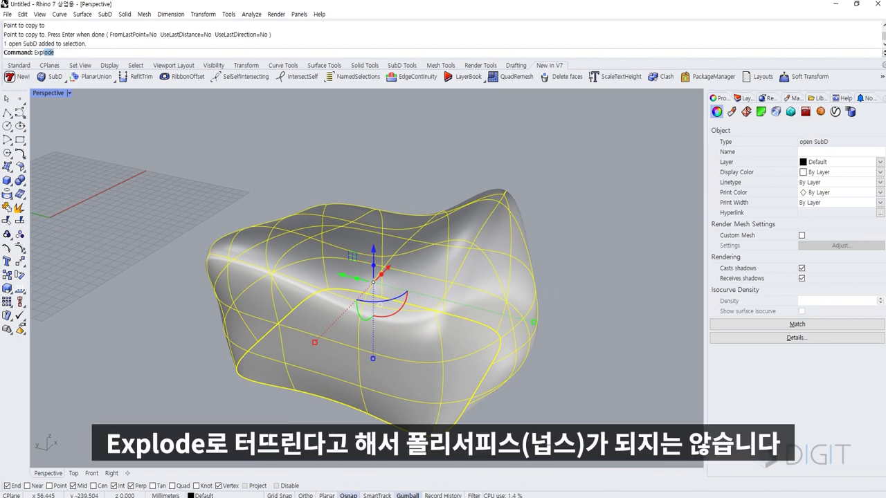
pyautogui.press('Return')
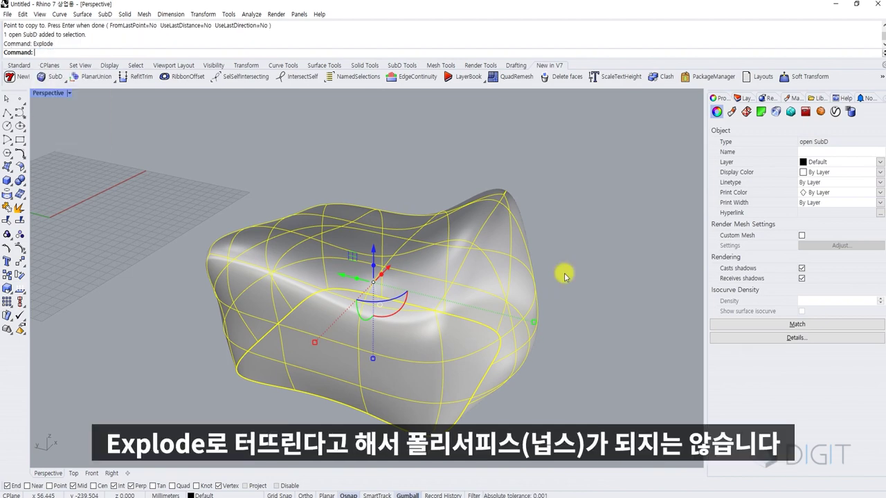
# Step: Convert the copied SubD to a NURBS polysurface with ToNURBS and try moving it
pyautogui.write('ToNUR')
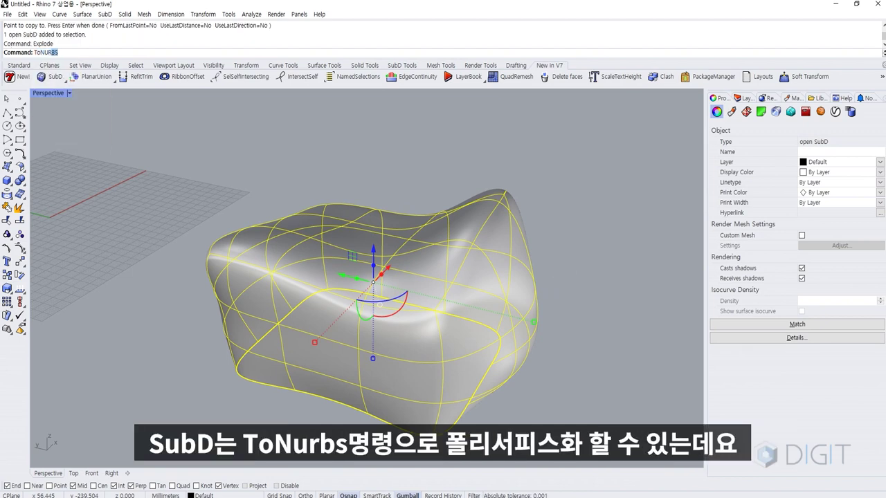
pyautogui.write('BS')
pyautogui.press('Return')
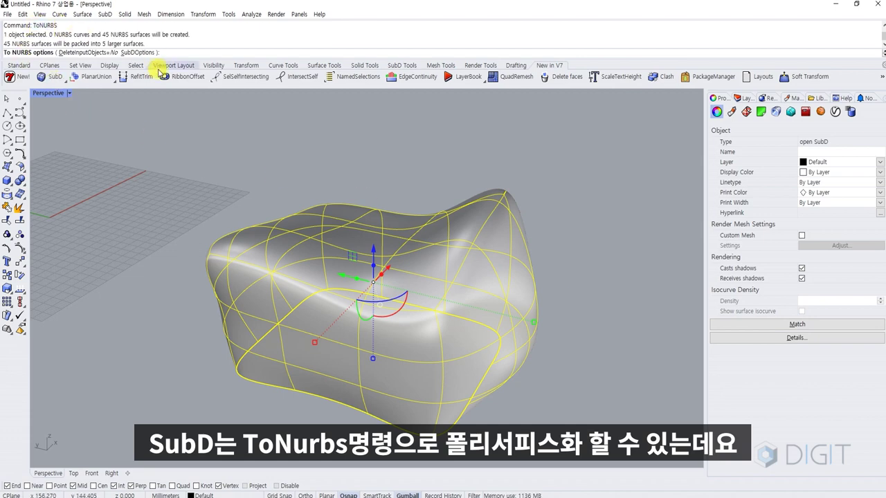
pyautogui.press('Return')
pyautogui.scroll(-4, 201, 322)
pyautogui.moveTo(224, 310); pyautogui.dragTo(277, 321, button='right')
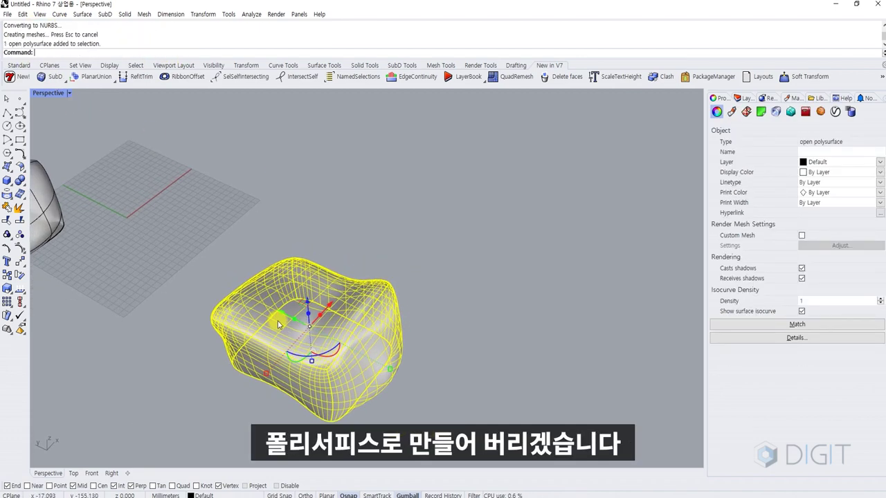
pyautogui.moveTo(327, 306); pyautogui.dragTo(374, 259)
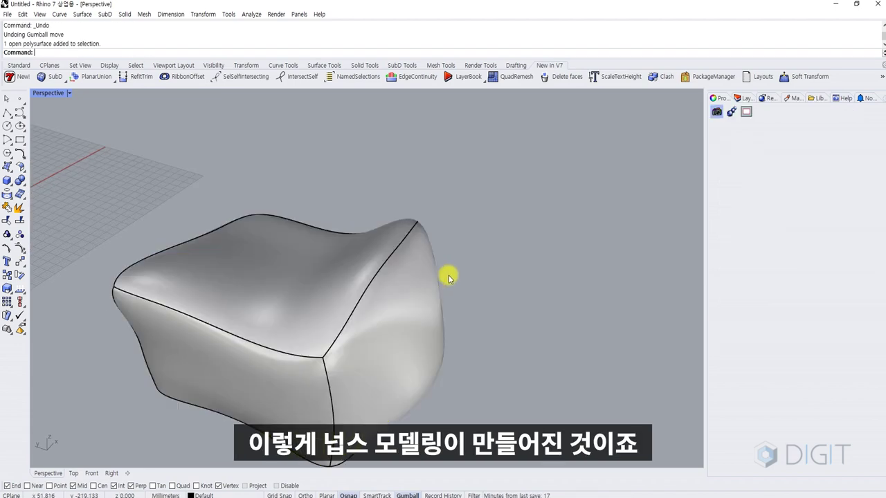
pyautogui.moveTo(449, 277)
pyautogui.mouseDown(button='right')
pyautogui.moveTo(456, 251)
pyautogui.moveTo(484, 269)
pyautogui.moveTo(442, 269)
pyautogui.mouseUp(button='right')
pyautogui.scroll(-6, 483, 274)
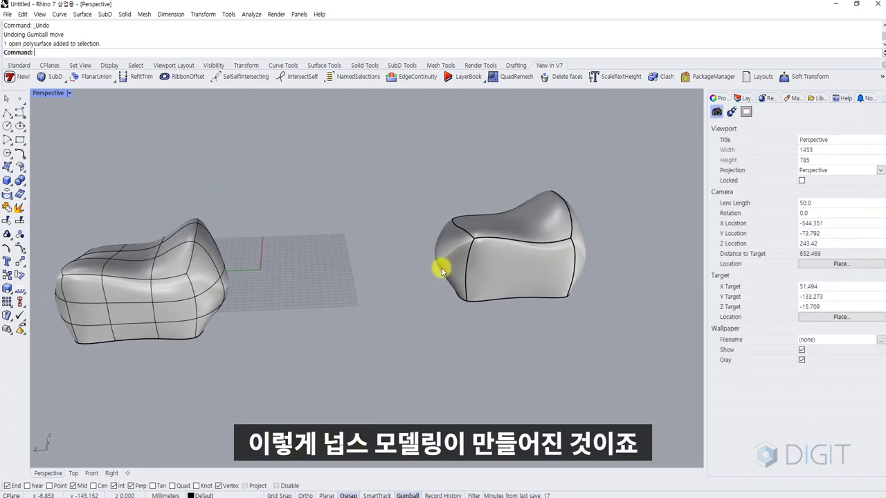
# Step: Try raising individual faces on the upper side of the original SubD shape
pyautogui.keyDown('ctrl'); pyautogui.keyDown('shift'); pyautogui.click(172, 272); pyautogui.keyUp('shift'); pyautogui.keyUp('ctrl')
pyautogui.moveTo(169, 236); pyautogui.dragTo(168, 219)
pyautogui.click(160, 198)
pyautogui.keyDown('ctrl'); pyautogui.keyDown('shift'); pyautogui.click(95, 259); pyautogui.keyUp('shift'); pyautogui.keyUp('ctrl')
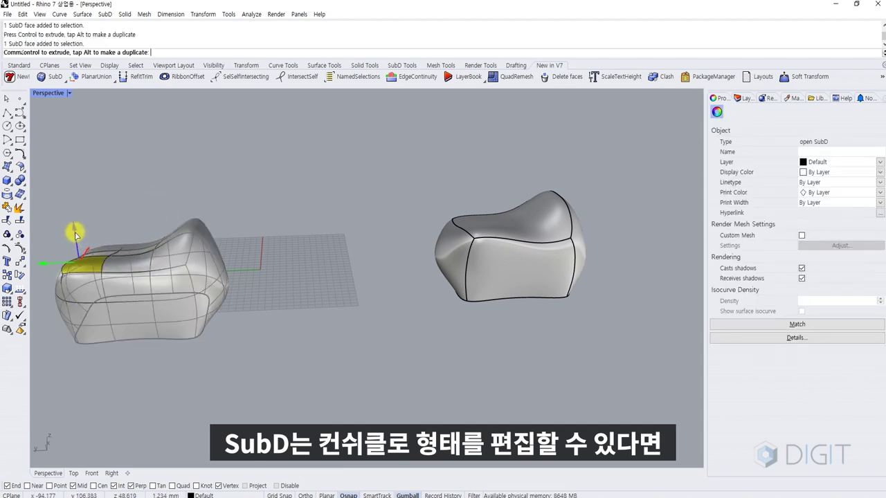
pyautogui.click(172, 198)
# Step: Try to move the upper surface of the NURBS polysurface upward and undo the move
pyautogui.keyDown('ctrl'); pyautogui.keyDown('shift'); pyautogui.click(472, 234); pyautogui.keyUp('shift'); pyautogui.keyUp('ctrl')
pyautogui.moveTo(515, 187); pyautogui.dragTo(530, 159)
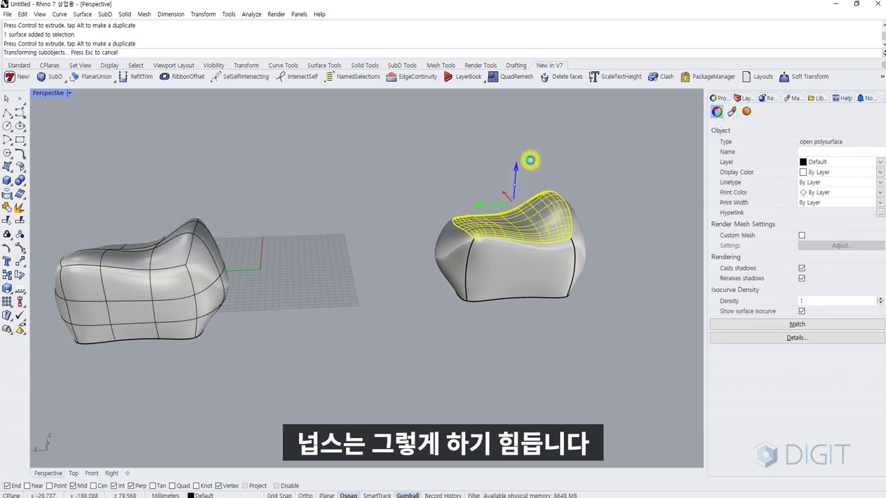
pyautogui.click(537, 158)
pyautogui.hotkey('ctrl', 'z')
pyautogui.scroll(6, 591, 243)
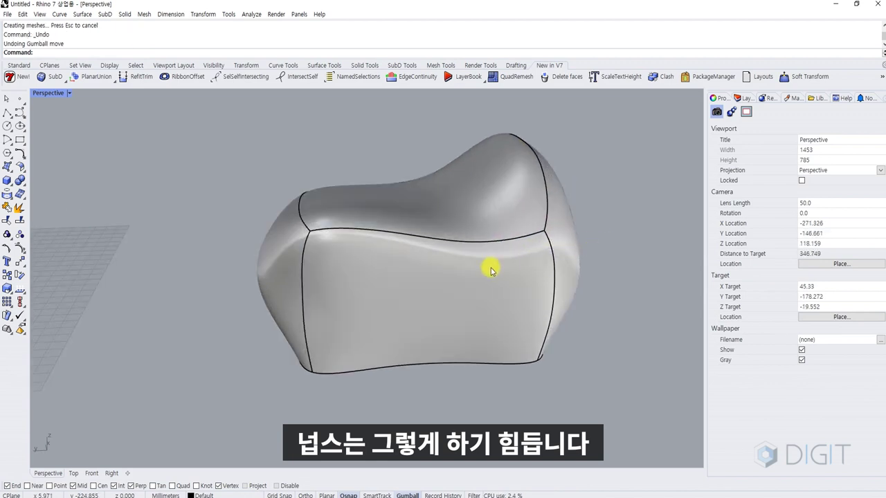
# Step: Compare the SubD shape with its NURBS version, examining the polysurface's edges from several angles
pyautogui.scroll(-6, 207, 270)
pyautogui.keyDown('shift'); pyautogui.moveTo(74, 313); pyautogui.dragTo(169, 295, button='right'); pyautogui.keyUp('shift')
pyautogui.click(67, 297)
pyautogui.click(312, 276)
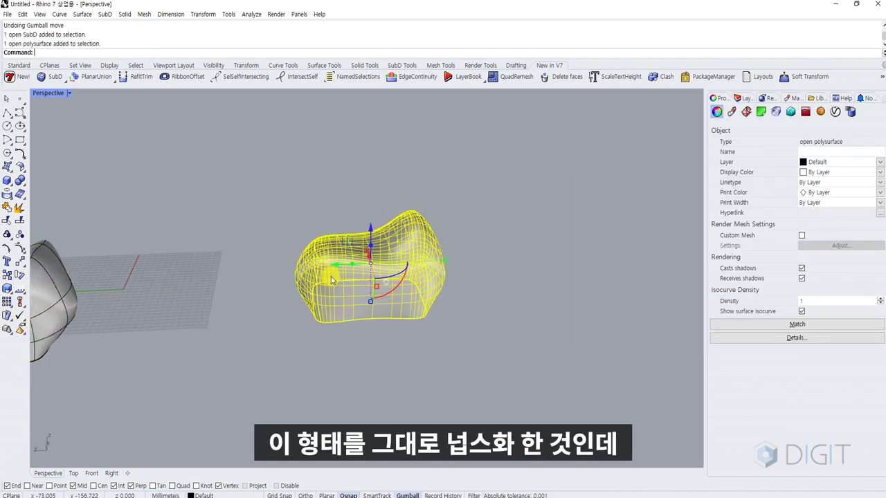
pyautogui.scroll(5, 385, 335)
pyautogui.click(395, 378)
pyautogui.moveTo(390, 332); pyautogui.dragTo(401, 348, button='right')
pyautogui.scroll(-2, 330, 307)
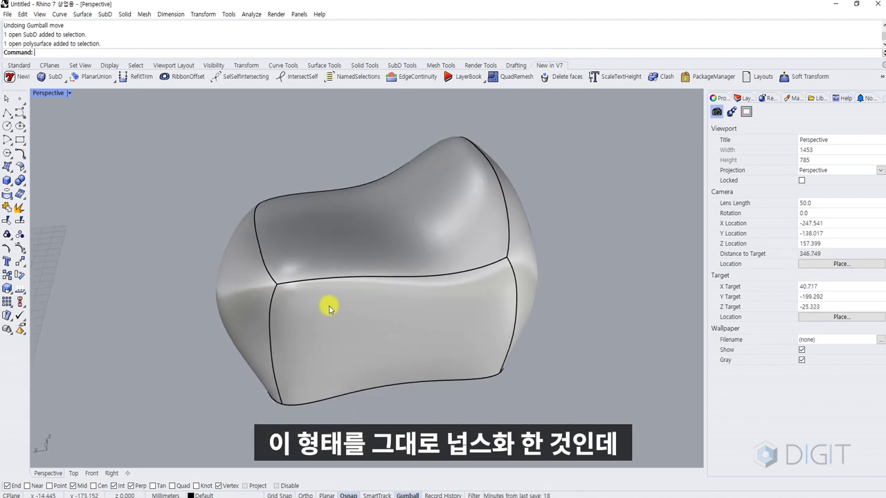
pyautogui.moveTo(405, 323); pyautogui.dragTo(278, 336)
pyautogui.keyDown('shift'); pyautogui.moveTo(374, 321); pyautogui.dragTo(334, 297, button='right'); pyautogui.keyUp('shift')
pyautogui.click(407, 326)
pyautogui.click(320, 274)
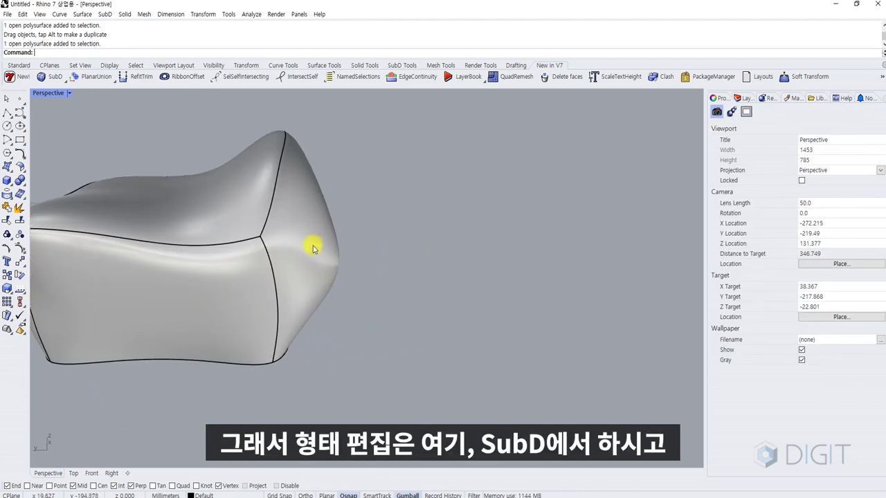
pyautogui.scroll(-4, 312, 245)
pyautogui.moveTo(431, 263); pyautogui.dragTo(301, 264, button='right')
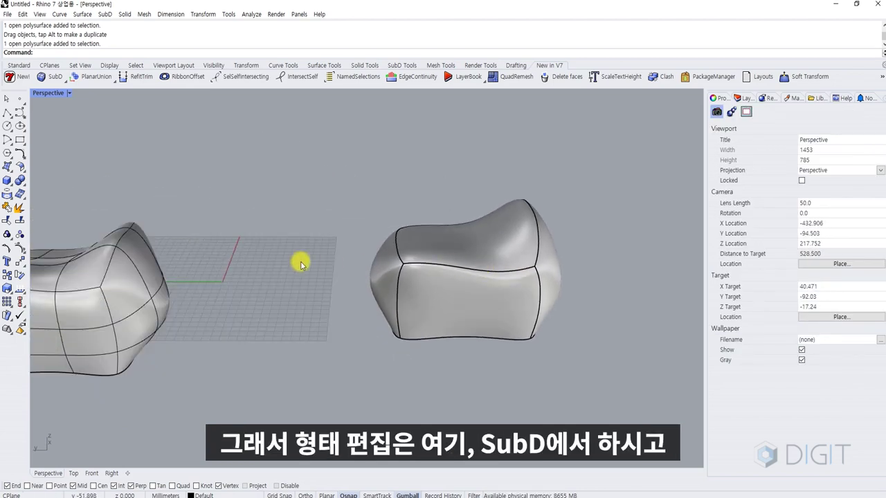
pyautogui.click(138, 289)
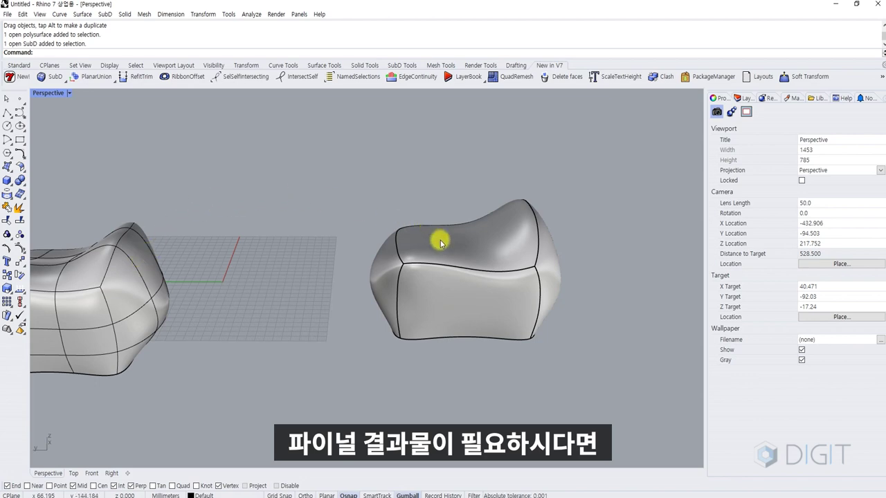
# Step: Create a denser polygon mesh from the NURBS polysurface with the Mesh command, previewing the polygons first
pyautogui.scroll(6, 557, 261)
pyautogui.moveTo(559, 271); pyautogui.dragTo(514, 266, button='right')
pyautogui.click(415, 269)
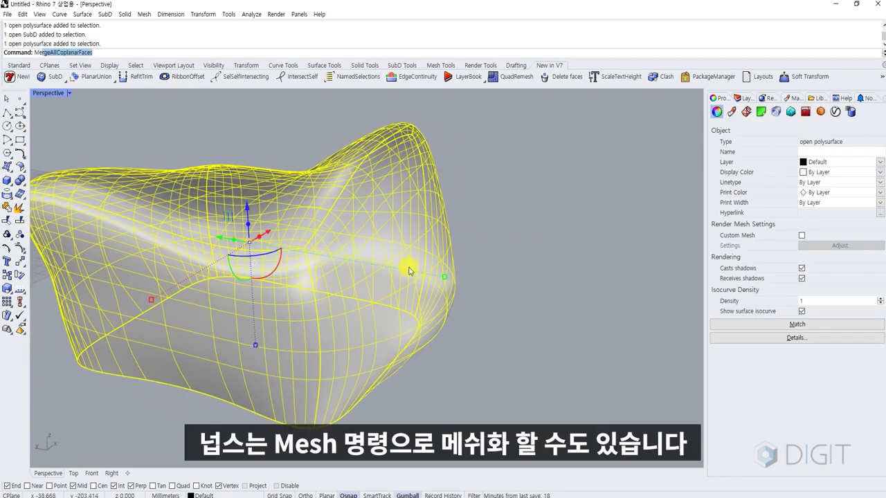
pyautogui.press('Return')
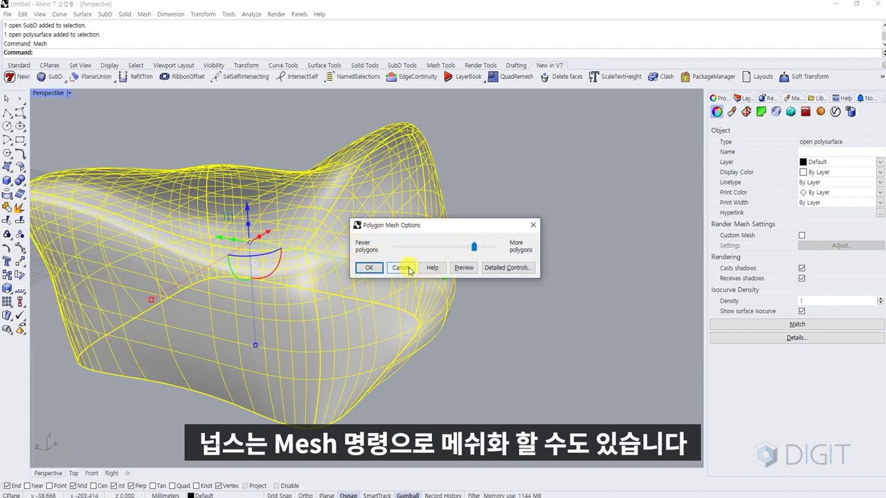
pyautogui.click(460, 266)
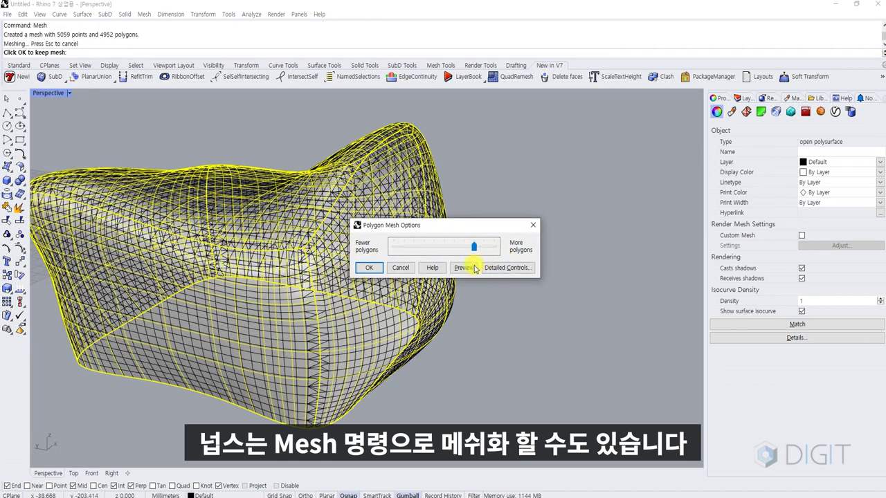
pyautogui.click(463, 267)
pyautogui.click(369, 267)
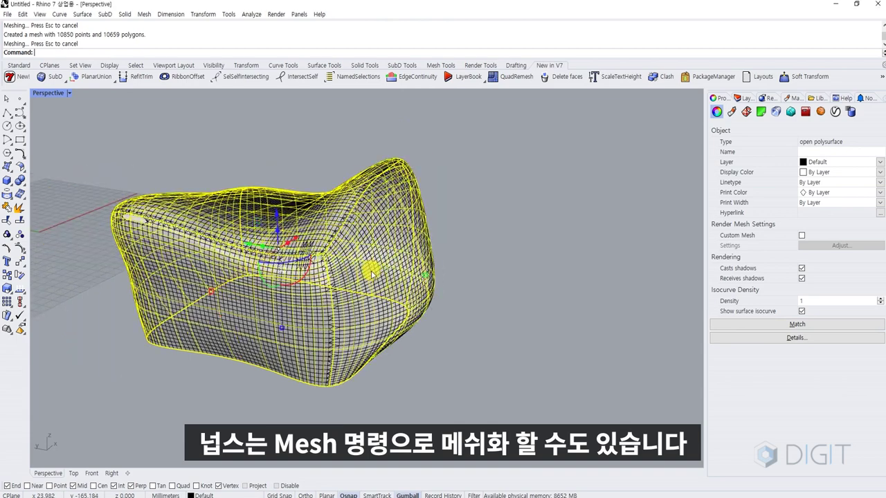
# Step: Separate the overlapping polysurface and mesh so that the SubD, NURBS and mesh versions stand in a row
pyautogui.scroll(-5, 359, 298)
pyautogui.moveTo(289, 276); pyautogui.dragTo(149, 218)
pyautogui.click(316, 293)
pyautogui.moveTo(316, 293); pyautogui.dragTo(331, 297)
pyautogui.click(404, 214)
pyautogui.keyDown('shift'); pyautogui.moveTo(46, 213); pyautogui.dragTo(222, 225, button='right'); pyautogui.keyUp('shift')
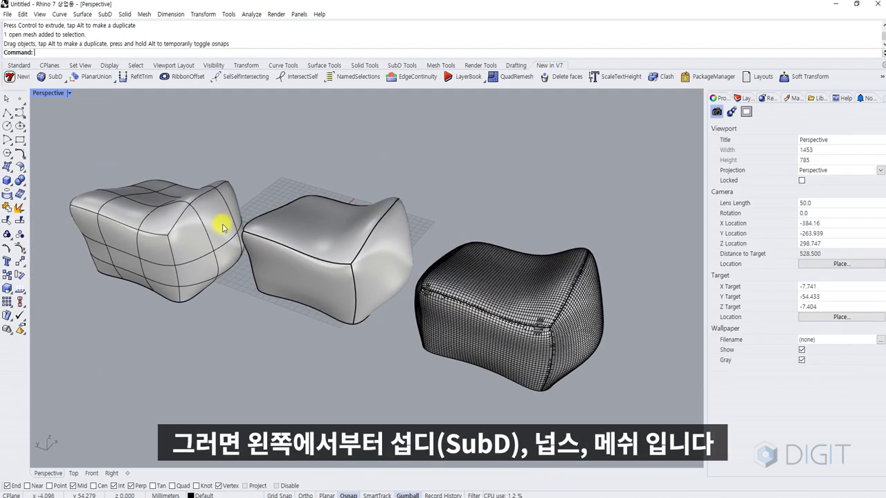
# Step: Select the SubD, NURBS and mesh versions in turn and examine the mesh along the seams where its faces meet
pyautogui.click(144, 223)
pyautogui.click(329, 274)
pyautogui.click(484, 365)
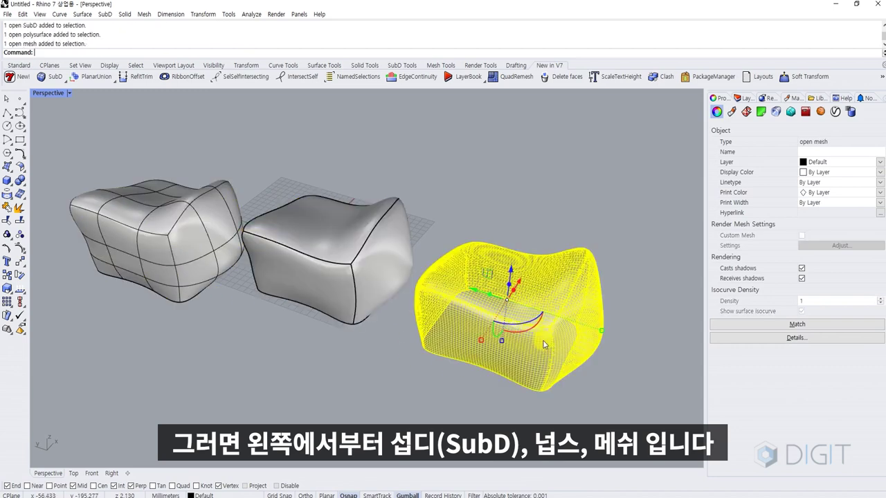
pyautogui.click(539, 422)
pyautogui.scroll(5, 554, 325)
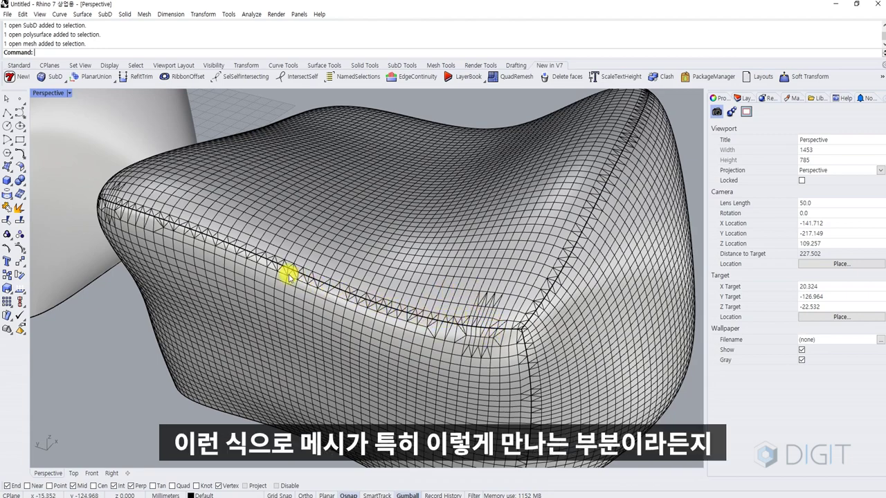
pyautogui.scroll(-4, 327, 285)
pyautogui.moveTo(525, 300); pyautogui.dragTo(355, 273, button='right')
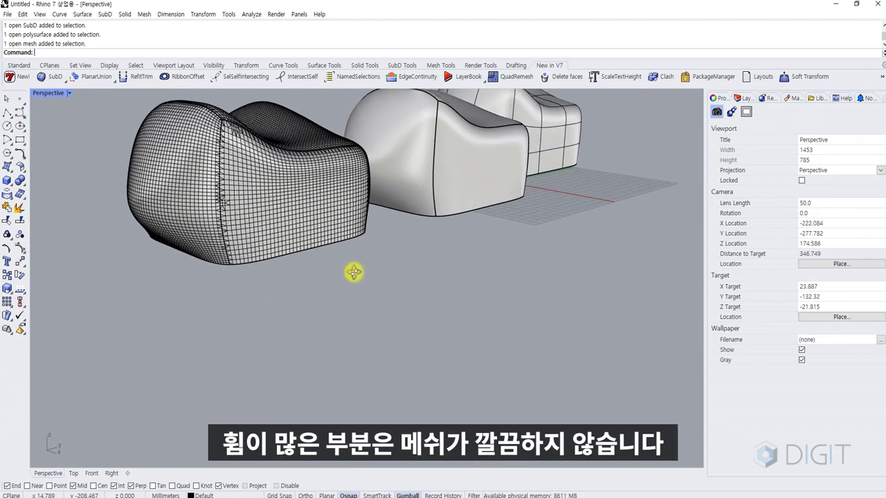
pyautogui.scroll(4, 207, 162)
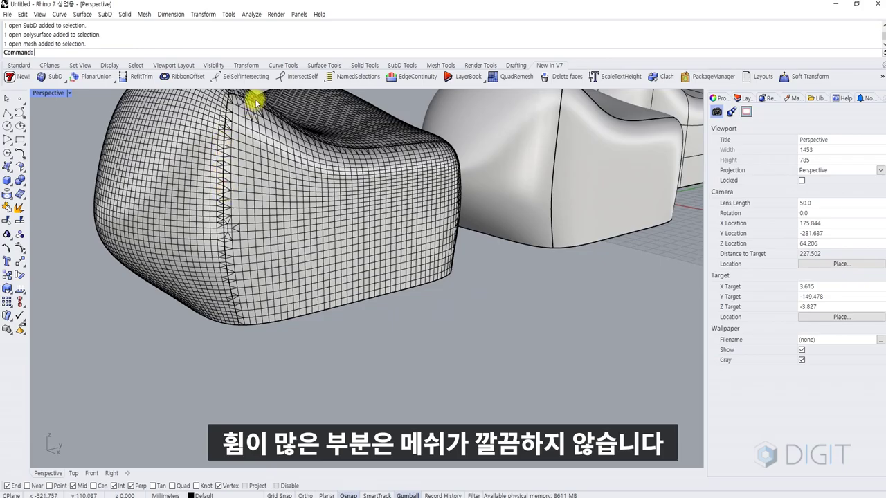
pyautogui.moveTo(255, 101); pyautogui.dragTo(465, 249, button='right')
# Step: Undo the meshing, the NURBS conversion, the copying and moving of the SubD, and the earlier deletion of the pipe
pyautogui.scroll(-10, 464, 250)
pyautogui.hotkey('ctrl', 'z')
pyautogui.hotkey('ctrl', 'z')
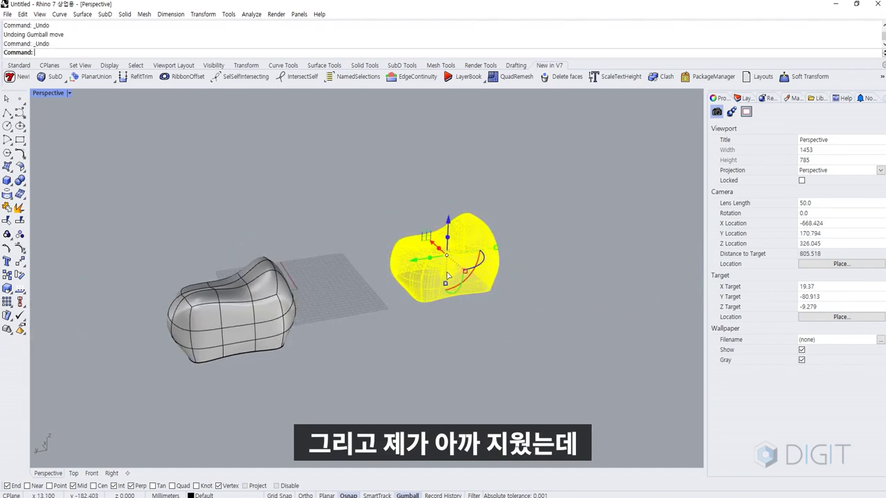
pyautogui.hotkey('ctrl', 'z')
pyautogui.hotkey('ctrl', 'z')
pyautogui.hotkey('ctrl', 'z')
pyautogui.hotkey('ctrl', 'z')
pyautogui.hotkey('ctrl', 'z')
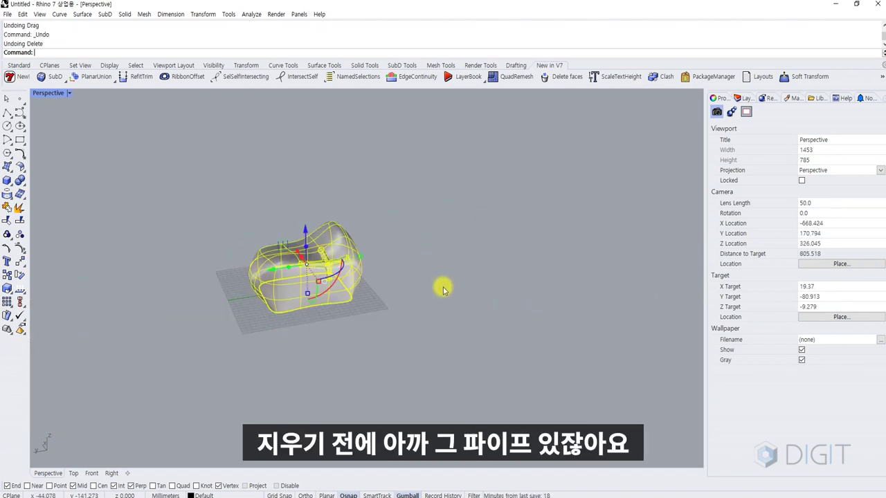
# Step: Move the curved branching pipe out of the SubD box to the open area in front of the grid
pyautogui.moveTo(198, 256); pyautogui.dragTo(447, 321)
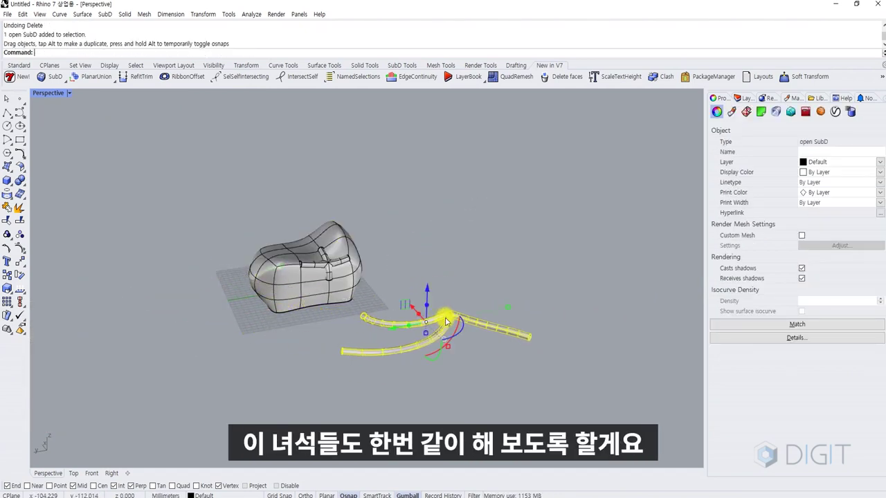
pyautogui.scroll(8, 446, 320)
pyautogui.moveTo(413, 310); pyautogui.dragTo(397, 317, button='right')
pyautogui.moveTo(412, 326); pyautogui.dragTo(324, 332)
# Step: Convert the branching SubD pipe with ToNURBS, keeping the input object, and move the NURBS version beside the original
pyautogui.write('ToNURBS')
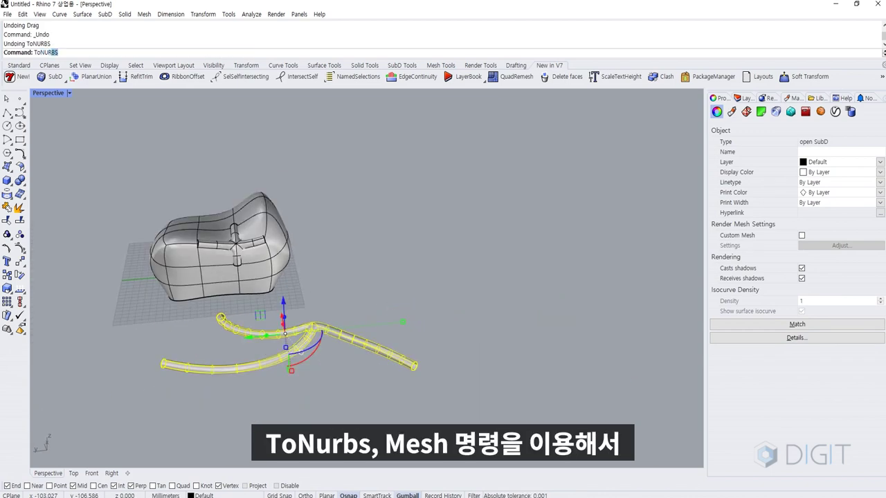
pyautogui.press('Return')
pyautogui.click(90, 52)
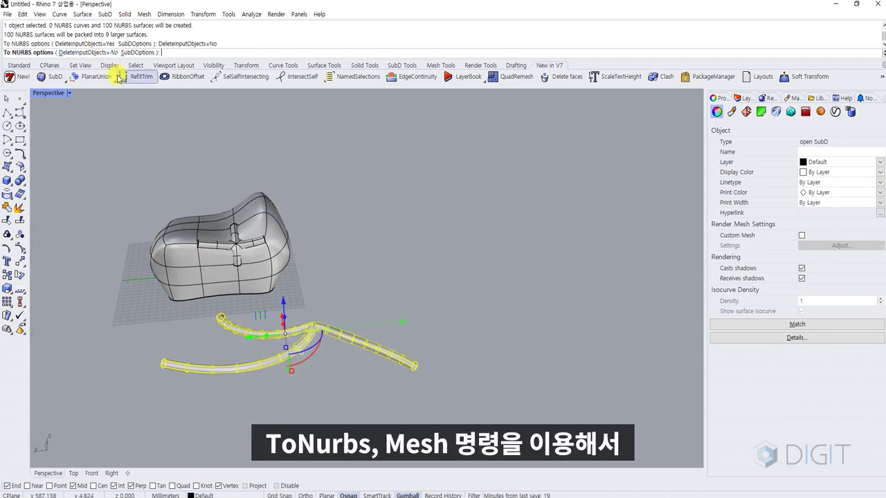
pyautogui.press('Return')
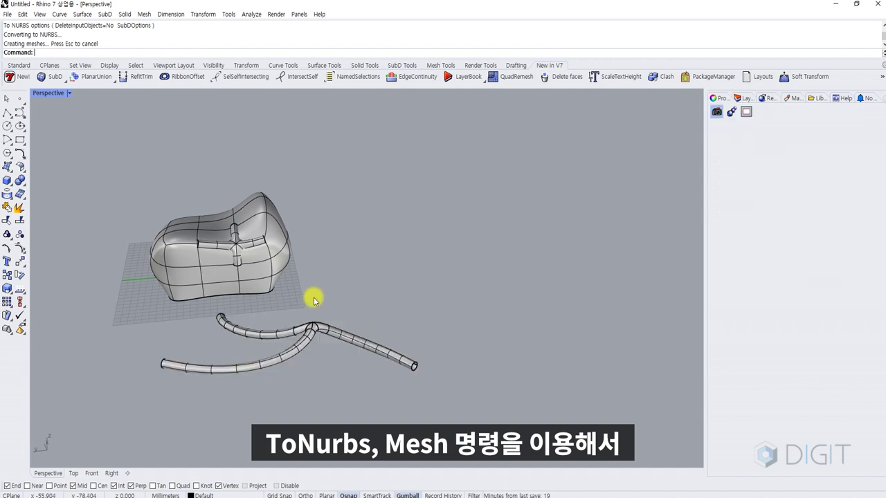
pyautogui.moveTo(299, 340); pyautogui.dragTo(294, 368, button='right')
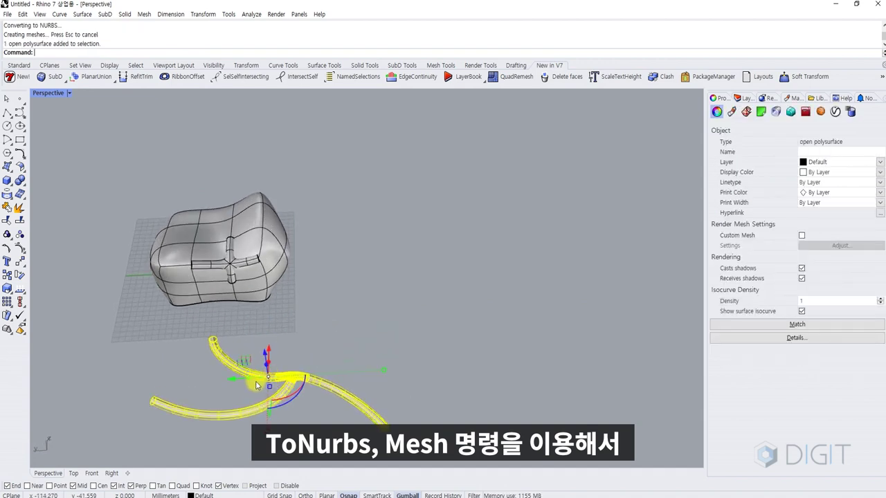
pyautogui.moveTo(252, 377); pyautogui.dragTo(471, 365)
pyautogui.click(505, 312)
# Step: Create a polygon mesh from the NURBS version of the branching pipe, using the maximum polygon density
pyautogui.write('M')
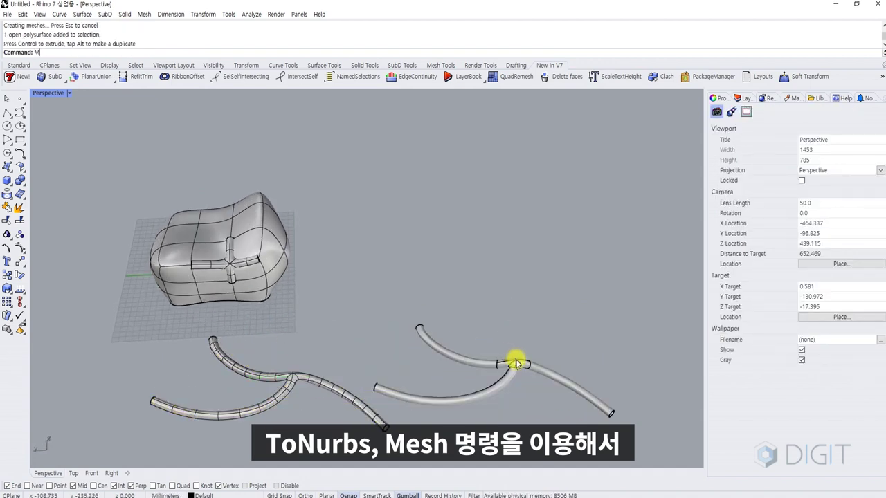
pyautogui.write('esh')
pyautogui.press('Return')
pyautogui.click(515, 361)
pyautogui.scroll(-2, 488, 354)
pyautogui.press('Return')
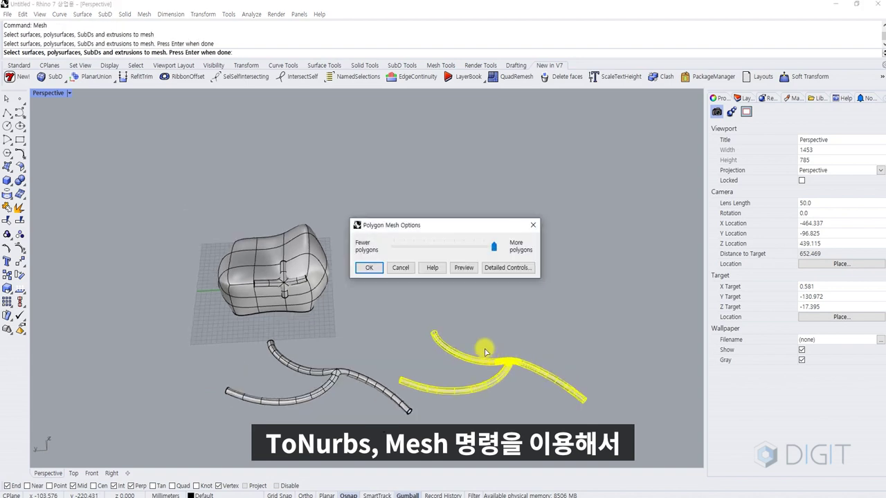
pyautogui.click(368, 267)
# Step: Move the mesh off the overlapping polysurface so that the SubD, NURBS and mesh pipes stand in a row
pyautogui.keyDown('shift'); pyautogui.moveTo(483, 333); pyautogui.dragTo(390, 336, button='right'); pyautogui.keyUp('shift')
pyautogui.click(392, 342)
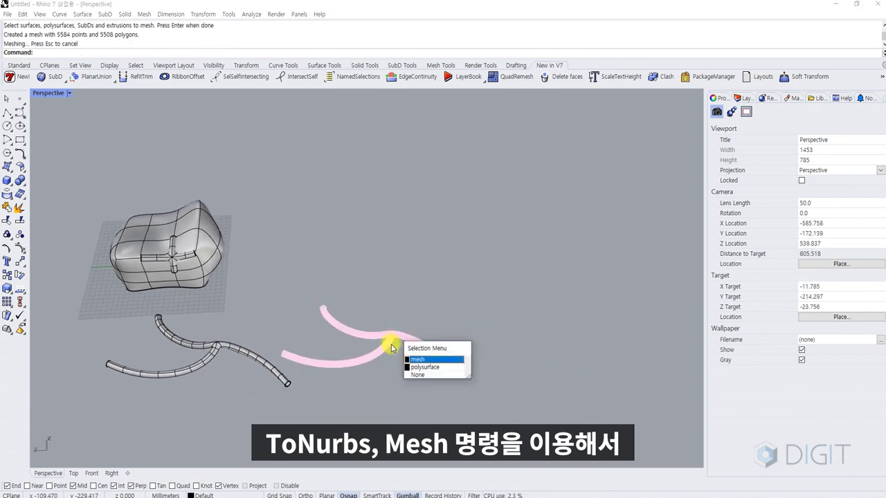
pyautogui.click(416, 359)
pyautogui.moveTo(399, 339); pyautogui.dragTo(573, 332)
pyautogui.press('Escape')
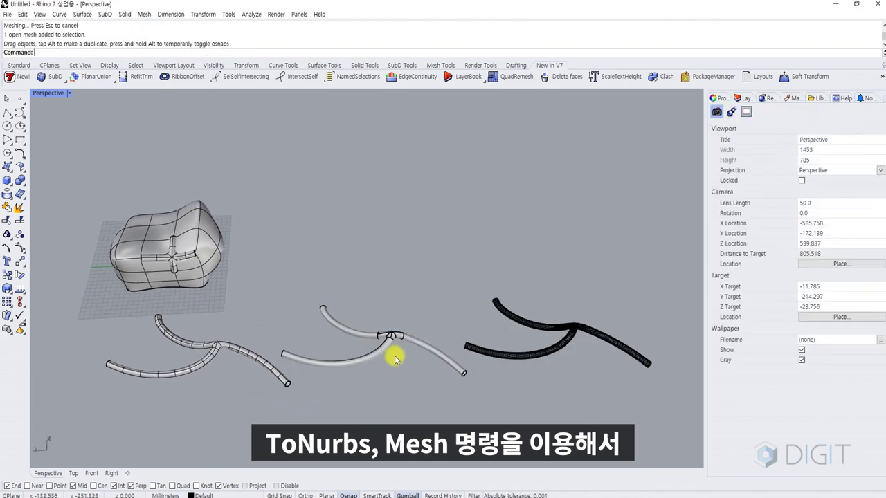
# Step: Select the SubD, NURBS and mesh pipes in turn and examine the mesh layout around the branching junction
pyautogui.scroll(5, 184, 340)
pyautogui.click(184, 337)
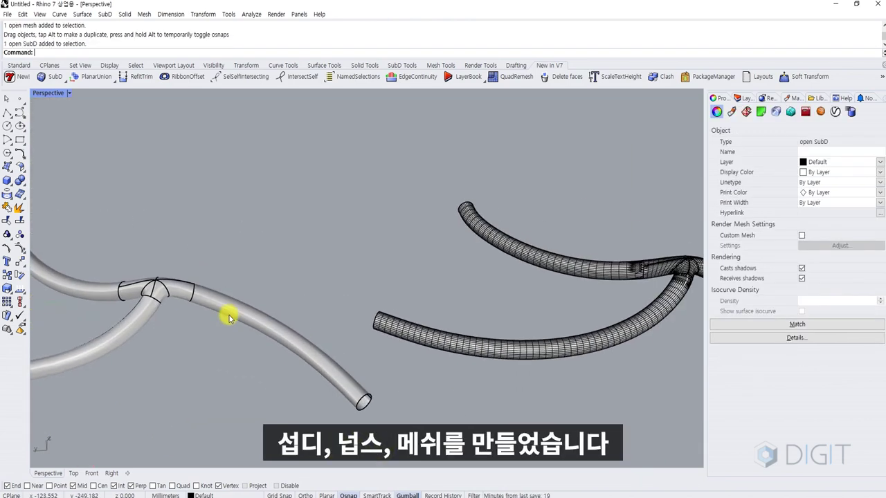
pyautogui.click(231, 315)
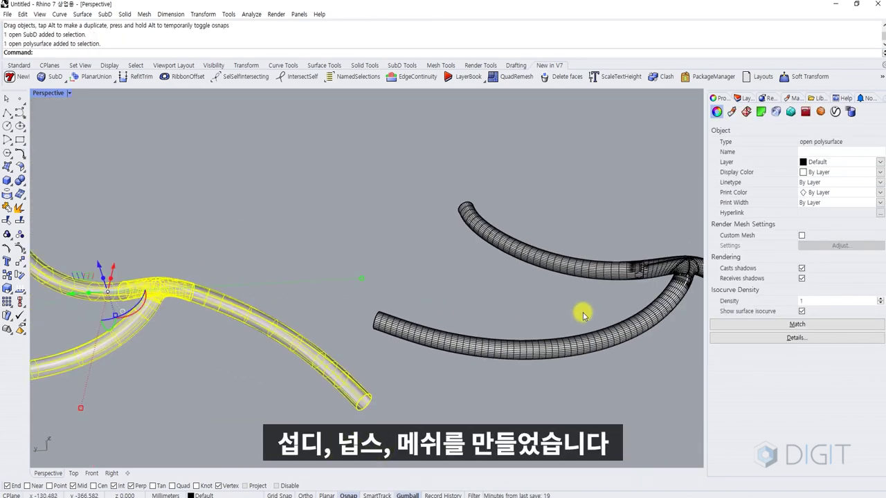
pyautogui.keyDown('shift'); pyautogui.moveTo(681, 313); pyautogui.dragTo(355, 307, button='right'); pyautogui.keyUp('shift')
pyautogui.click(355, 254)
pyautogui.click(372, 227)
pyautogui.scroll(-7, 372, 227)
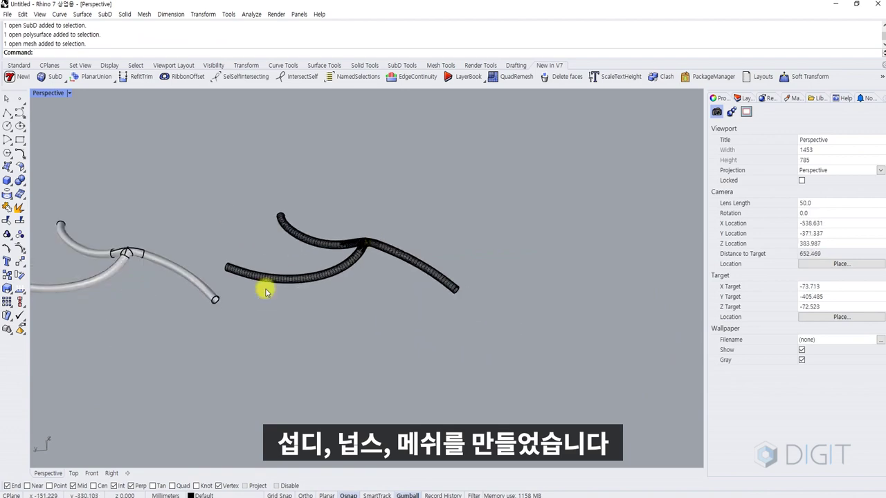
pyautogui.keyDown('shift'); pyautogui.moveTo(221, 288); pyautogui.dragTo(461, 316, button='right'); pyautogui.keyUp('shift')
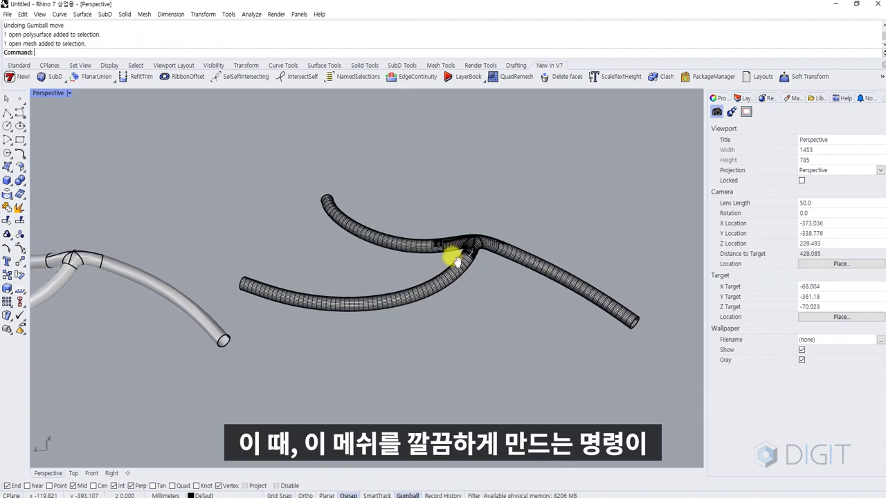
pyautogui.scroll(4, 469, 254)
pyautogui.click(477, 254)
pyautogui.click(488, 158)
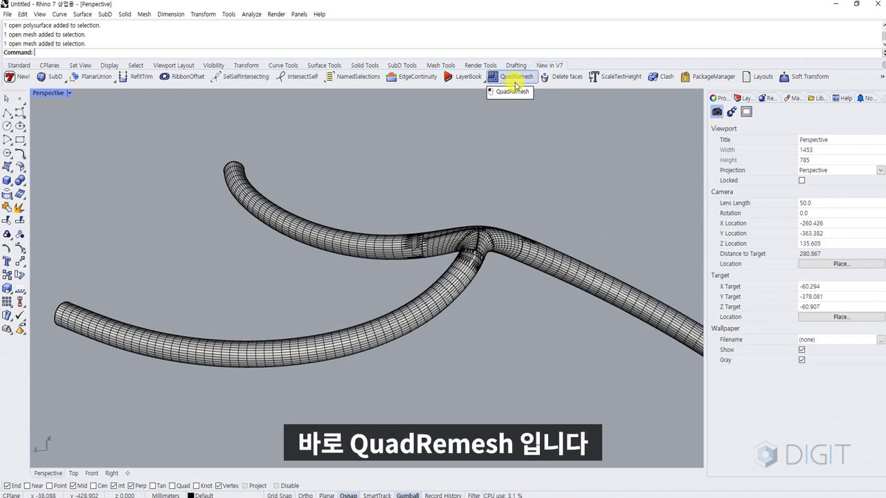
# Step: Run QuadRemesh on the mesh pipe using a target quad count, 50% adaptive size, adaptive quad count and hard edge detection
pyautogui.click(515, 78)
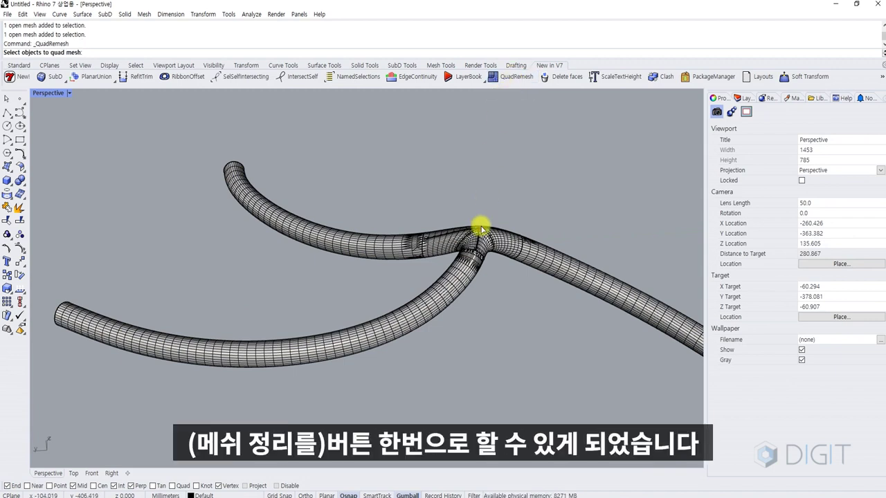
pyautogui.click(478, 231)
pyautogui.press('Return')
pyautogui.moveTo(454, 133); pyautogui.dragTo(478, 135)
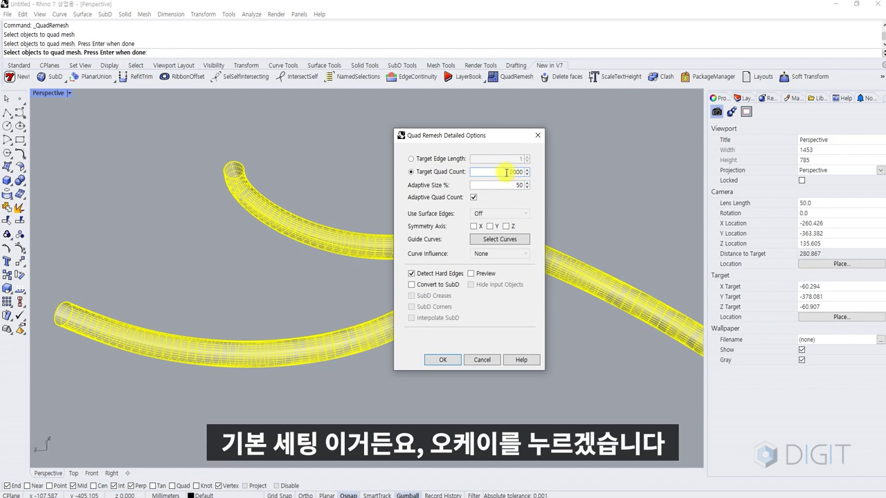
pyautogui.click(440, 360)
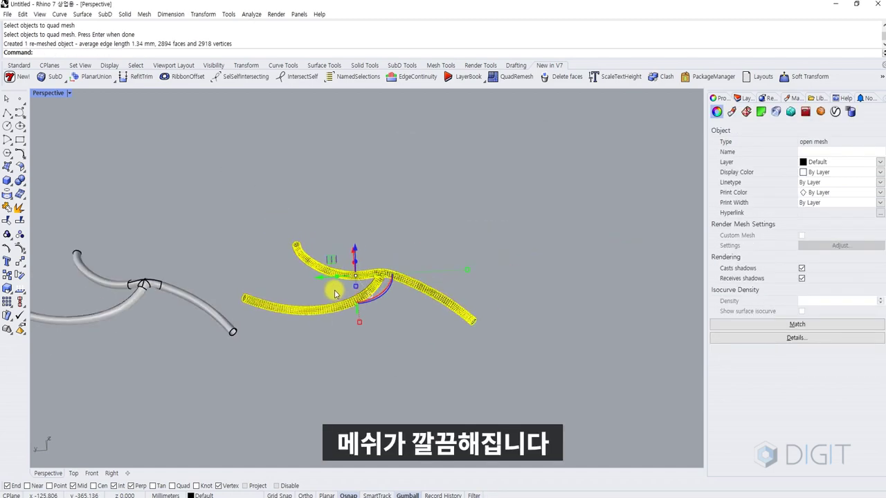
# Step: Move the remeshed pipe clear of the original mesh and examine its quad layout at the junction
pyautogui.moveTo(333, 288); pyautogui.dragTo(317, 340, button='right')
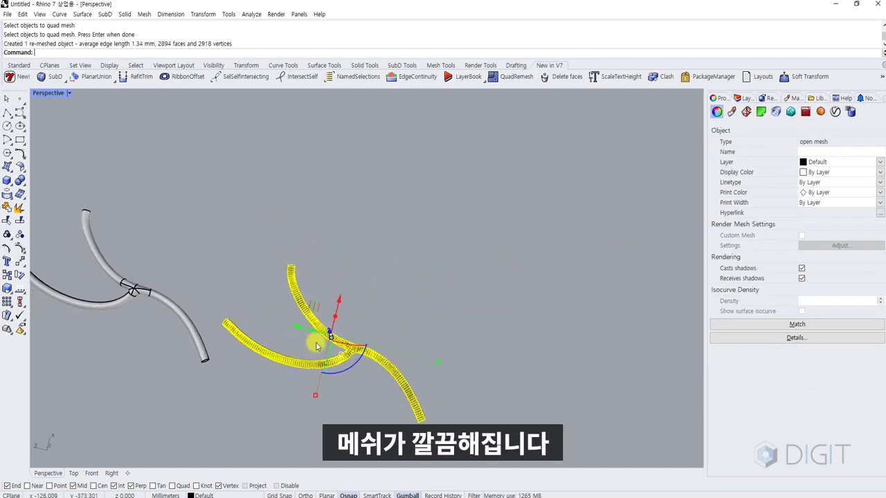
pyautogui.moveTo(316, 308); pyautogui.dragTo(424, 259)
pyautogui.click(475, 253)
pyautogui.scroll(8, 458, 298)
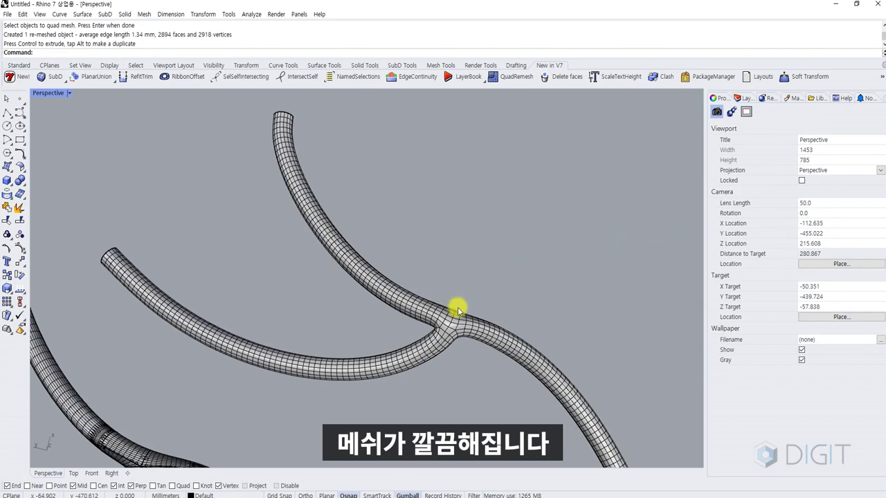
pyautogui.moveTo(457, 309); pyautogui.dragTo(454, 258, button='right')
pyautogui.scroll(5, 445, 189)
pyautogui.keyDown('shift'); pyautogui.moveTo(445, 188); pyautogui.dragTo(439, 225, button='right'); pyautogui.keyUp('shift')
pyautogui.scroll(3, 445, 224)
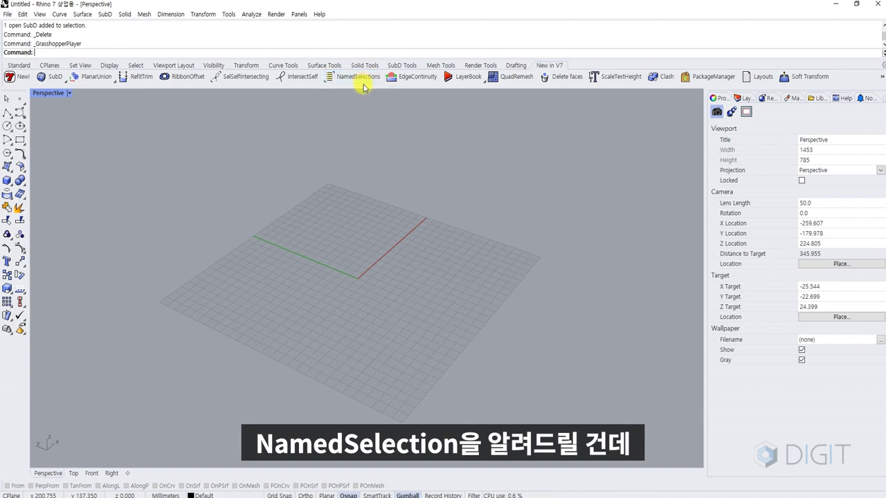
# Step: Run NamedView to show the saved camera views list, and close it again
pyautogui.scroll(-3, 361, 177)
pyautogui.scroll(3, 348, 240)
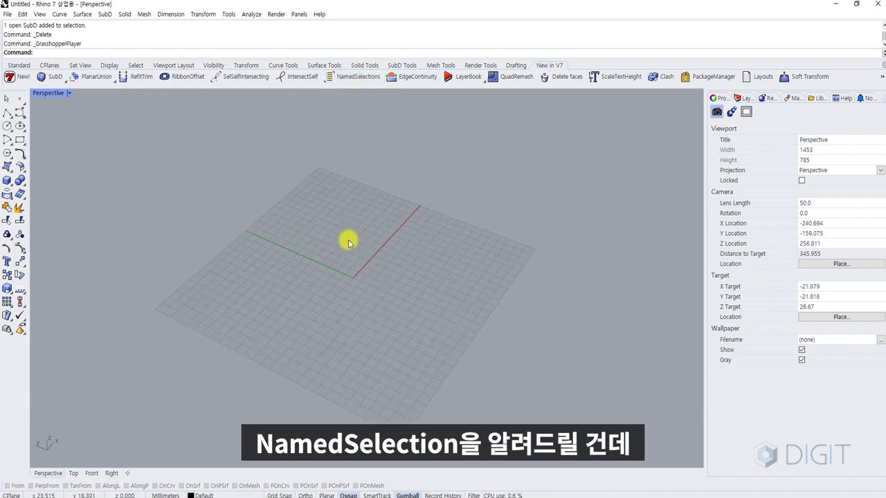
pyautogui.write('NamedView')
pyautogui.press('Return')
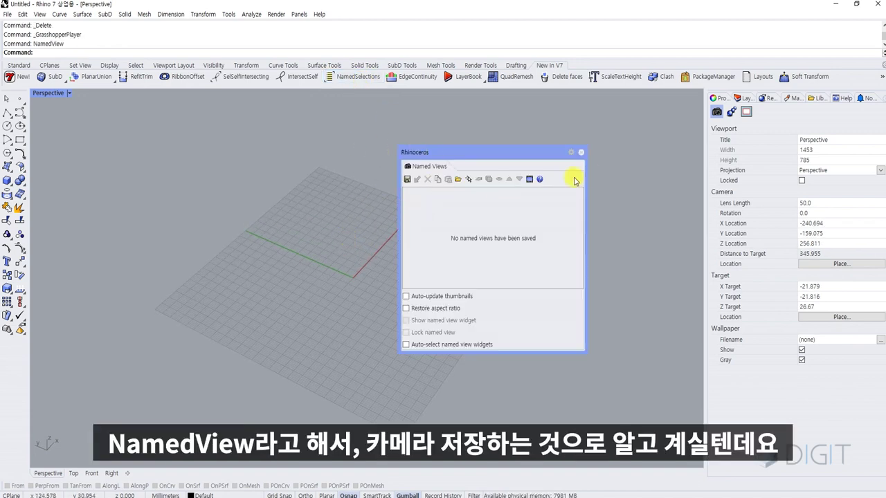
pyautogui.click(572, 152)
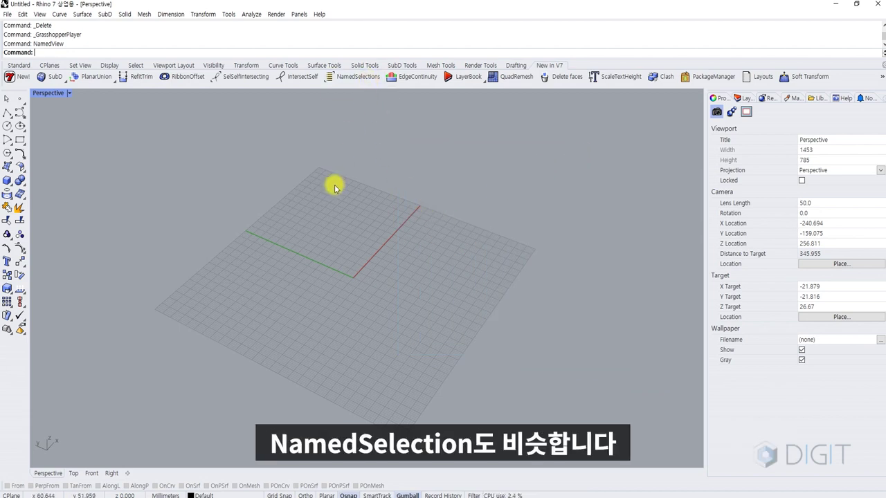
# Step: Create a SubD box over most of the grid with X, Y and Z counts of 3
pyautogui.write('SubDBox')
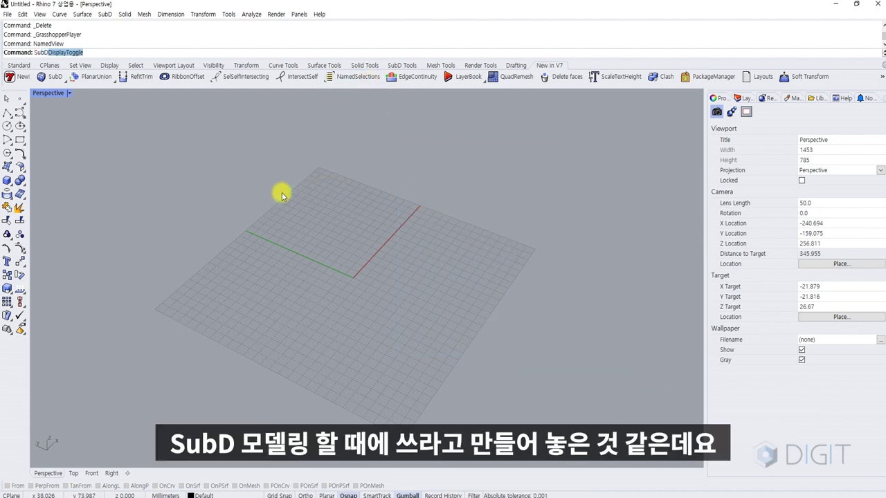
pyautogui.press('Return')
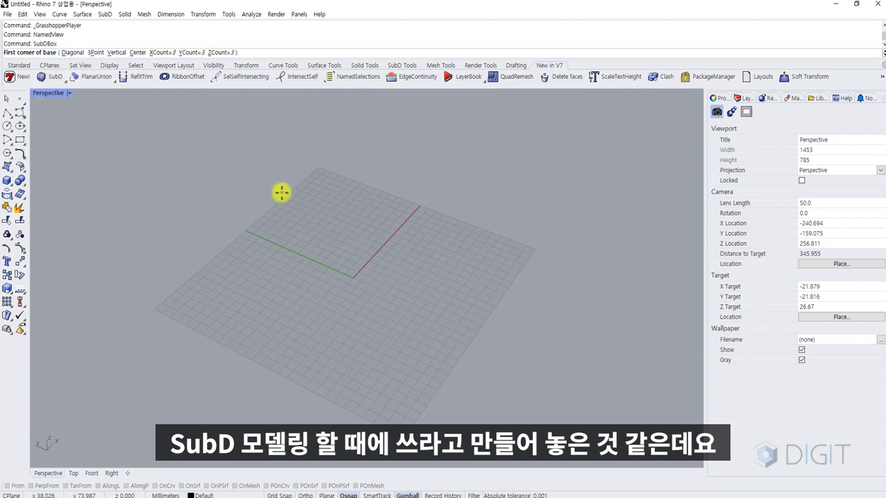
pyautogui.click(322, 188)
pyautogui.click(382, 391)
pyautogui.click(360, 293)
pyautogui.scroll(-2, 360, 285)
pyautogui.keyDown('shift'); pyautogui.moveTo(359, 284); pyautogui.dragTo(339, 313, button='right'); pyautogui.keyUp('shift')
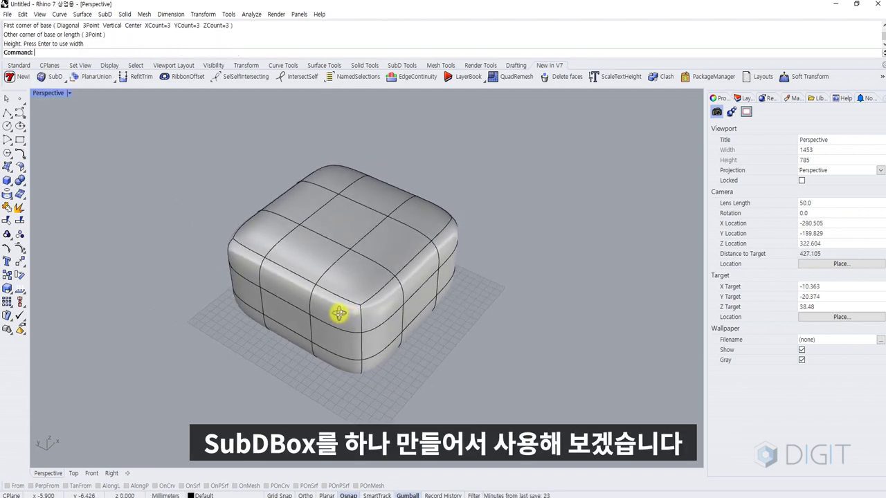
# Step: Open the Named Selections list and place it in the empty area beside the SubD box
pyautogui.moveTo(408, 166); pyautogui.dragTo(312, 173, button='right')
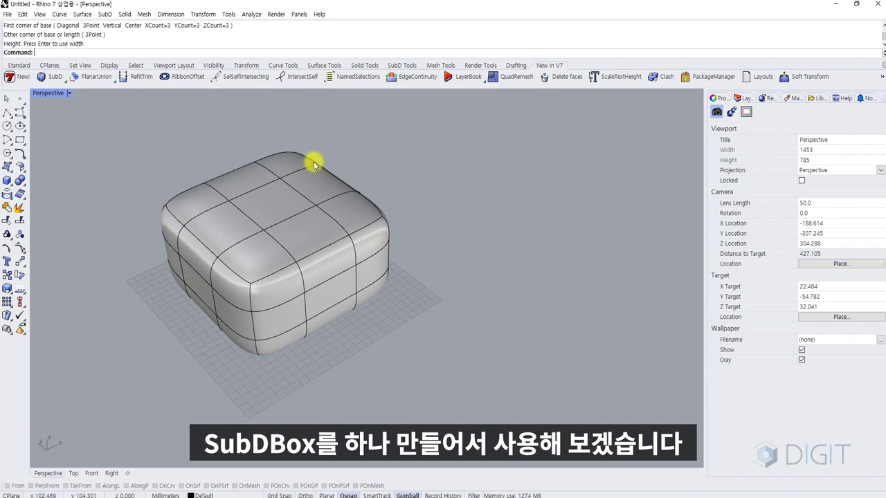
pyautogui.click(352, 80)
pyautogui.moveTo(439, 126); pyautogui.dragTo(549, 112)
# Step: Select two adjacent faces along one edge of the SubD box's top and raise them slightly
pyautogui.keyDown('shift'); pyautogui.moveTo(359, 193); pyautogui.dragTo(361, 207, button='right'); pyautogui.keyUp('shift')
pyautogui.keyDown('ctrl'); pyautogui.keyDown('shift'); pyautogui.click(253, 262); pyautogui.keyUp('shift'); pyautogui.keyUp('ctrl')
pyautogui.keyDown('ctrl'); pyautogui.keyDown('shift'); pyautogui.click(220, 235); pyautogui.keyUp('shift'); pyautogui.keyUp('ctrl')
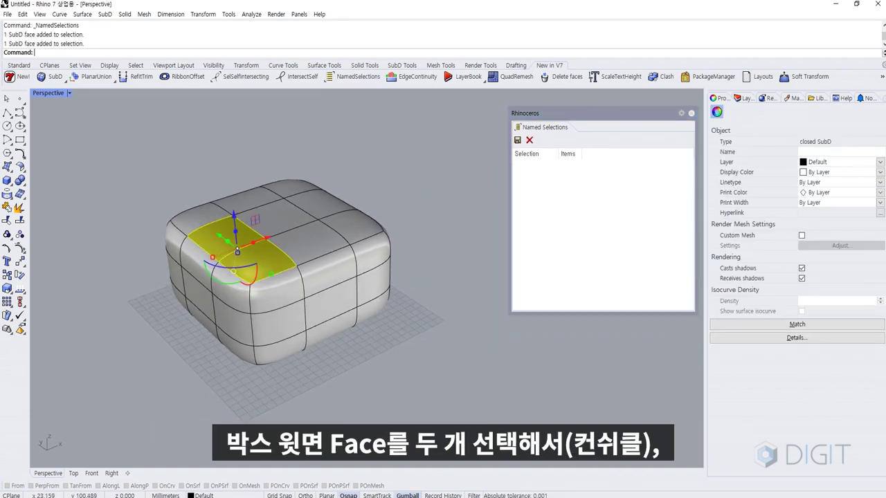
pyautogui.moveTo(235, 213); pyautogui.dragTo(231, 202)
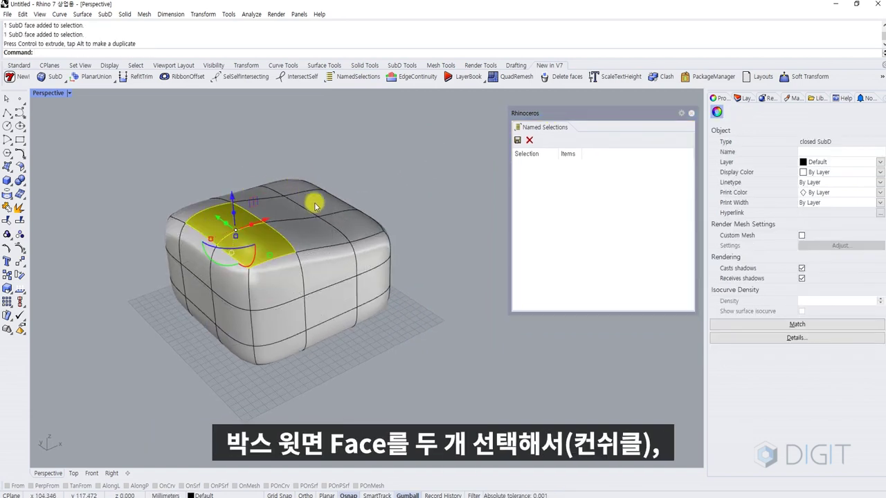
pyautogui.click(331, 300)
pyautogui.click(413, 303)
# Step: Push the middle face on the SubD box's front side inward to form a shallow dent
pyautogui.keyDown('ctrl'); pyautogui.keyDown('shift'); pyautogui.click(342, 298); pyautogui.keyUp('shift'); pyautogui.keyUp('ctrl')
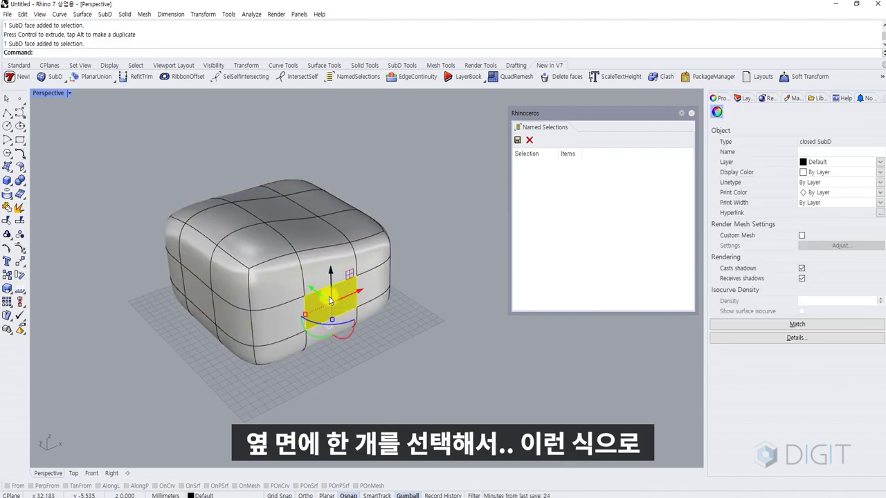
pyautogui.moveTo(314, 290); pyautogui.dragTo(331, 305)
pyautogui.click(413, 254)
pyautogui.moveTo(413, 254); pyautogui.dragTo(362, 277, button='right')
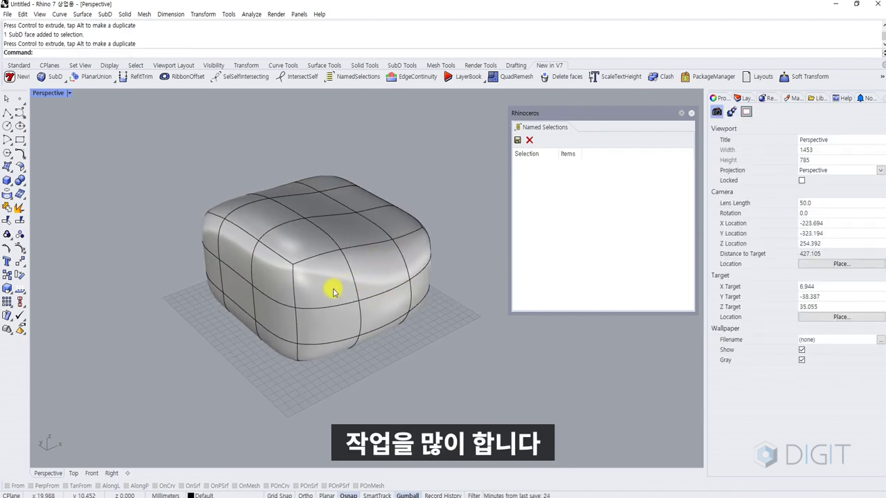
# Step: Select the row of three faces along one edge of the box's top and save it as named selection 01_top
pyautogui.moveTo(291, 242); pyautogui.dragTo(247, 310, button='right')
pyautogui.keyDown('ctrl'); pyautogui.keyDown('shift'); pyautogui.click(292, 256); pyautogui.keyUp('shift'); pyautogui.keyUp('ctrl')
pyautogui.keyDown('ctrl'); pyautogui.keyDown('shift'); pyautogui.click(270, 227); pyautogui.keyUp('shift'); pyautogui.keyUp('ctrl')
pyautogui.keyDown('ctrl'); pyautogui.keyDown('shift'); pyautogui.click(256, 231); pyautogui.keyUp('shift'); pyautogui.keyUp('ctrl')
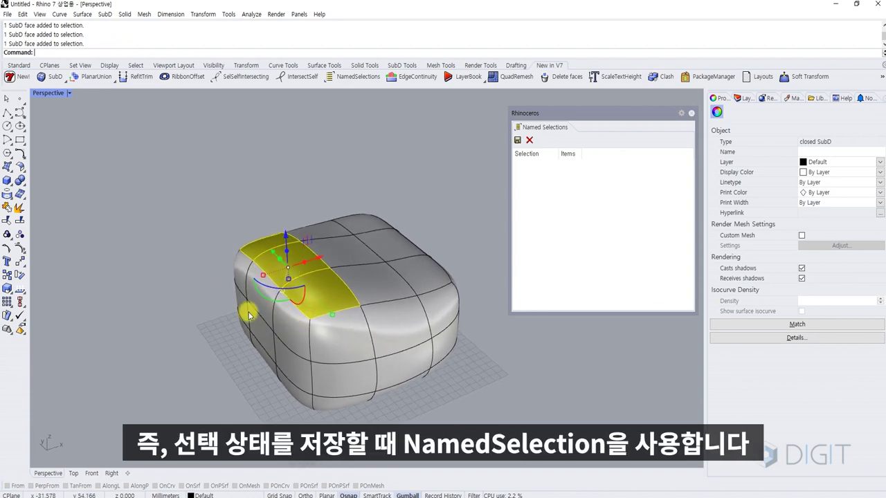
pyautogui.click(518, 141)
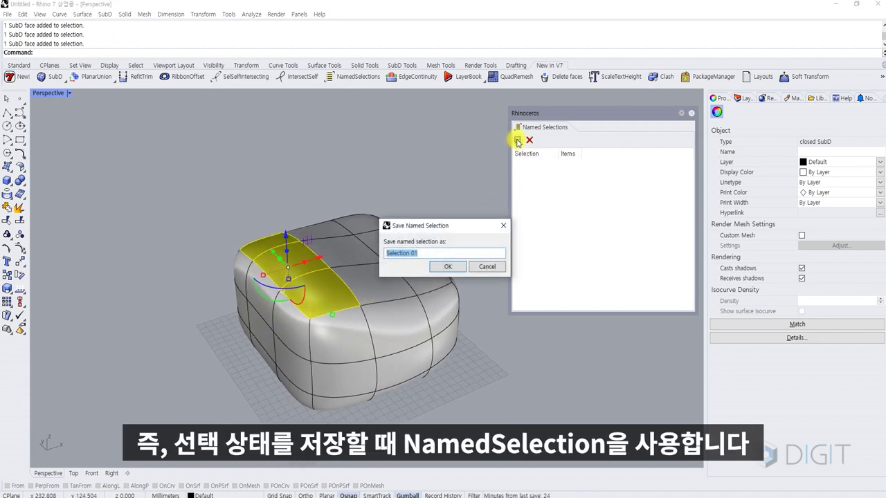
pyautogui.write('top')
pyautogui.press('BackSpace')
pyautogui.press('BackSpace')
pyautogui.press('BackSpace')
pyautogui.write('01_top')
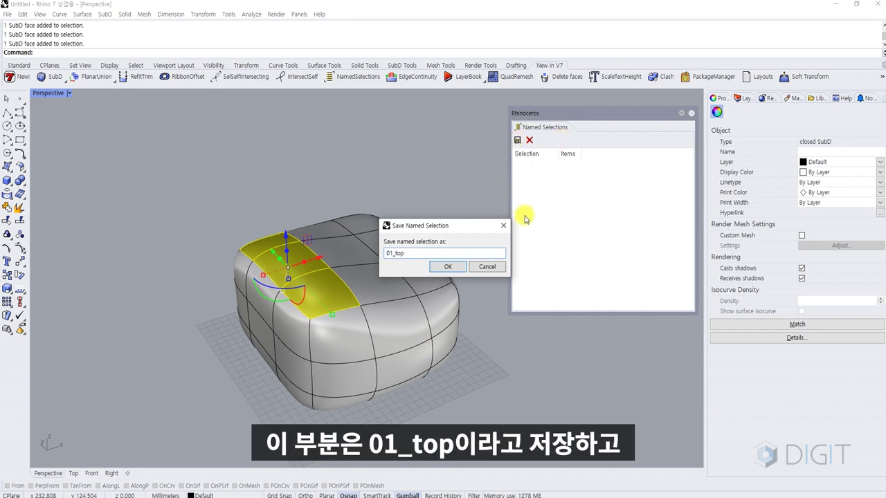
pyautogui.click(448, 266)
pyautogui.press('Escape')
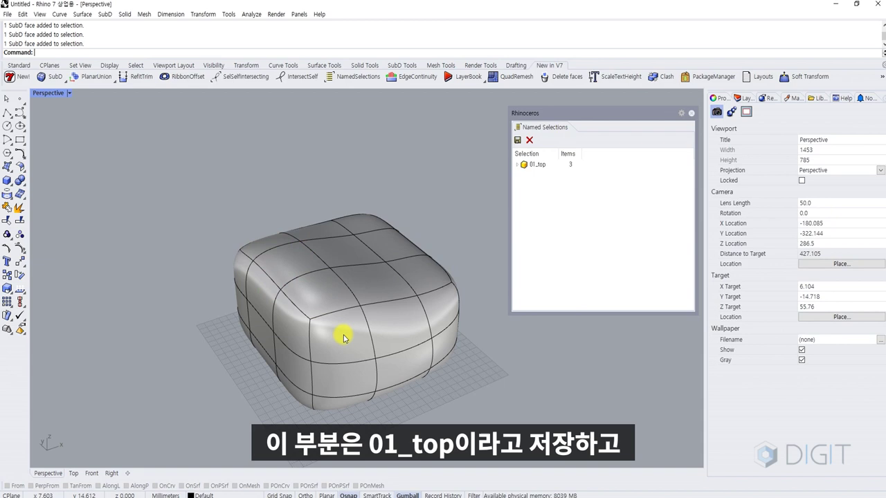
# Step: Select an edge on the SubD box's side next to the front and save it as named selection 02_left(edge)
pyautogui.click(374, 355)
pyautogui.moveTo(374, 356); pyautogui.dragTo(451, 326, button='right')
pyautogui.click(517, 140)
pyautogui.write('0')
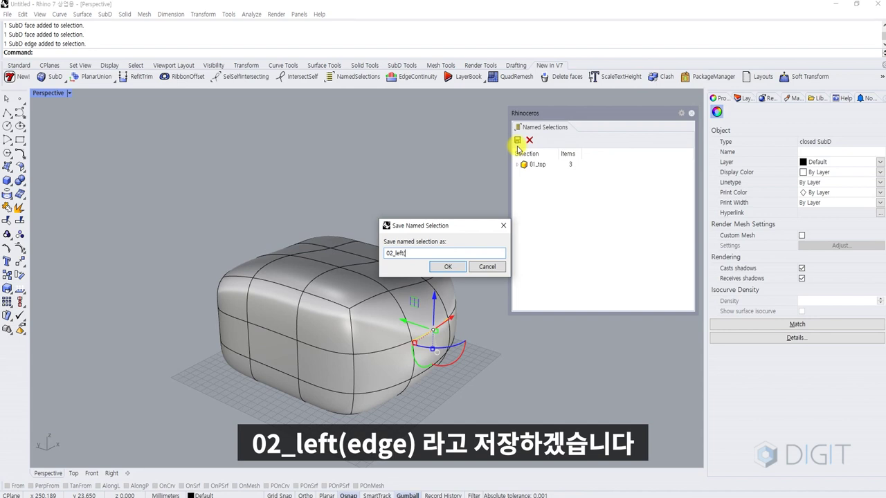
pyautogui.write('2_left(edge)')
pyautogui.click(448, 266)
pyautogui.press('Escape')
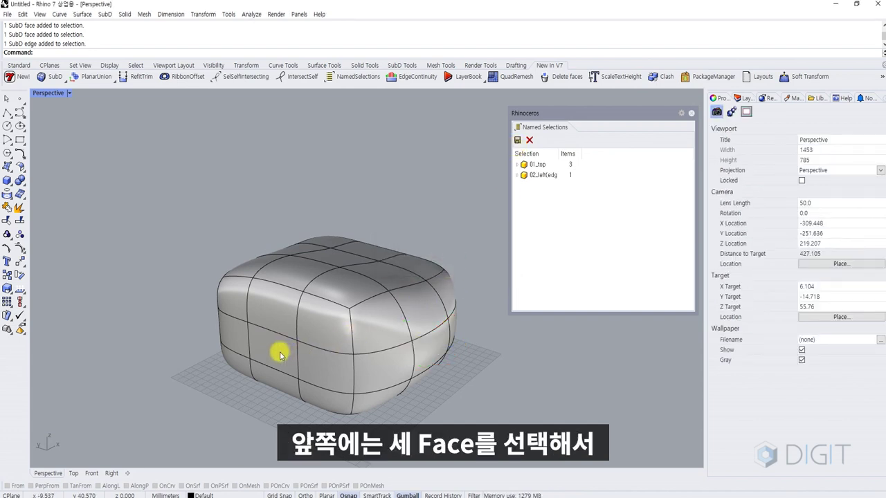
# Step: Select the middle row of three faces across the box's front side and save it as named selection 03_front
pyautogui.moveTo(280, 355); pyautogui.dragTo(285, 335, button='right')
pyautogui.keyDown('ctrl'); pyautogui.keyDown('shift'); pyautogui.click(285, 326); pyautogui.keyUp('shift'); pyautogui.keyUp('ctrl')
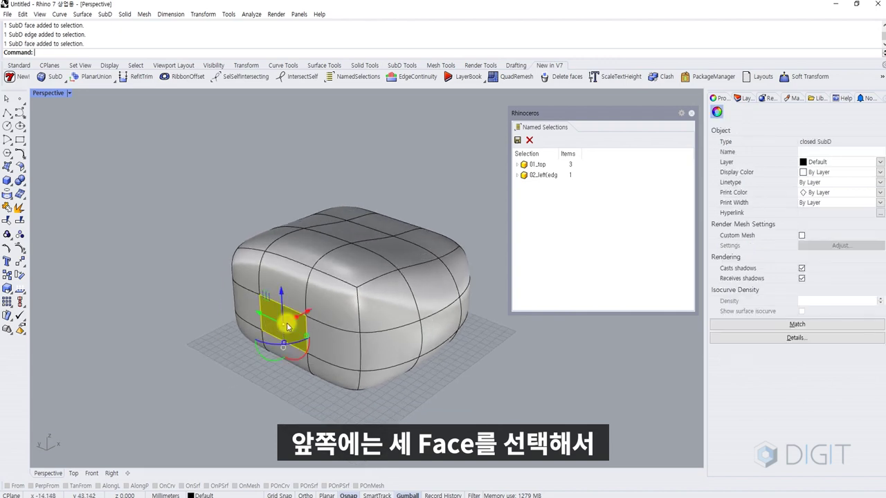
pyautogui.keyDown('ctrl'); pyautogui.keyDown('shift'); pyautogui.click(248, 312); pyautogui.keyUp('shift'); pyautogui.keyUp('ctrl')
pyautogui.keyDown('ctrl'); pyautogui.keyDown('shift'); pyautogui.click(337, 344); pyautogui.keyUp('shift'); pyautogui.keyUp('ctrl')
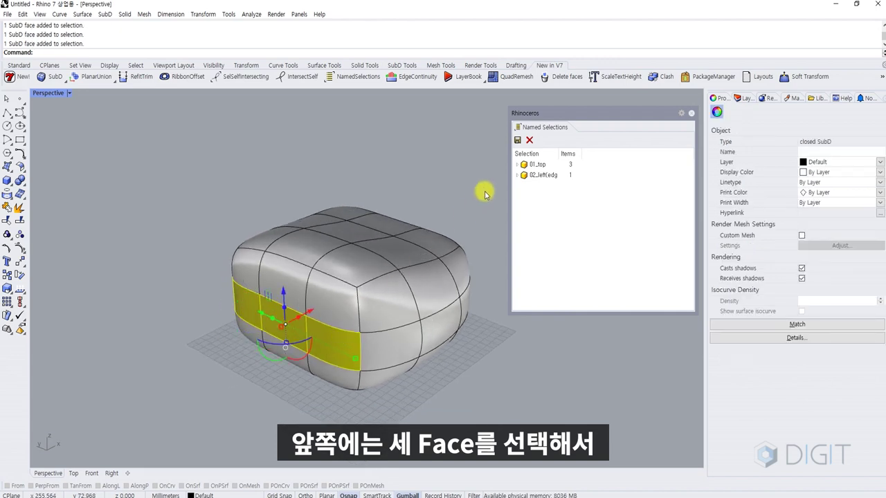
pyautogui.click(518, 140)
pyautogui.write('03_front')
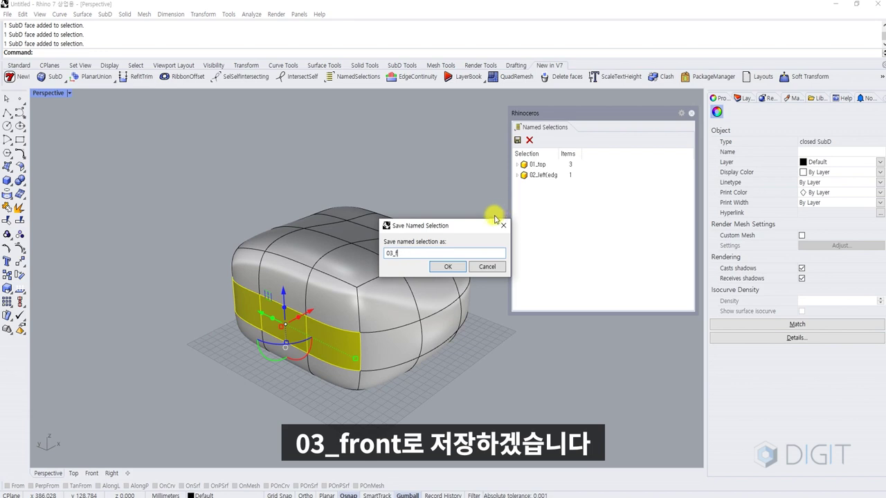
pyautogui.click(455, 274)
pyautogui.press('Escape')
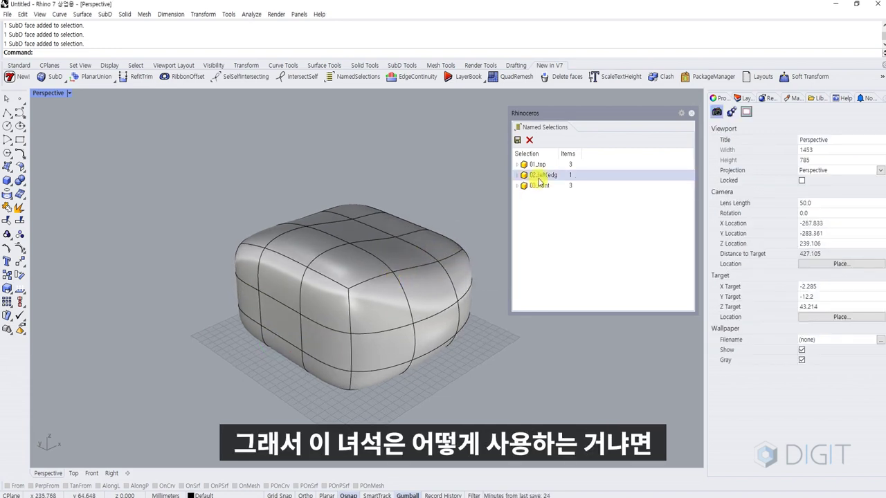
# Step: Shift the Named Selections list slightly and recall 02_left(edge) and 03_front to check the stored parts
pyautogui.moveTo(565, 112); pyautogui.dragTo(570, 118)
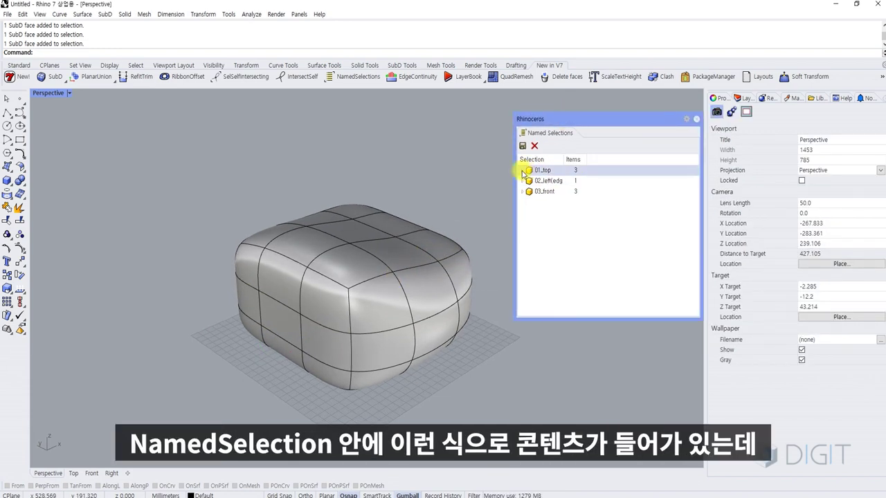
pyautogui.click(521, 170)
pyautogui.click(542, 180)
pyautogui.click(544, 192)
# Step: Recall the 01_top named selection and raise its three faces along the vertical axis
pyautogui.click(545, 170)
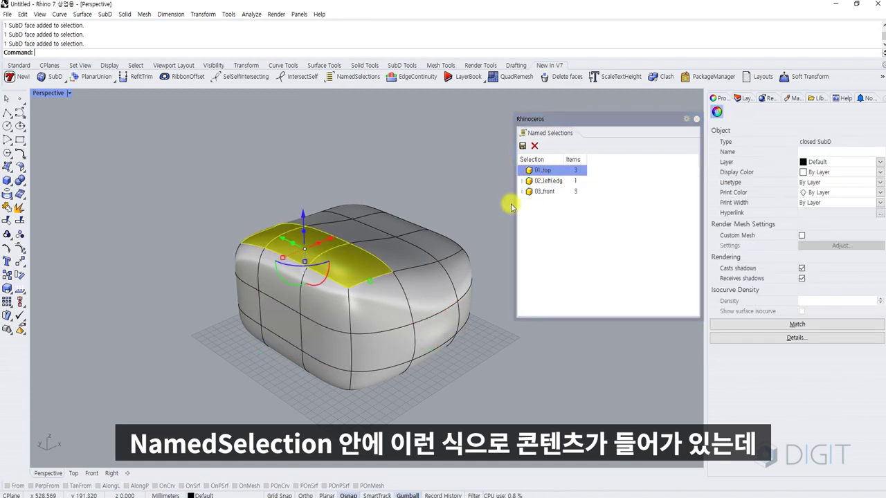
pyautogui.keyDown('shift'); pyautogui.moveTo(410, 274); pyautogui.dragTo(391, 275, button='right'); pyautogui.keyUp('shift')
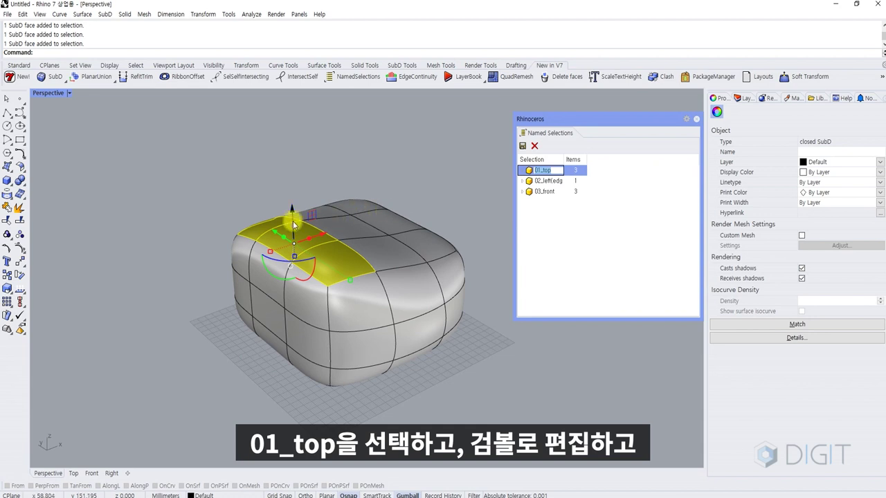
pyautogui.moveTo(292, 211); pyautogui.dragTo(293, 186)
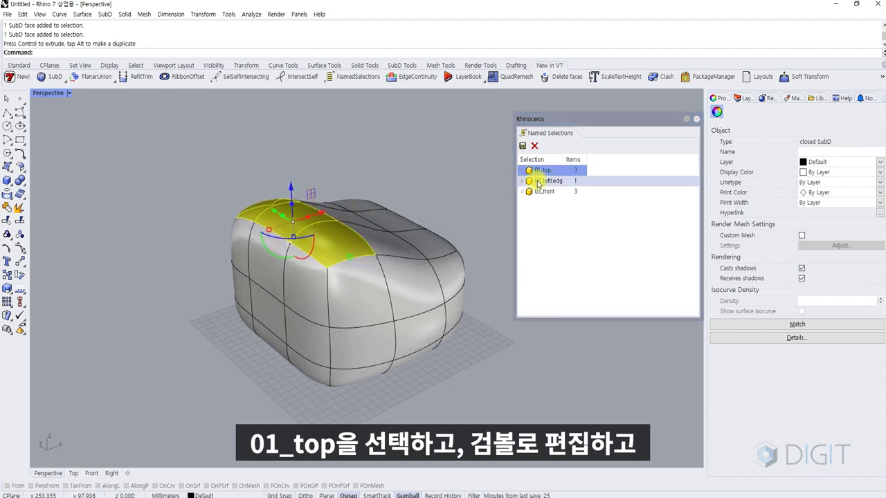
# Step: Recall 02_left(edge) and 03_front in turn and move each selection slightly
pyautogui.click(542, 181)
pyautogui.moveTo(408, 303); pyautogui.dragTo(409, 304)
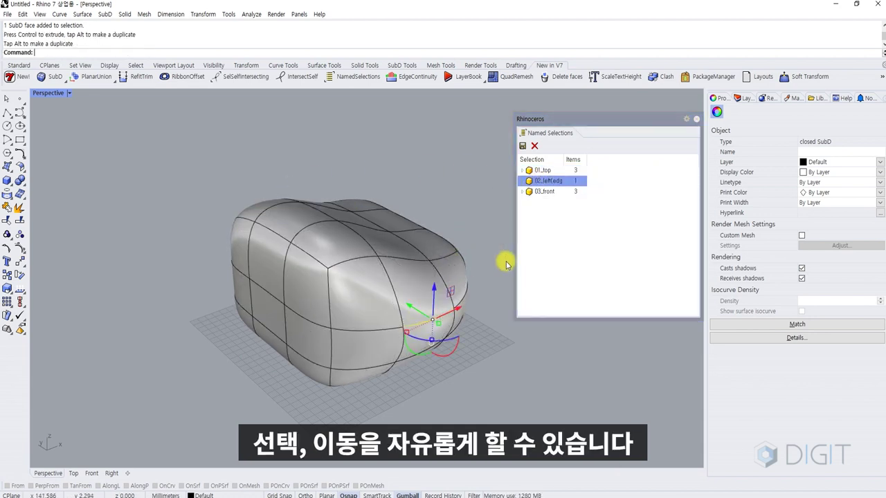
pyautogui.click(544, 191)
pyautogui.moveTo(300, 301)
pyautogui.mouseDown()
pyautogui.moveTo(270, 308)
pyautogui.moveTo(299, 303)
pyautogui.mouseUp()
# Step: Recall 01_top again, raise its faces further and clear the selection
pyautogui.click(545, 171)
pyautogui.moveTo(291, 191); pyautogui.dragTo(290, 173)
pyautogui.click(356, 144)
pyautogui.moveTo(357, 147); pyautogui.dragTo(337, 162, button='right')
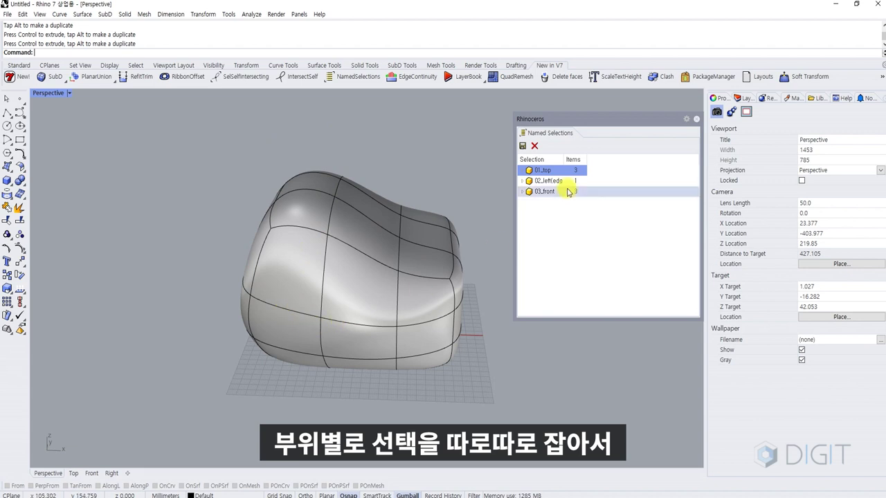
# Step: Recall 03_front, 02_left(edge) and 01_top one after another to examine each stored part on the reshaped box
pyautogui.click(544, 191)
pyautogui.click(543, 180)
pyautogui.click(544, 170)
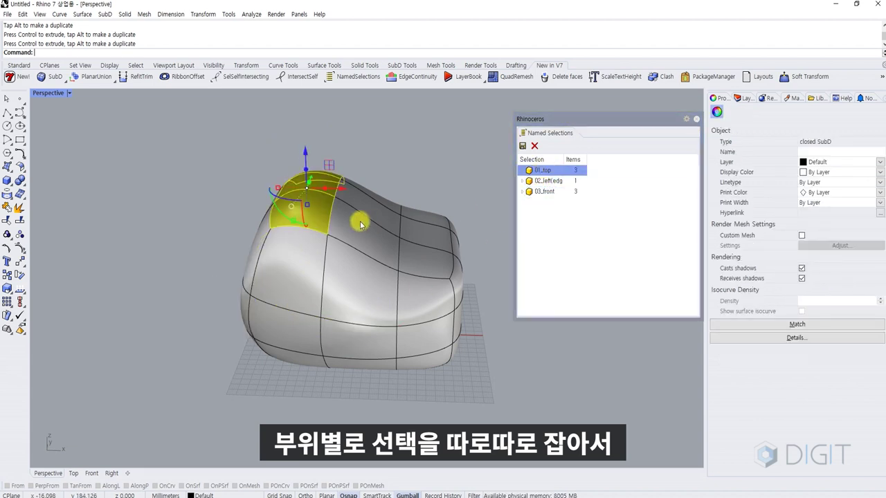
pyautogui.moveTo(360, 221); pyautogui.dragTo(372, 226, button='right')
pyautogui.click(395, 158)
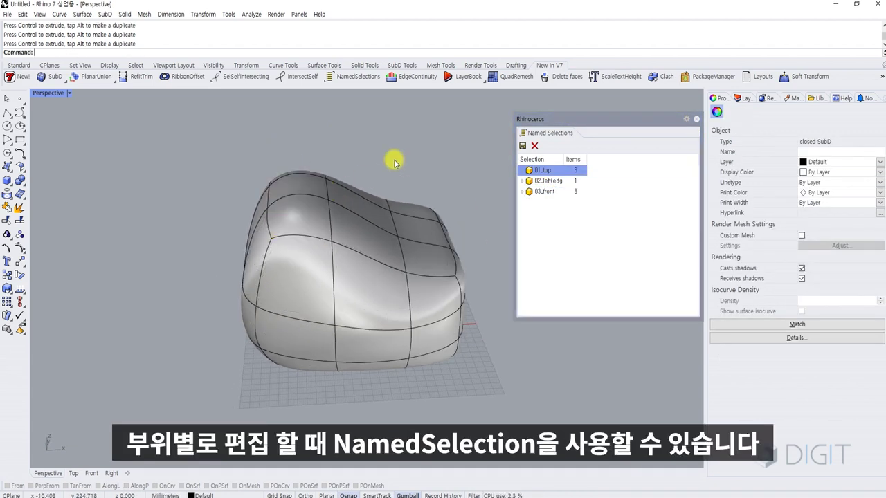
# Step: Nudge the 02_left(edge) and 03_front selections in turn, clear the selection and recall 01_top
pyautogui.click(543, 180)
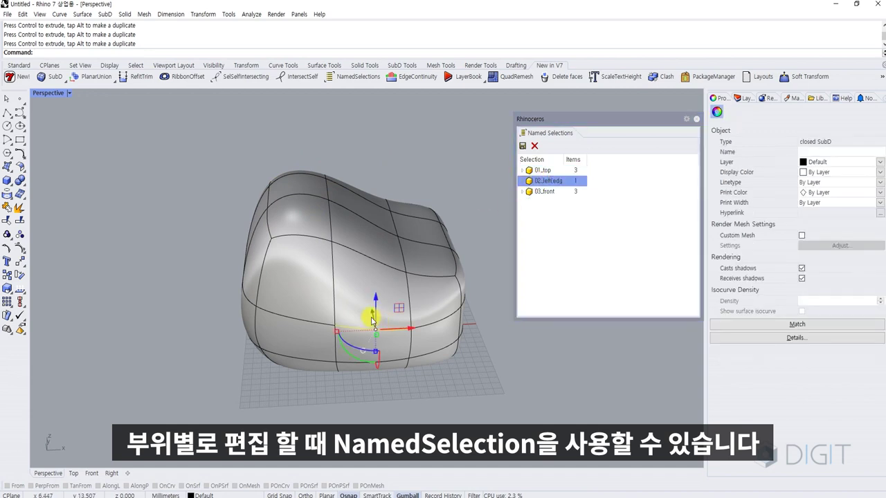
pyautogui.click(440, 414)
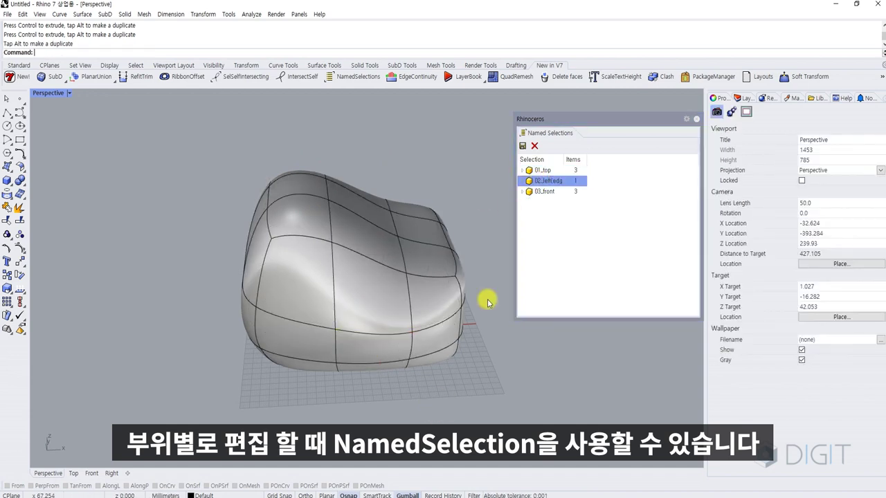
pyautogui.click(546, 191)
pyautogui.moveTo(306, 277); pyautogui.dragTo(364, 174, button='right')
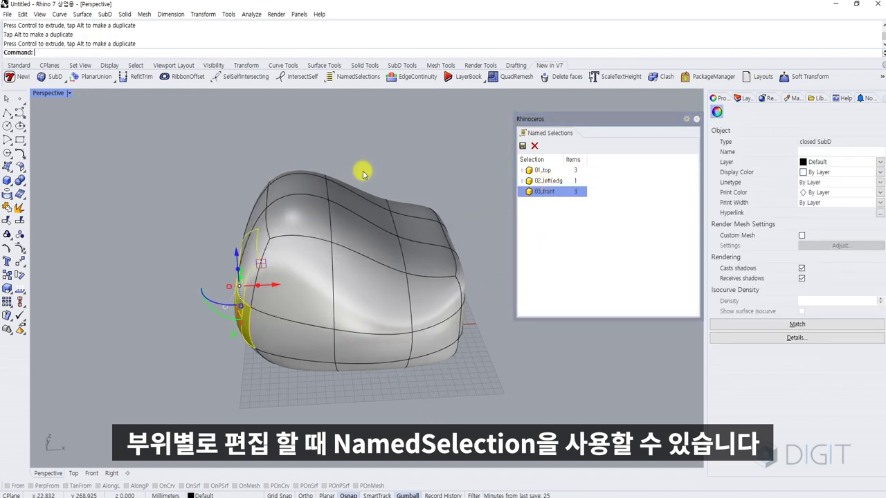
pyautogui.press('Escape')
pyautogui.moveTo(310, 250); pyautogui.dragTo(504, 213, button='right')
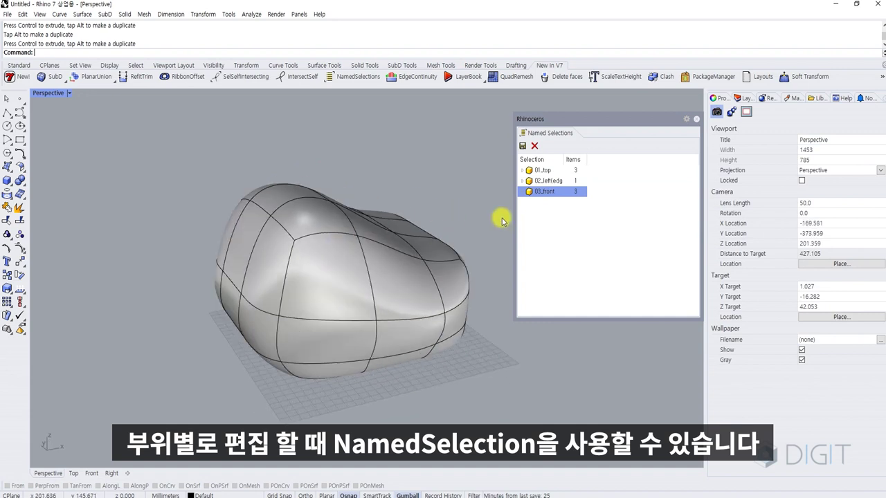
pyautogui.click(537, 171)
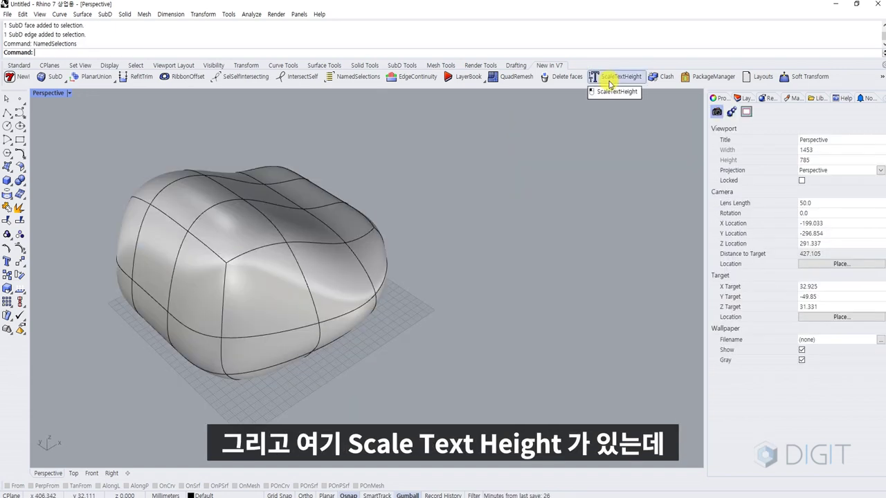
# Step: Add the text "digit" in Default style on the construction plane in front of the SubD box
pyautogui.write('Text')
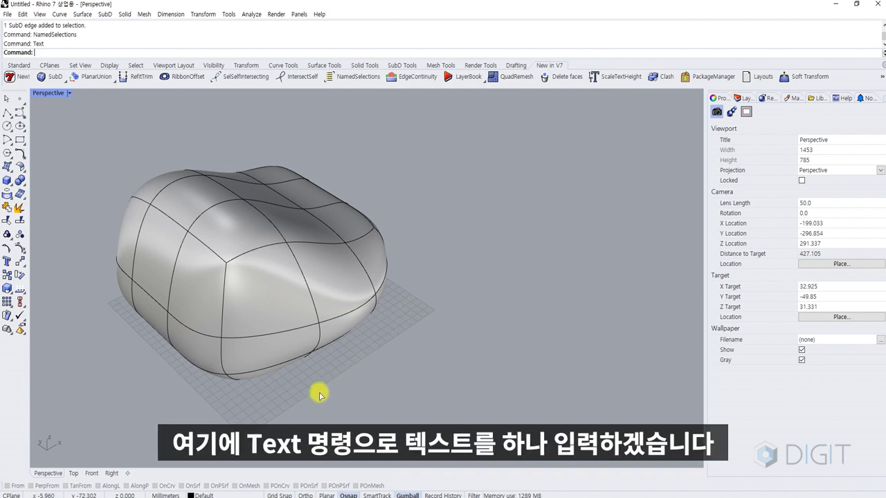
pyautogui.press('Return')
pyautogui.write('digit')
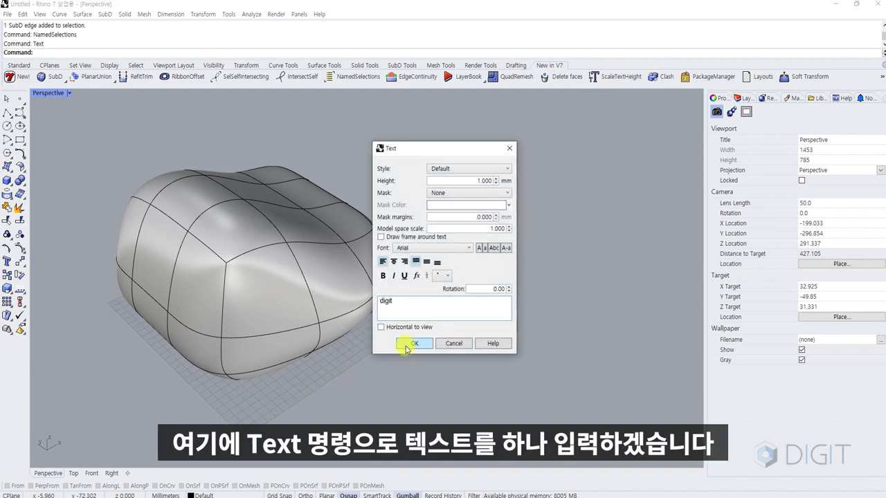
pyautogui.click(407, 346)
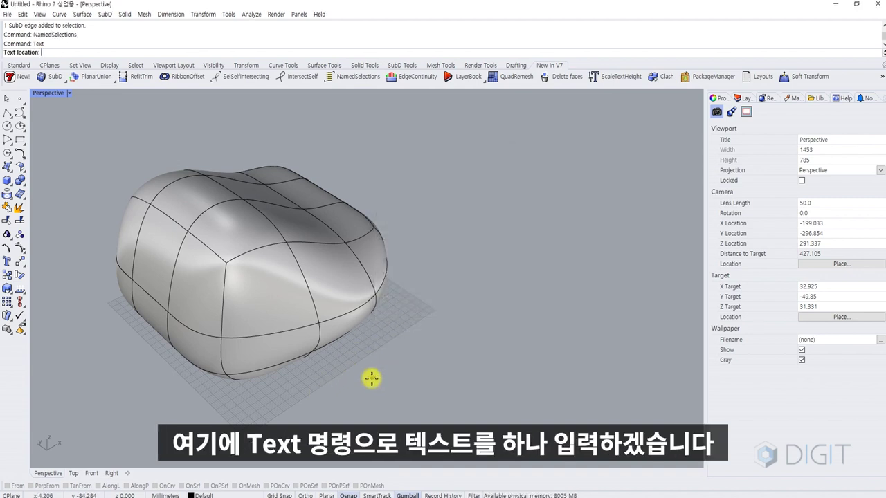
pyautogui.moveTo(370, 378); pyautogui.dragTo(300, 378, button='right')
pyautogui.click(282, 367)
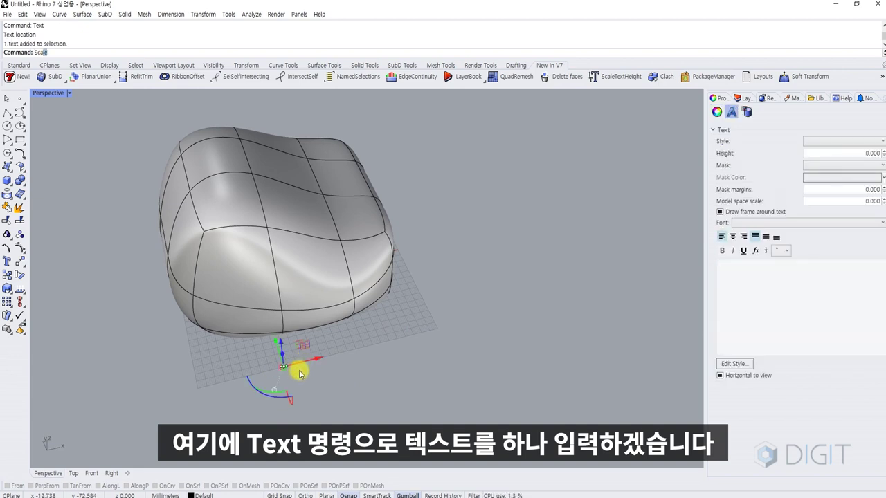
# Step: Scale the "digit" text twice by a factor of 3 from its corner point
pyautogui.write('Scale')
pyautogui.press('Return')
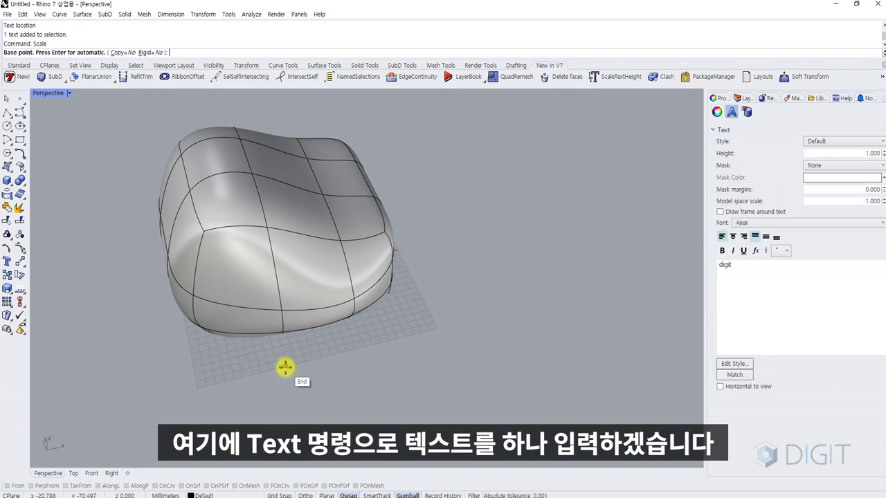
pyautogui.click(285, 367)
pyautogui.write('3')
pyautogui.press('Return')
pyautogui.press('Return')
pyautogui.click(281, 367)
pyautogui.press('Return')
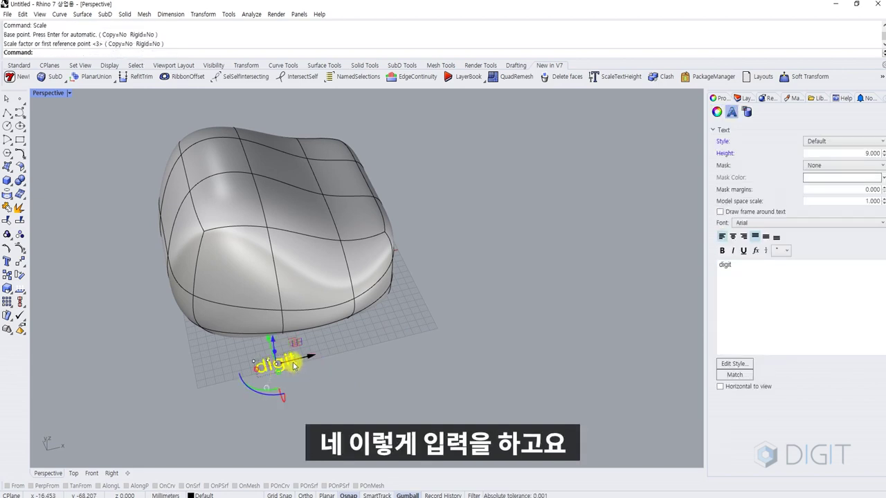
# Step: Slide the "digit" text along the X axis in front of the box and deselect it
pyautogui.moveTo(295, 361); pyautogui.dragTo(339, 355)
pyautogui.click(421, 368)
pyautogui.moveTo(420, 368)
pyautogui.mouseDown(button='right')
pyautogui.moveTo(401, 351)
pyautogui.moveTo(423, 380)
pyautogui.mouseUp(button='right')
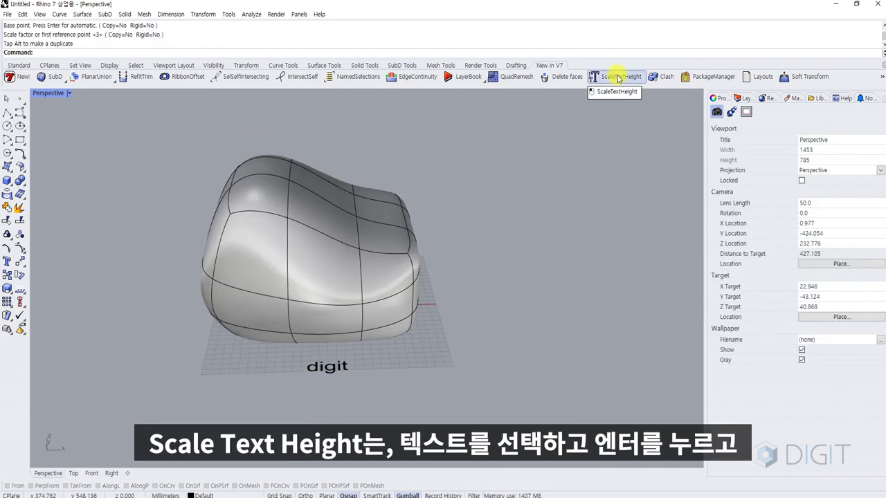
# Step: Enlarge the "digit" text with ScaleTextHeight using a scale factor of 3
pyautogui.click(619, 78)
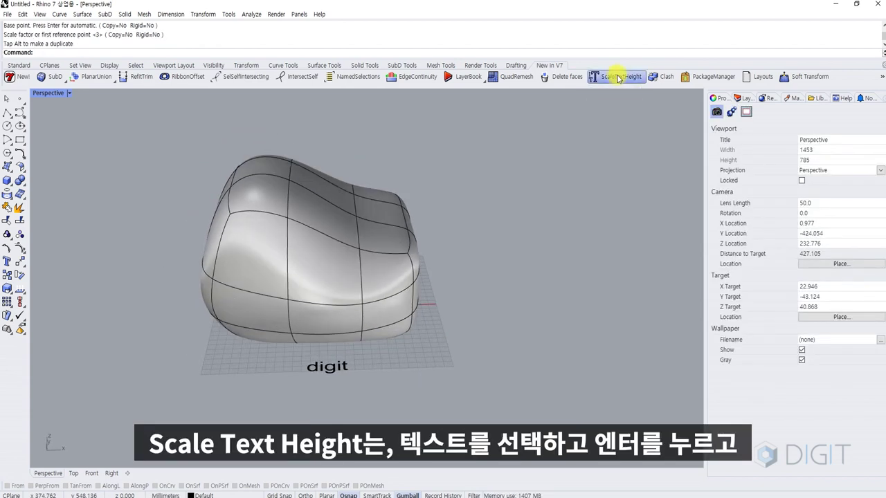
pyautogui.click(320, 367)
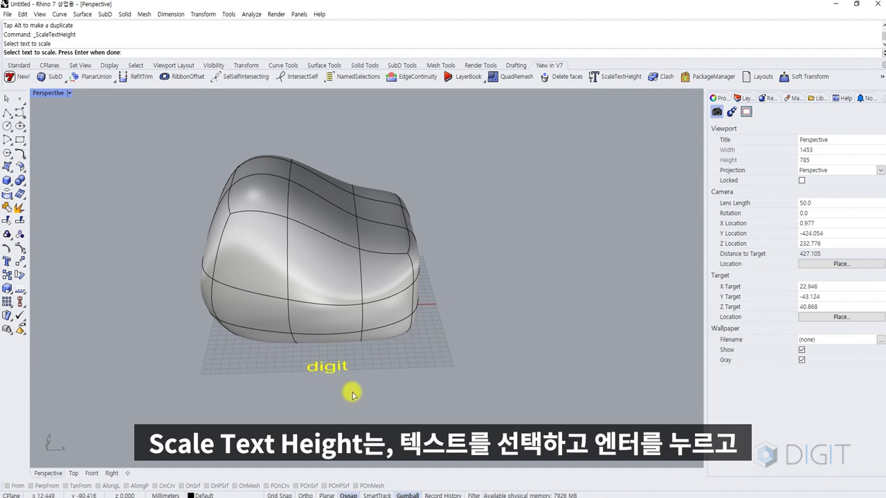
pyautogui.press('Return')
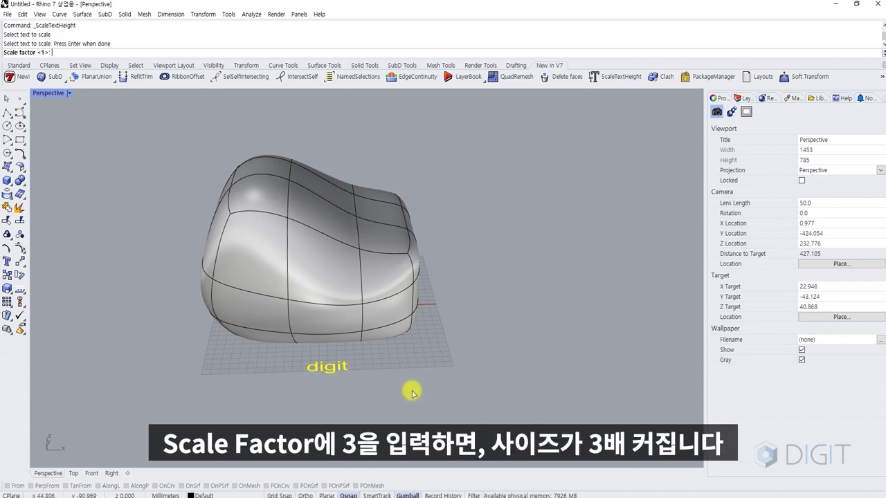
pyautogui.write('3')
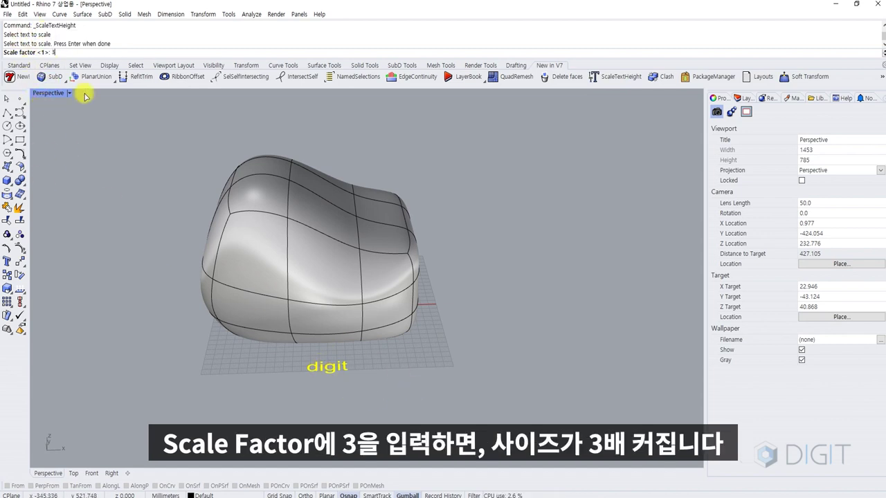
pyautogui.press('Return')
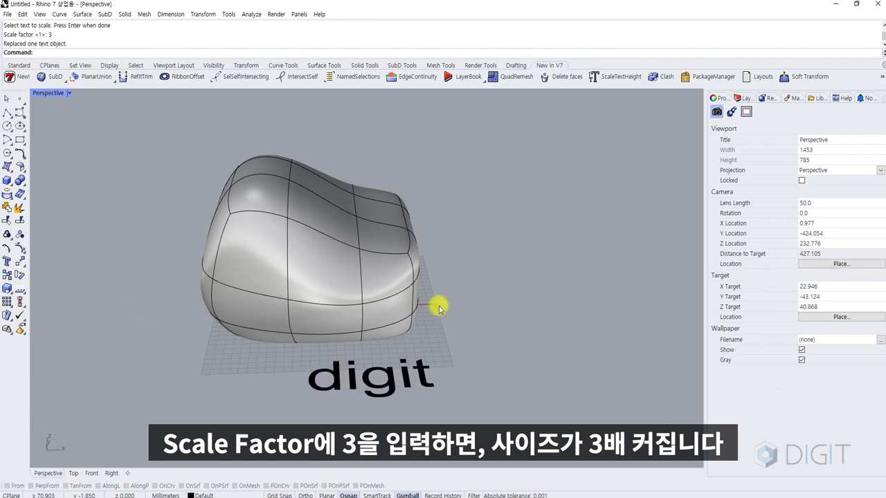
# Step: Place a second "digit" text on the construction plane along the adjacent side of the box
pyautogui.moveTo(431, 307); pyautogui.dragTo(381, 351, button='right')
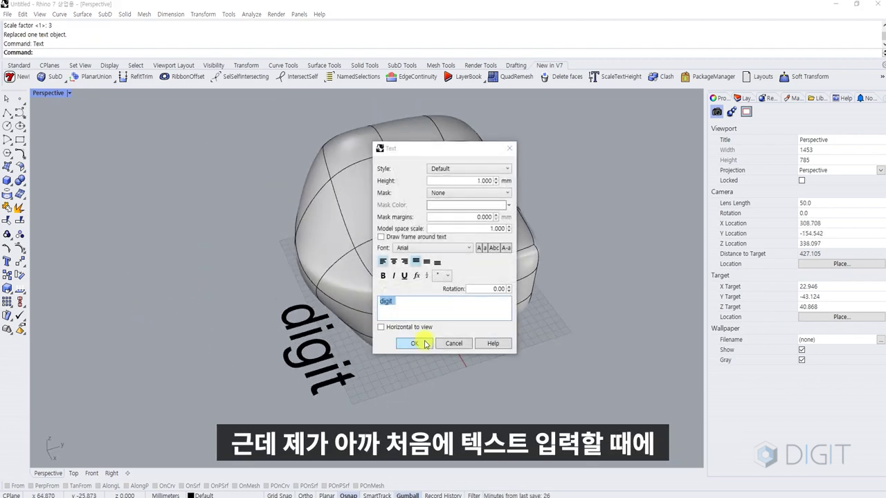
pyautogui.click(425, 345)
pyautogui.click(436, 364)
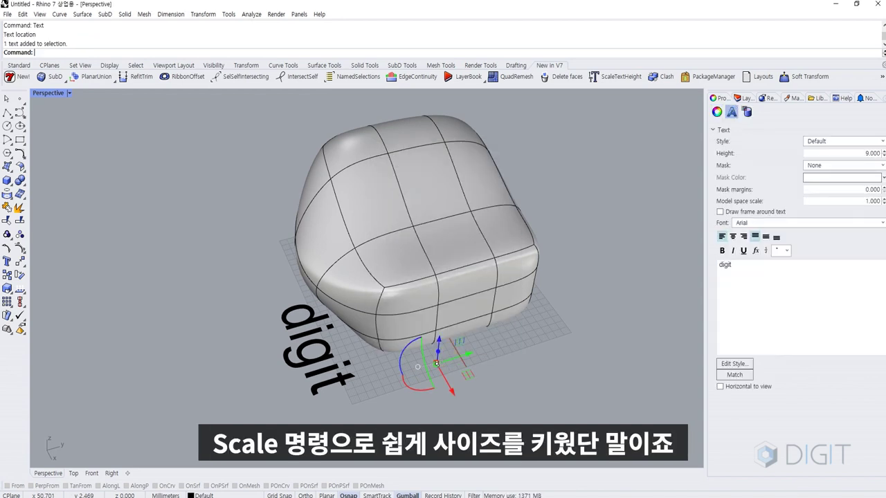
# Step: Scale the second "digit" text twice by a factor of 3 and rotate it a quarter turn on the plane
pyautogui.write('scale')
pyautogui.press('Return')
pyautogui.click(436, 364)
pyautogui.write('3')
pyautogui.press('Return')
pyautogui.press('Return')
pyautogui.click(436, 363)
pyautogui.press('Return')
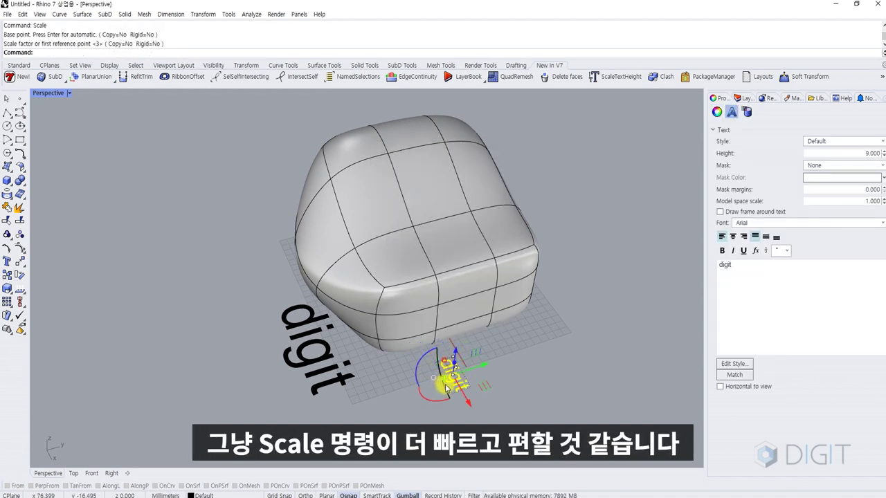
pyautogui.keyDown('shift'); pyautogui.moveTo(418, 374); pyautogui.dragTo(444, 396); pyautogui.keyUp('shift')
pyautogui.press('Escape')
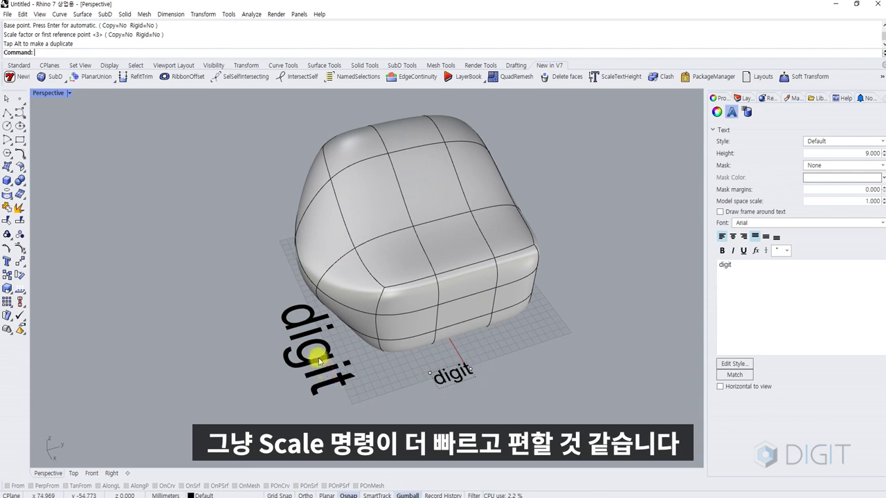
pyautogui.click(312, 352)
pyautogui.moveTo(381, 384); pyautogui.dragTo(413, 380, button='right')
pyautogui.click(402, 378)
pyautogui.click(332, 357)
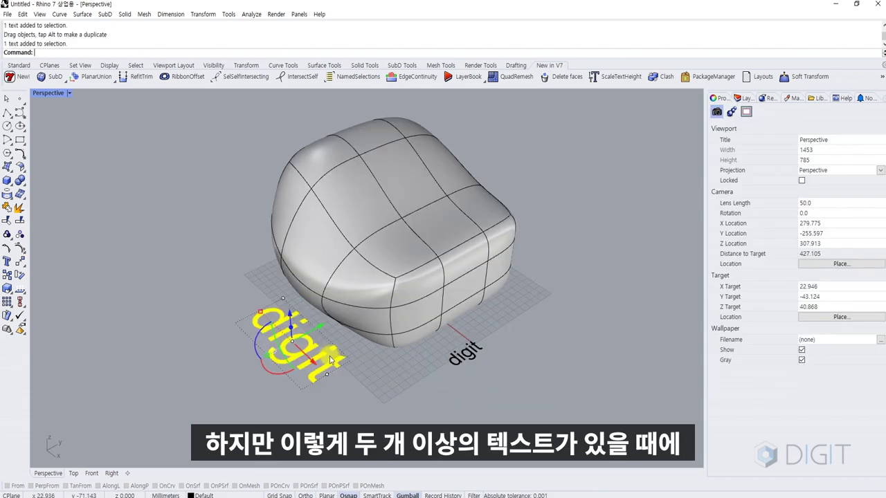
pyautogui.click(378, 360)
pyautogui.click(339, 358)
pyautogui.click(433, 361)
pyautogui.click(451, 359)
pyautogui.click(387, 365)
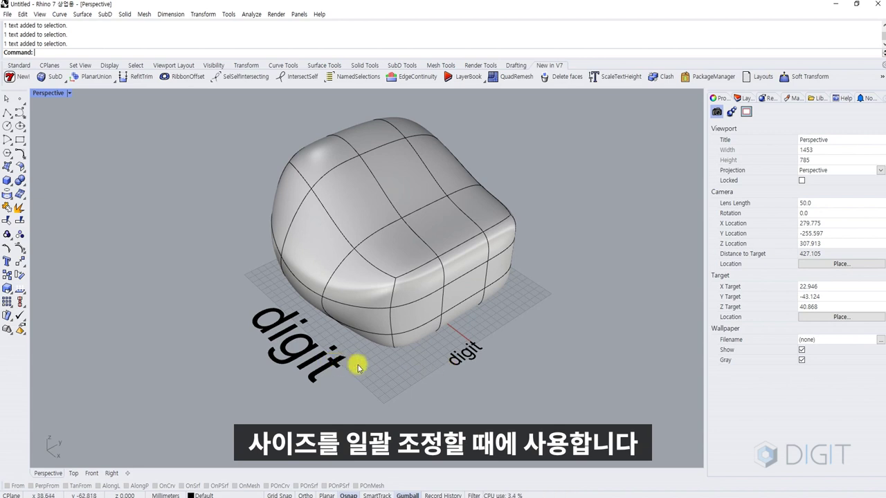
# Step: Shrink both "digit" texts together with ScaleTextHeight using a scale factor of 0.5
pyautogui.click(610, 80)
pyautogui.click(303, 334)
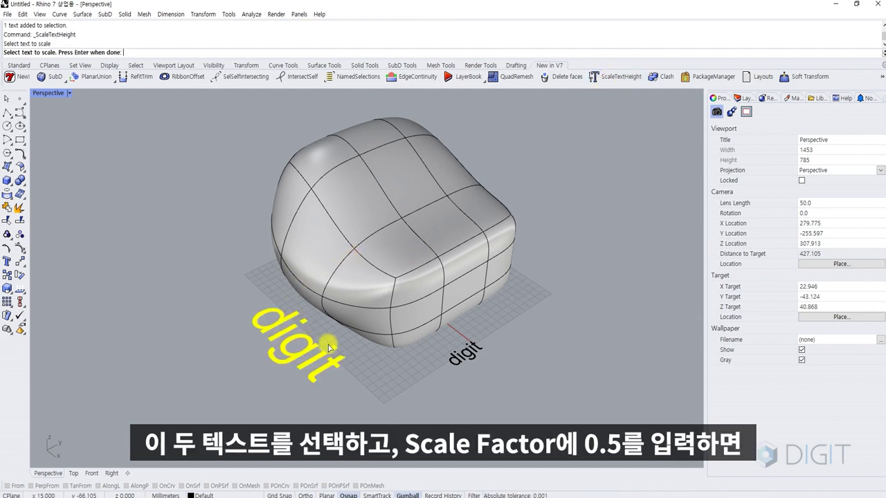
pyautogui.click(470, 358)
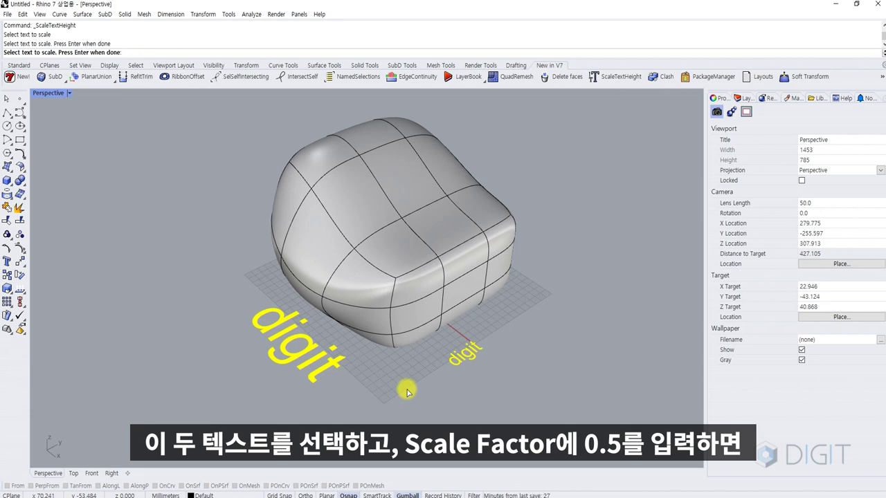
pyautogui.press('Return')
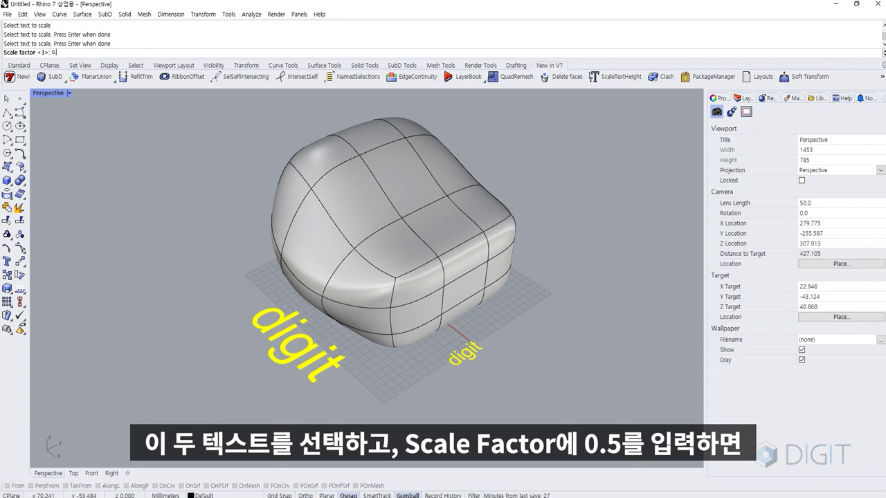
pyautogui.press('Return')
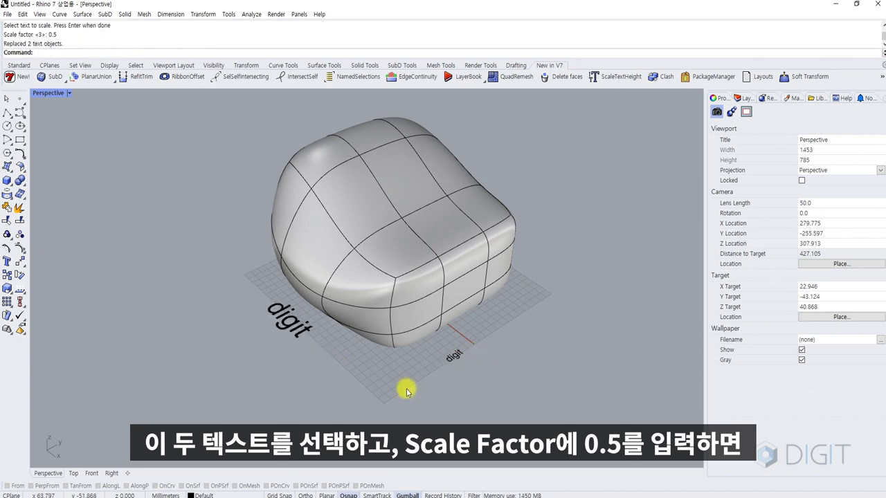
# Step: Delete both "digit" texts and the SubD box to clear the scene
pyautogui.click(282, 339)
pyautogui.keyDown('shift'); pyautogui.click(454, 355); pyautogui.keyUp('shift')
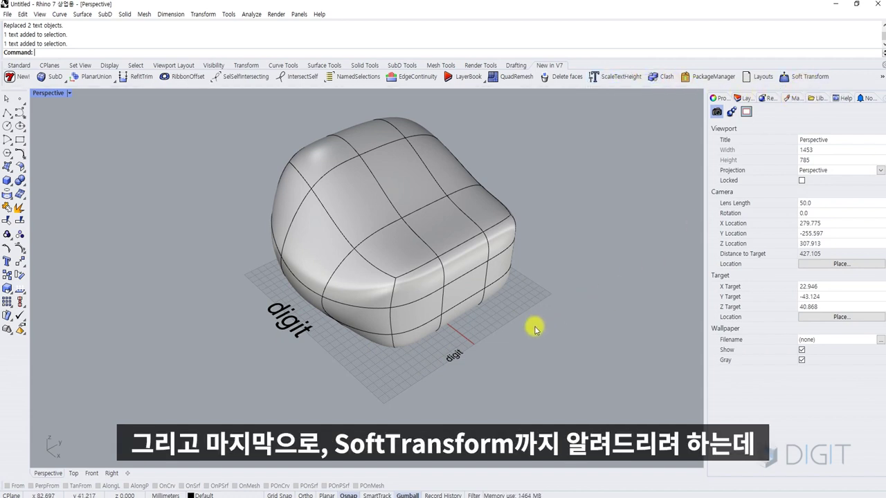
pyautogui.click(451, 355)
pyautogui.press('Delete')
pyautogui.click(401, 283)
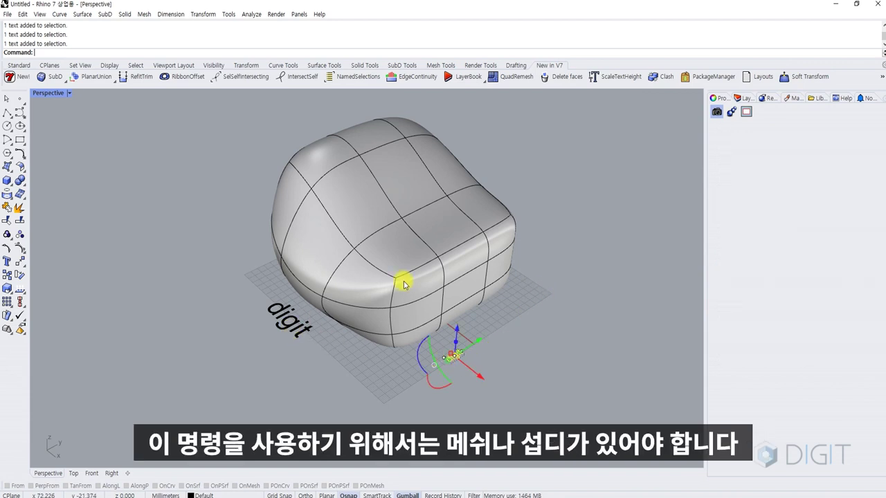
pyautogui.press('Delete')
# Step: Create a MeshPlane across most of the construction grid with 10 divisions in X and 10 in Y
pyautogui.moveTo(422, 297); pyautogui.dragTo(362, 292, button='right')
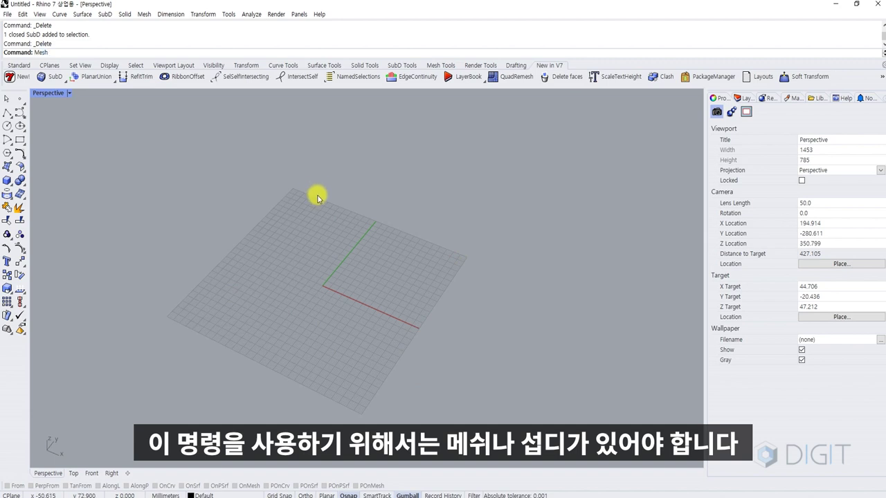
pyautogui.write('Plane')
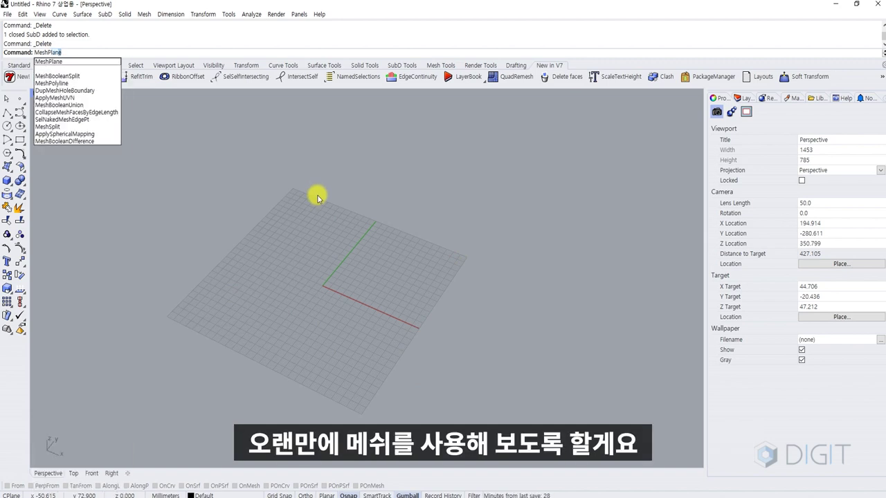
pyautogui.press('Return')
pyautogui.click(317, 195)
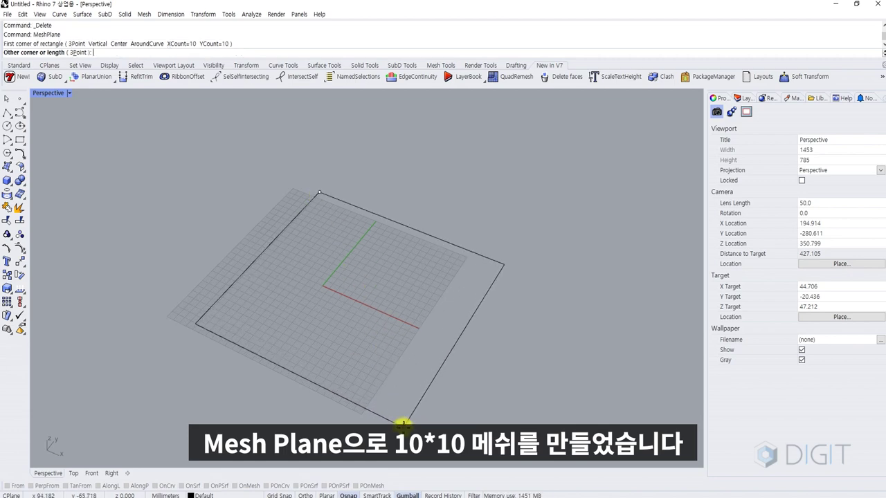
pyautogui.click(402, 419)
pyautogui.moveTo(365, 342); pyautogui.dragTo(370, 323, button='right')
pyautogui.keyDown('shift'); pyautogui.moveTo(377, 316); pyautogui.dragTo(367, 292, button='right'); pyautogui.keyUp('shift')
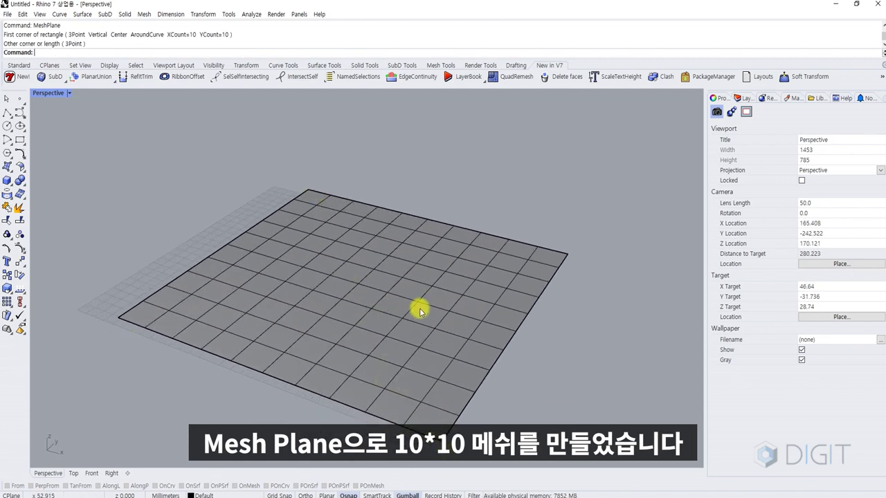
# Step: Try raising two single faces of the mesh plane along Z, and undo both moves
pyautogui.keyDown('ctrl'); pyautogui.keyDown('shift'); pyautogui.click(393, 309); pyautogui.keyUp('shift'); pyautogui.keyUp('ctrl')
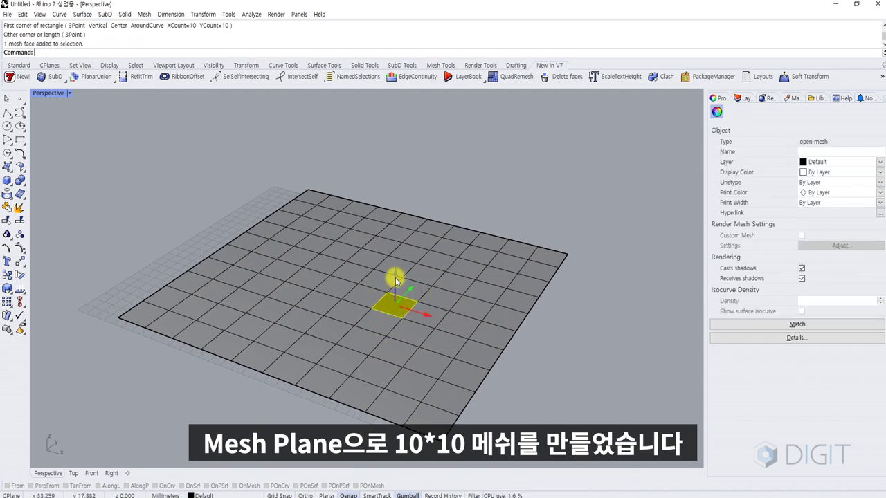
pyautogui.moveTo(396, 280); pyautogui.dragTo(395, 246)
pyautogui.click(455, 178)
pyautogui.keyDown('ctrl'); pyautogui.keyDown('shift'); pyautogui.click(334, 284); pyautogui.keyUp('shift'); pyautogui.keyUp('ctrl')
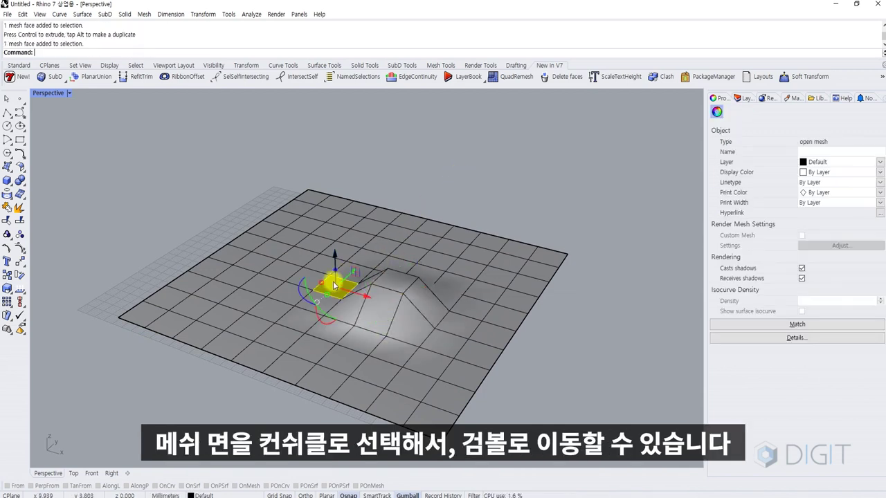
pyautogui.moveTo(335, 257); pyautogui.dragTo(336, 232)
pyautogui.click(421, 169)
pyautogui.moveTo(467, 247); pyautogui.dragTo(307, 293, button='right')
pyautogui.hotkey('ctrl', 'z')
pyautogui.hotkey('ctrl', 'z')
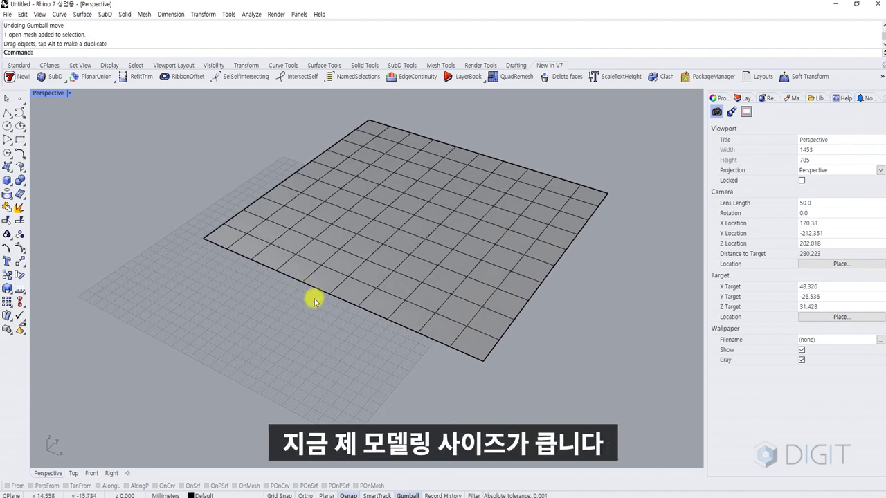
# Step: Enable SoftTransform for mesh and SubD objects with a radius of 50 and the Smooth shape
pyautogui.click(396, 266)
pyautogui.click(346, 352)
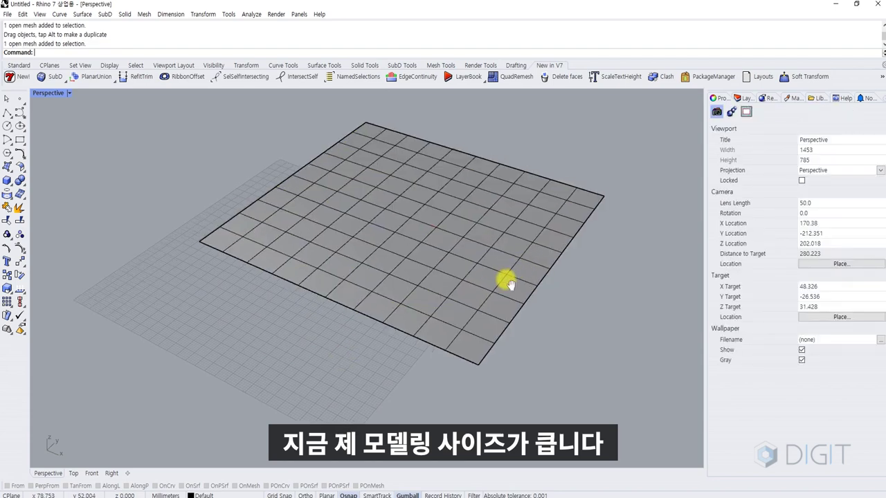
pyautogui.click(796, 80)
pyautogui.click(236, 52)
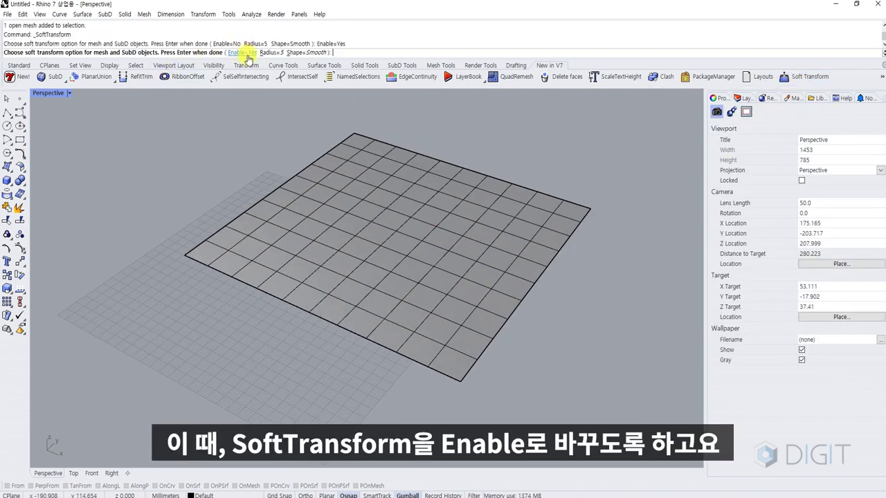
pyautogui.click(264, 52)
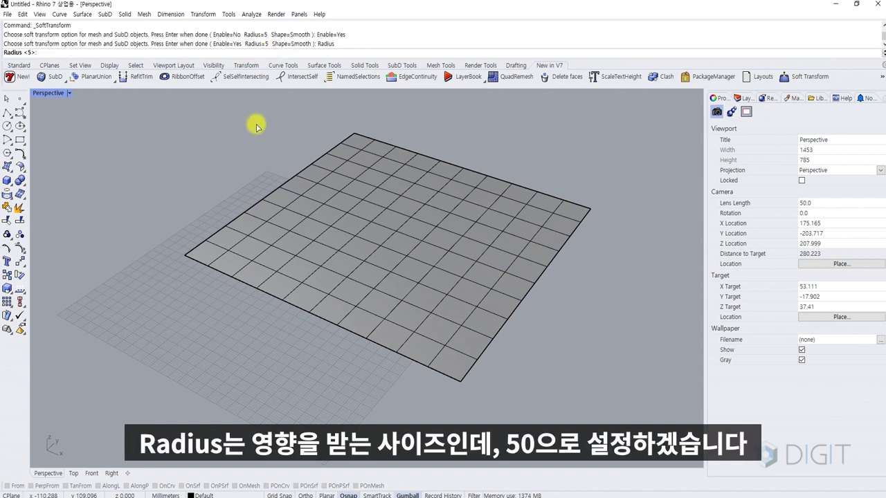
pyautogui.write('50')
pyautogui.press('Return')
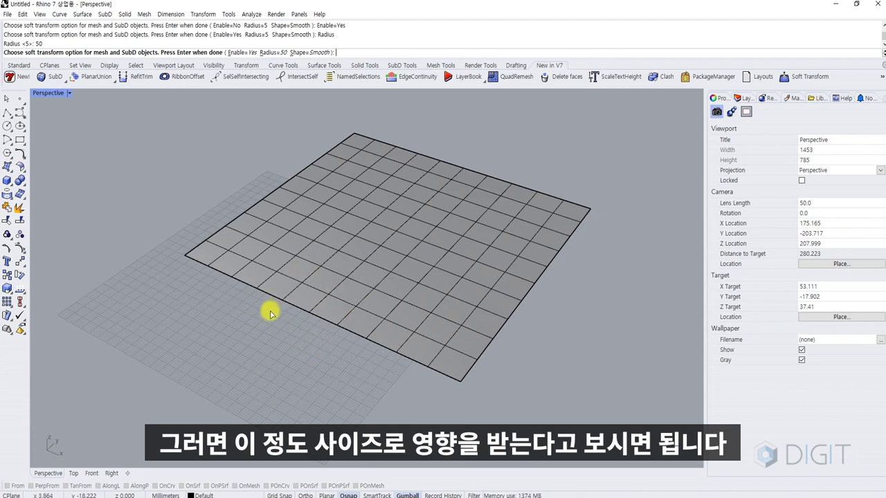
pyautogui.scroll(-2, 288, 121)
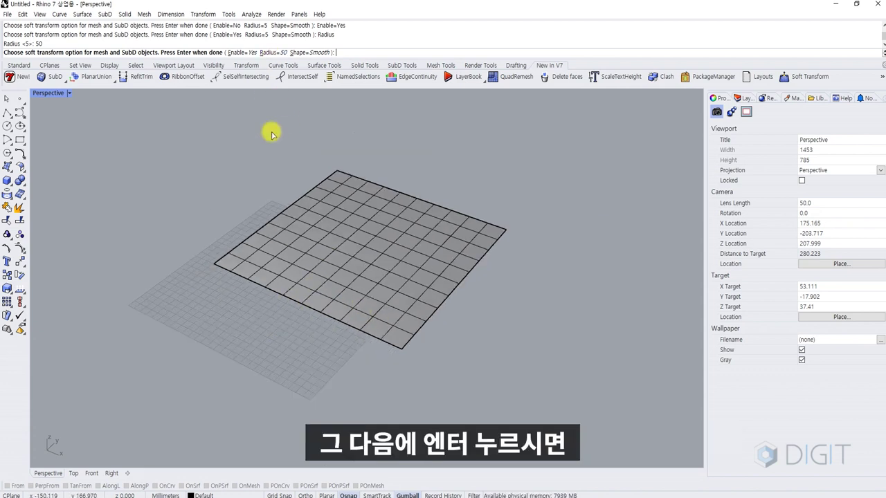
pyautogui.press('Return')
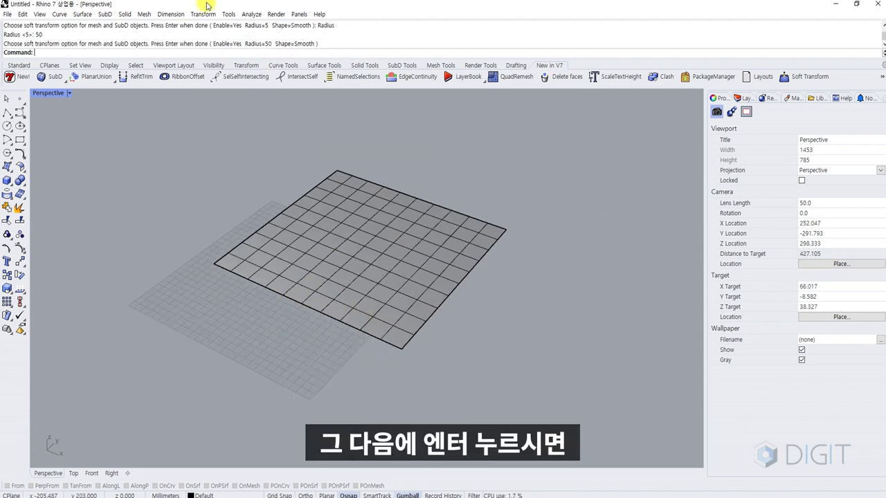
pyautogui.rightClick(793, 81)
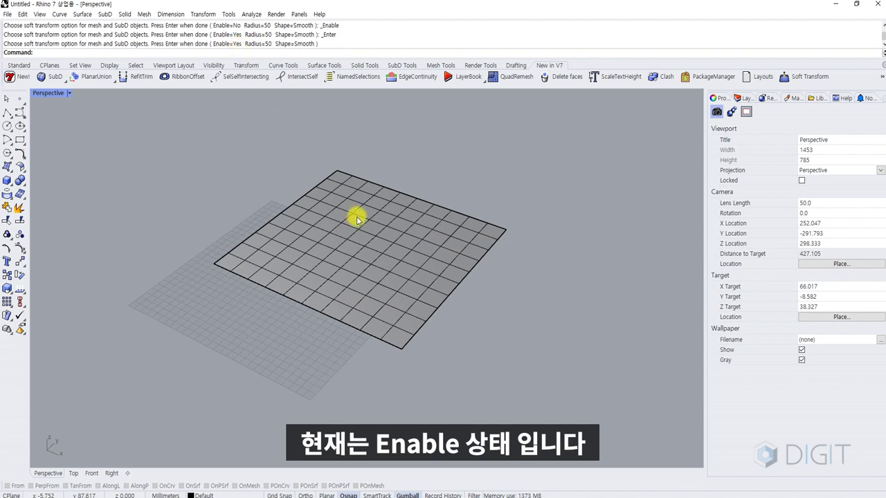
# Step: Raise a single face near the middle of the mesh plane along Z with soft transform to form a hill
pyautogui.scroll(1, 366, 235)
pyautogui.scroll(2, 368, 243)
pyautogui.keyDown('ctrl'); pyautogui.keyDown('shift'); pyautogui.click(382, 253); pyautogui.keyUp('shift'); pyautogui.keyUp('ctrl')
pyautogui.moveTo(382, 255); pyautogui.dragTo(366, 269, button='right')
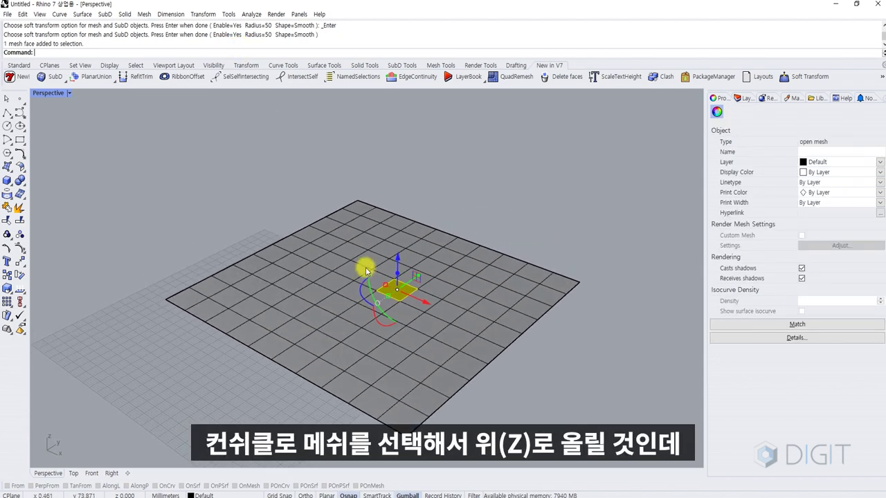
pyautogui.moveTo(397, 265); pyautogui.dragTo(399, 218)
pyautogui.click(434, 202)
pyautogui.moveTo(438, 259); pyautogui.dragTo(353, 223, button='right')
pyautogui.keyDown('shift'); pyautogui.moveTo(415, 291); pyautogui.dragTo(370, 277, button='right'); pyautogui.keyUp('shift')
pyautogui.scroll(-4, 347, 239)
pyautogui.keyDown('shift'); pyautogui.moveTo(319, 286); pyautogui.dragTo(433, 281, button='right'); pyautogui.keyUp('shift')
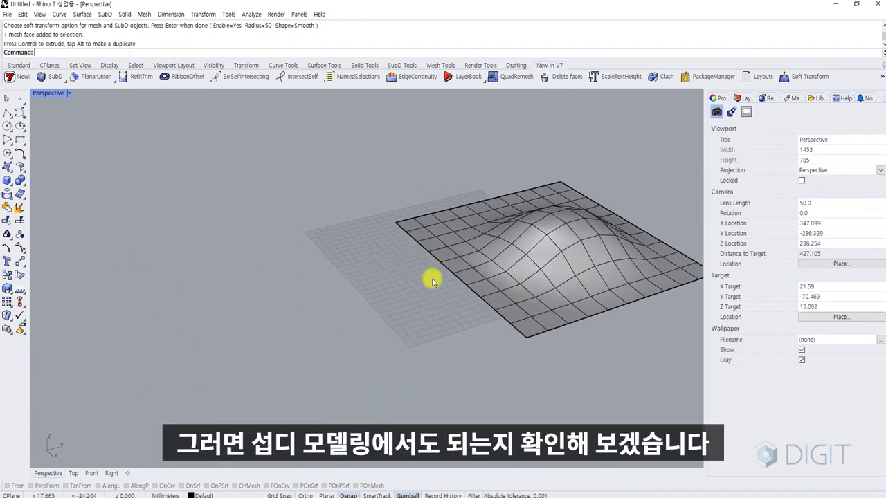
# Step: Create a SubDPlane beside the mesh hill with XCount 10 and YCount 10
pyautogui.write('Plane')
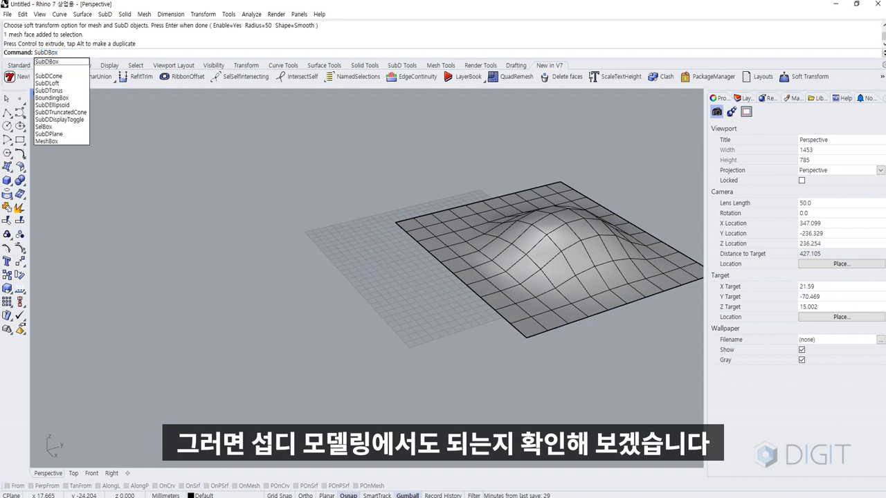
pyautogui.press('Return')
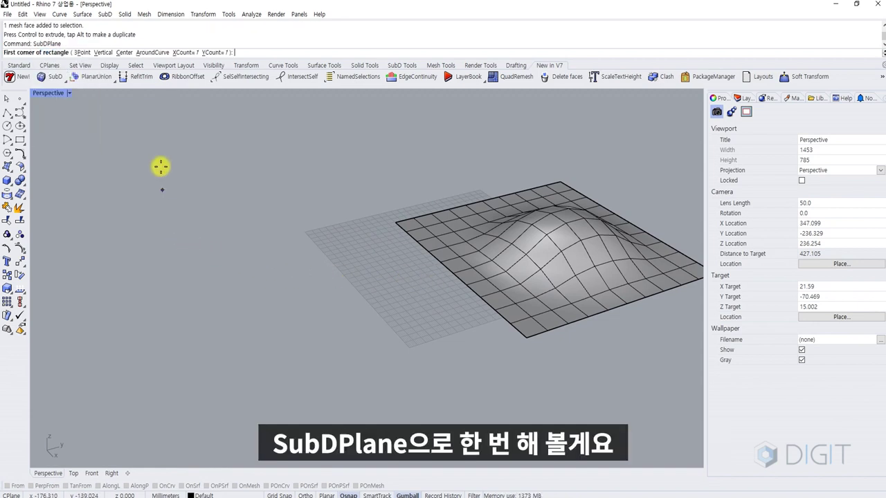
pyautogui.click(184, 52)
pyautogui.write('1')
pyautogui.write('0')
pyautogui.press('Return')
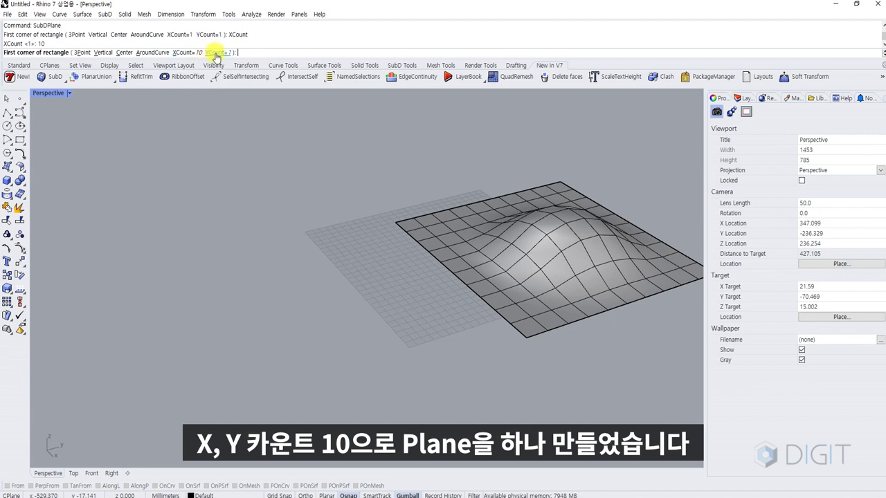
pyautogui.click(216, 53)
pyautogui.write('10')
pyautogui.press('Return')
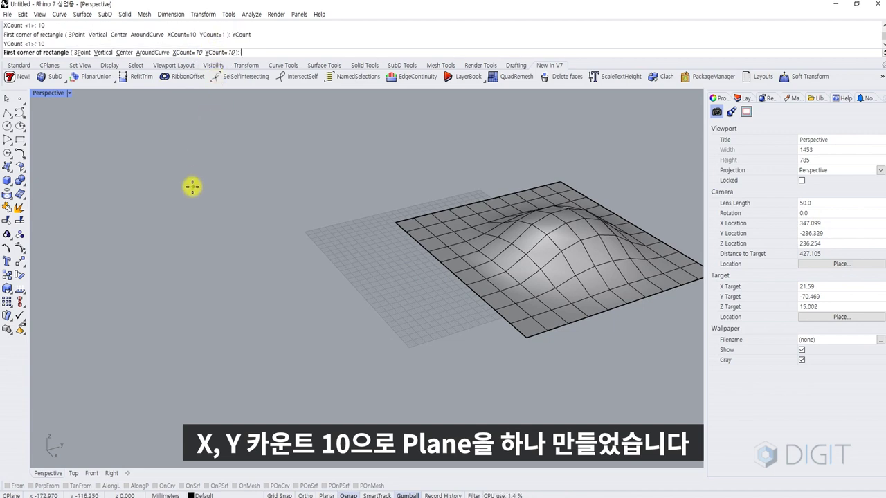
pyautogui.click(154, 257)
pyautogui.click(372, 332)
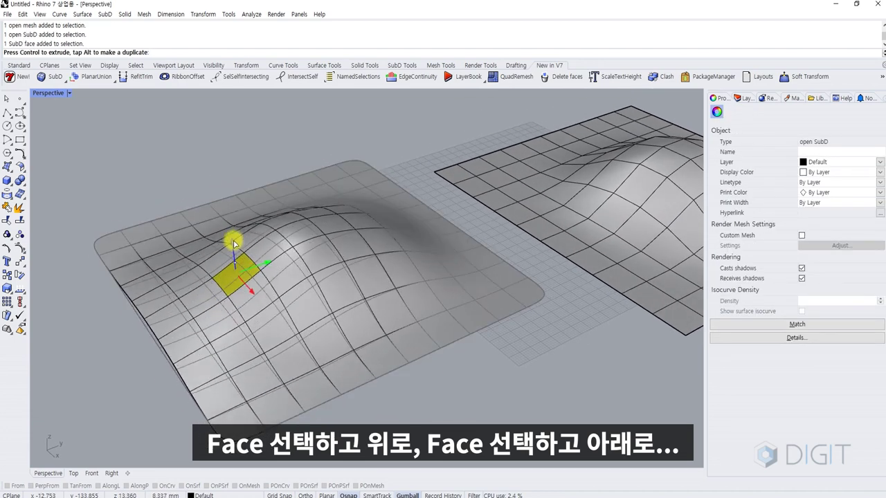
# Step: Raise an inner face and the corner face nearest the mesh on the SubD plane along Z with soft transform
pyautogui.moveTo(234, 243); pyautogui.dragTo(231, 216)
pyautogui.click(452, 422)
pyautogui.click(525, 301)
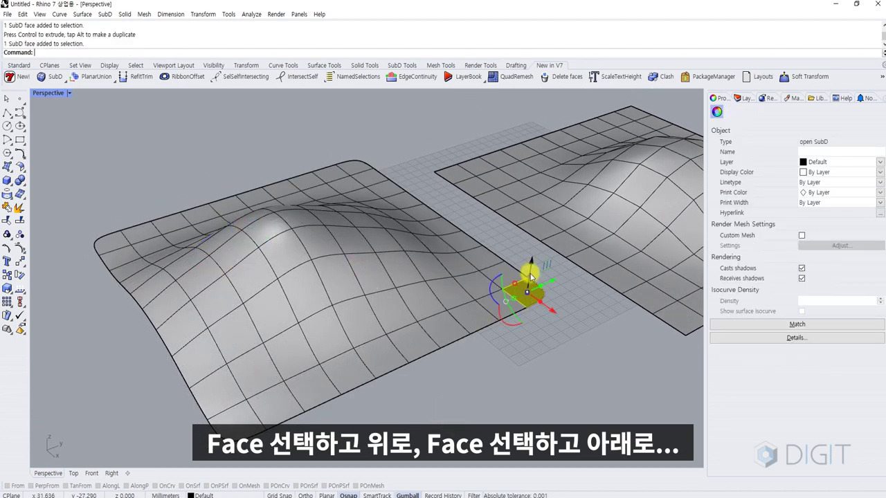
pyautogui.moveTo(531, 277); pyautogui.dragTo(530, 188)
pyautogui.click(491, 318)
pyautogui.moveTo(389, 277); pyautogui.dragTo(371, 259, button='right')
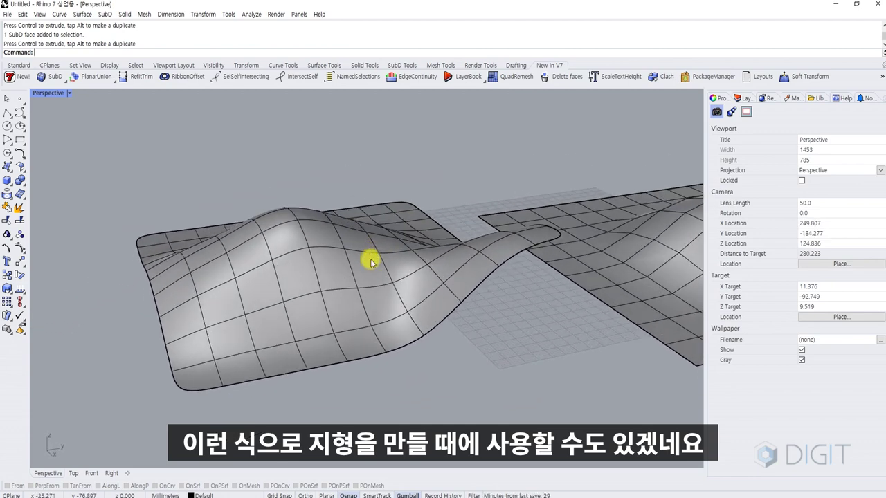
# Step: Turn off soft transform, try lowering a single face near the peak of the mesh hill, and undo the move
pyautogui.rightClick(789, 80)
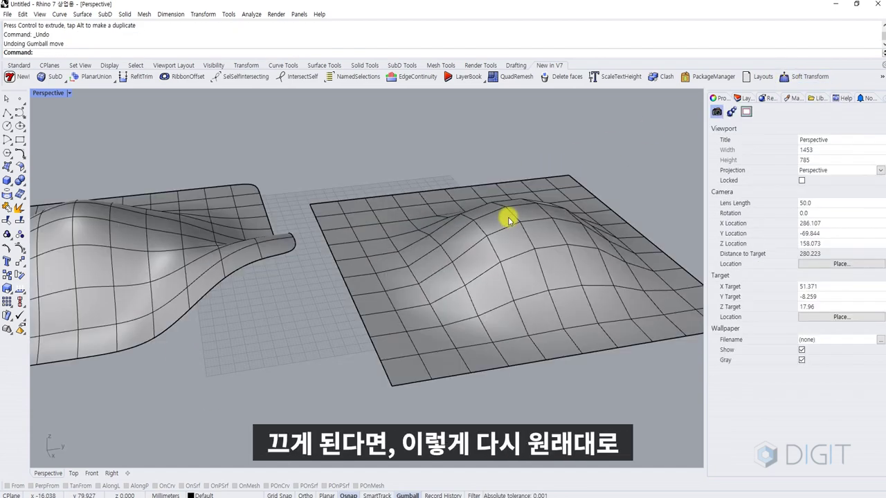
pyautogui.keyDown('ctrl'); pyautogui.keyDown('shift'); pyautogui.click(506, 217); pyautogui.keyUp('shift'); pyautogui.keyUp('ctrl')
pyautogui.click(479, 151)
pyautogui.keyDown('ctrl'); pyautogui.keyDown('shift'); pyautogui.click(497, 216); pyautogui.keyUp('shift'); pyautogui.keyUp('ctrl')
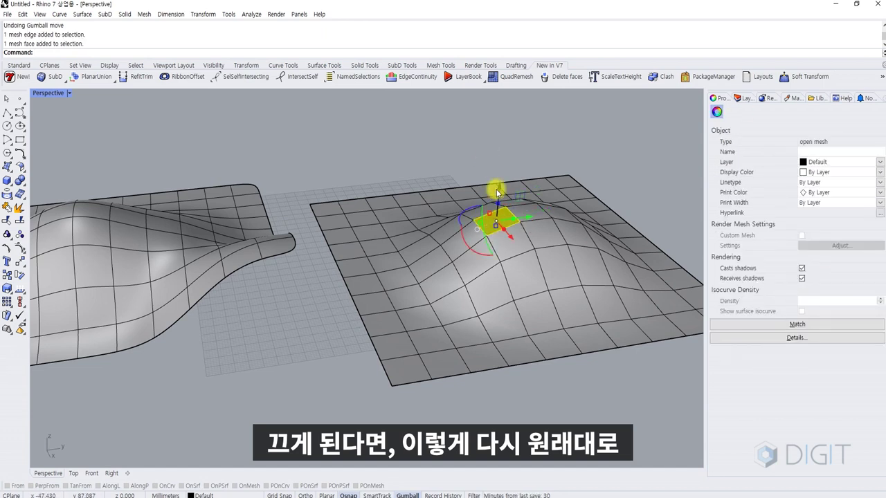
pyautogui.moveTo(497, 192); pyautogui.dragTo(507, 260)
pyautogui.hotkey('ctrl', 'z')
pyautogui.moveTo(319, 325); pyautogui.dragTo(443, 249, button='right')
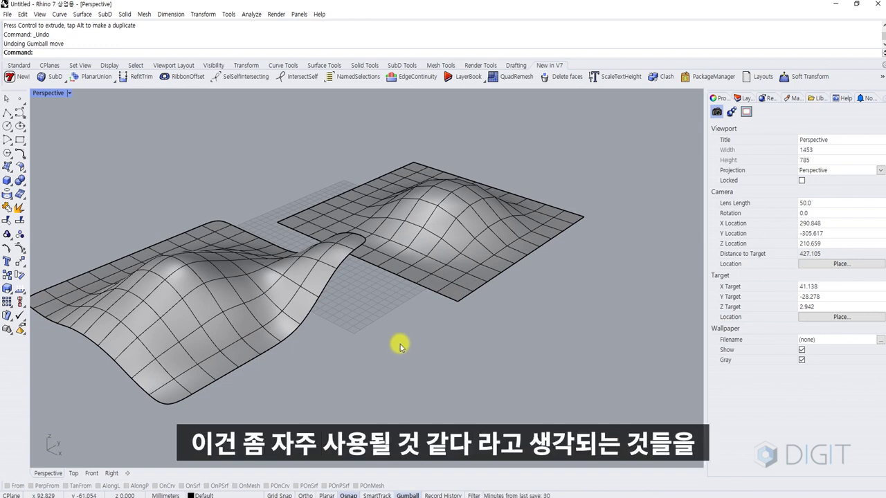
pyautogui.keyDown('shift'); pyautogui.moveTo(401, 346); pyautogui.dragTo(434, 338, button='right'); pyautogui.keyUp('shift')
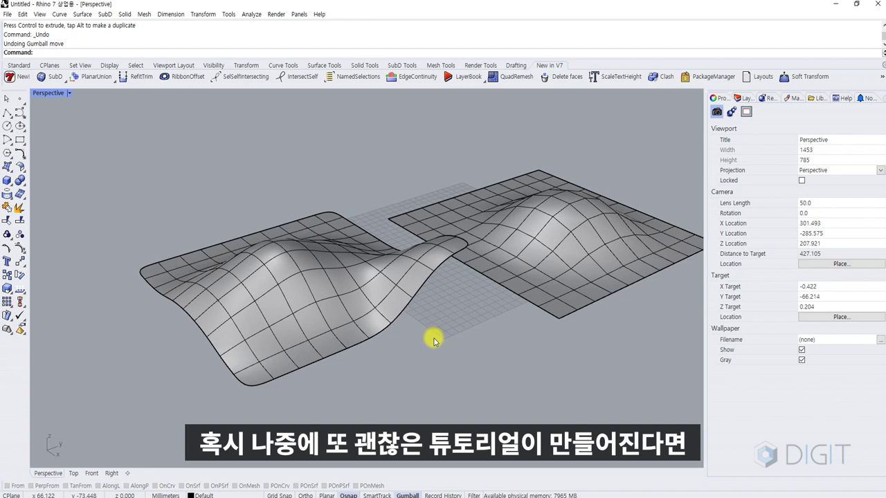
pyautogui.click(882, 77)
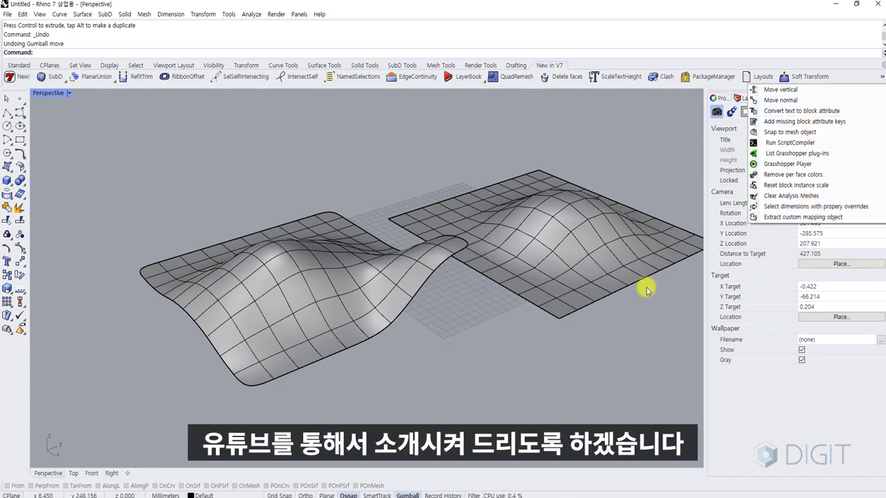
pyautogui.click(506, 347)
pyautogui.click(531, 268)
pyautogui.click(403, 272)
pyautogui.click(448, 320)
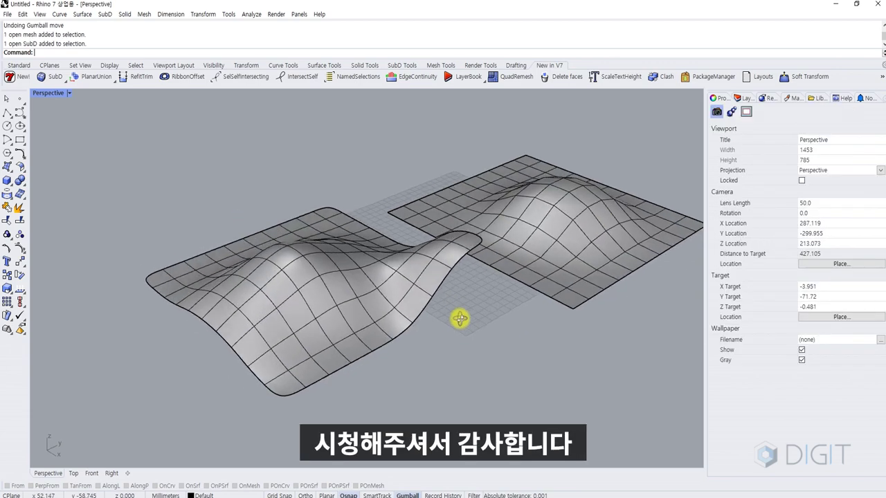